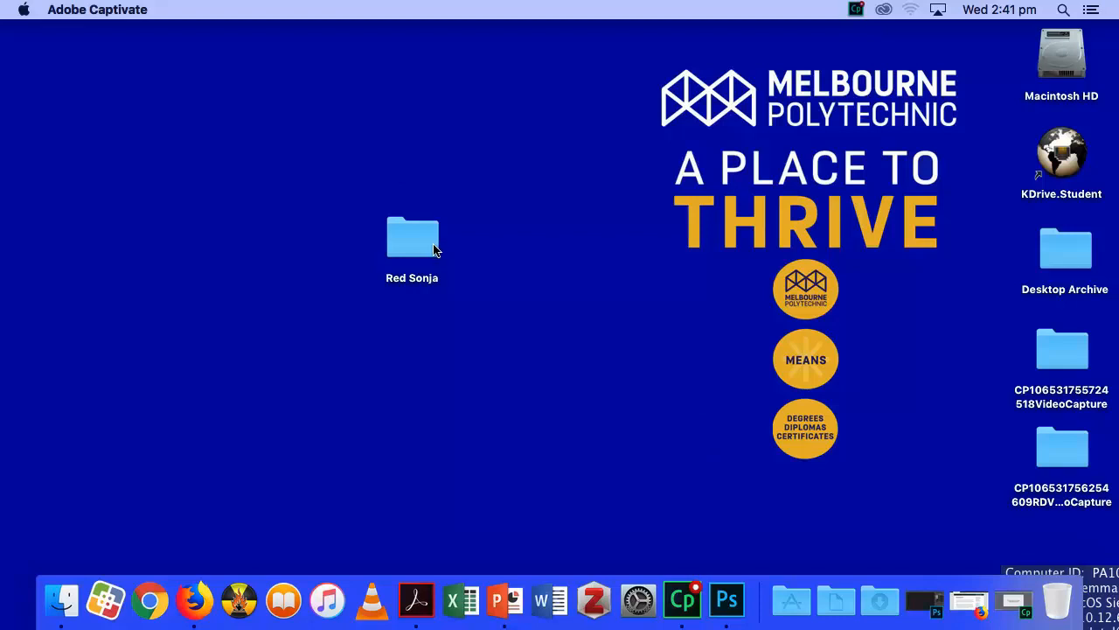
Switch to Firefox and open the Slide Design Tutorial page from the ConArtist blog's tutorials.
left_click_drag(418, 246, 429, 269)
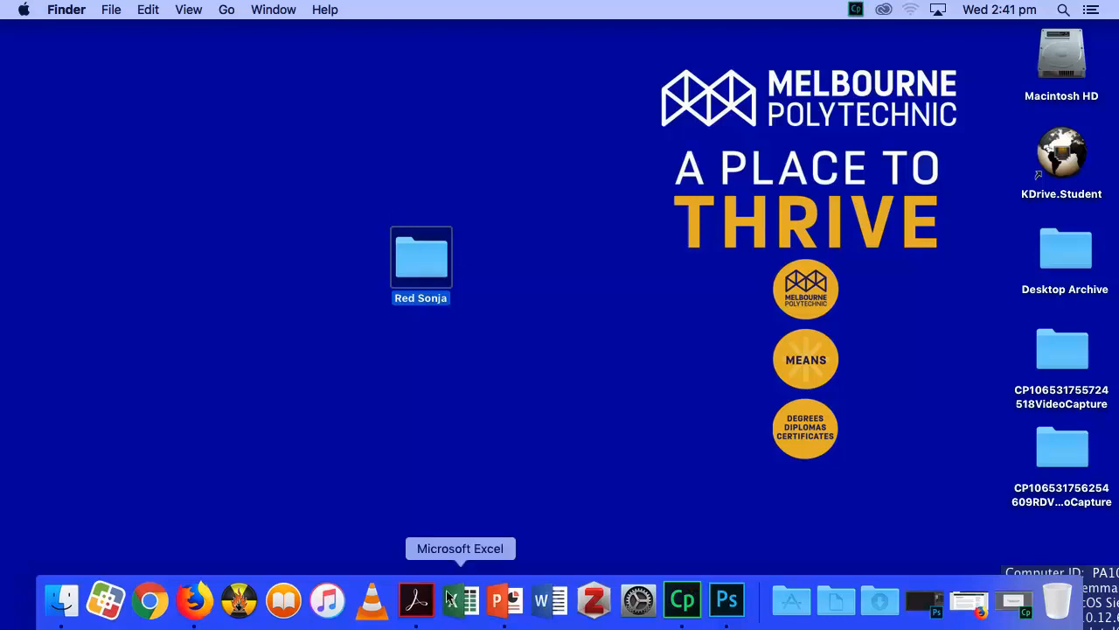
left_click(194, 600)
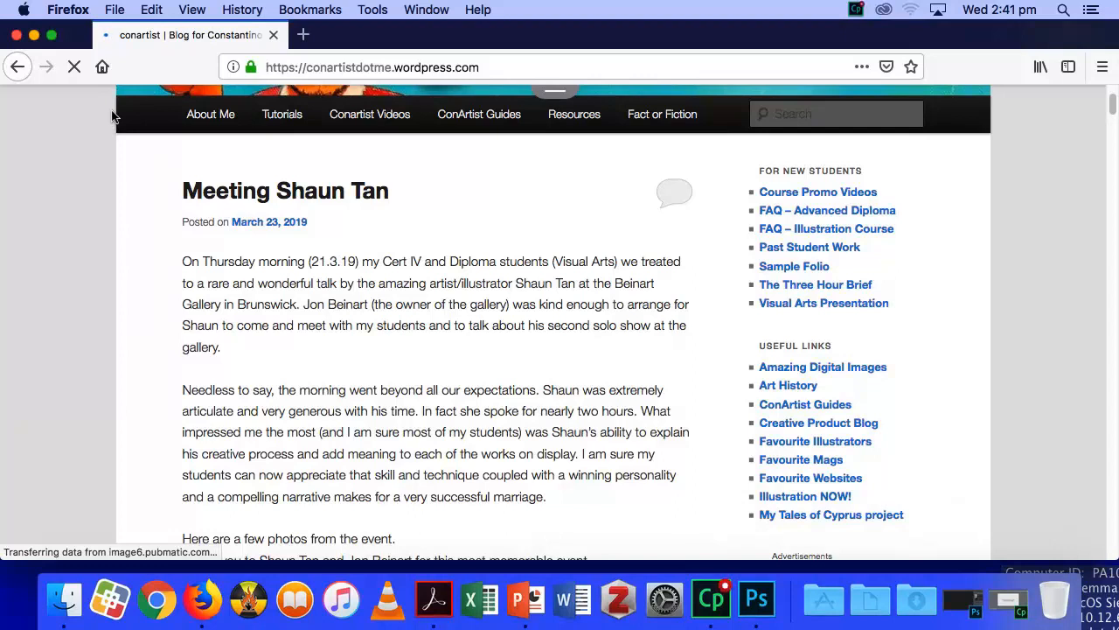
mouse_move(297, 119)
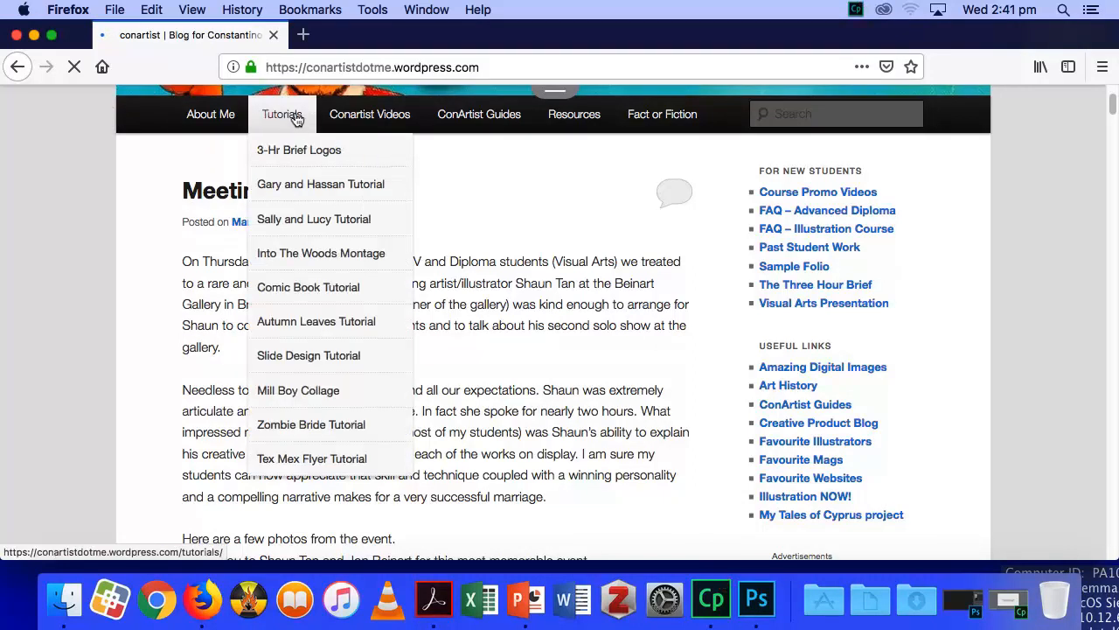
left_click(307, 357)
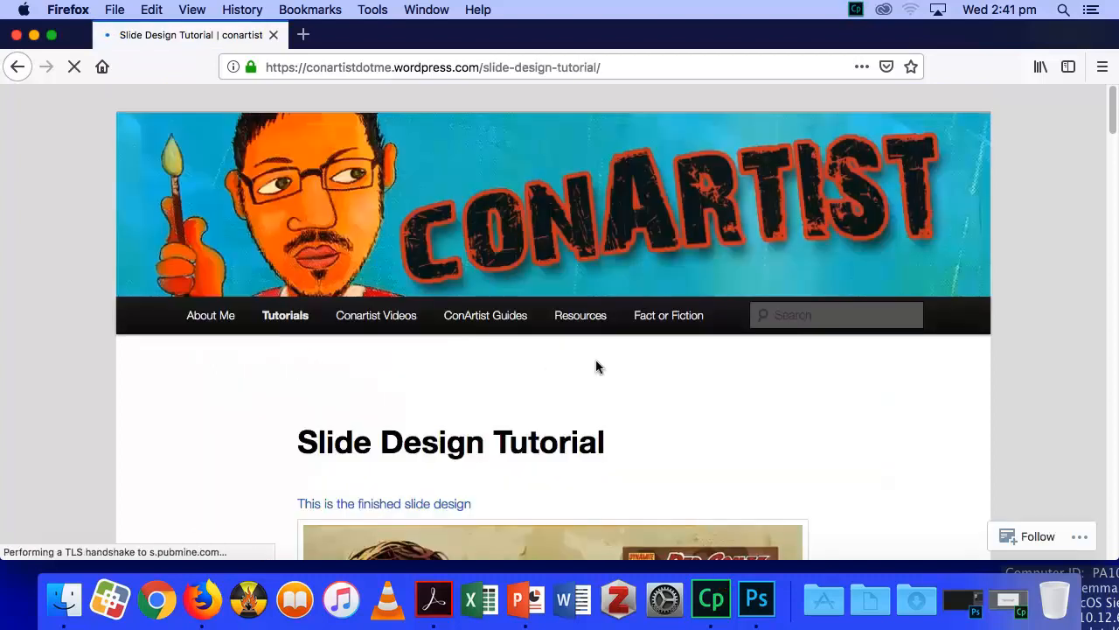
Examine the finished slide design and the image download instructions on the tutorial page.
scroll(722, 362, "down", 2)
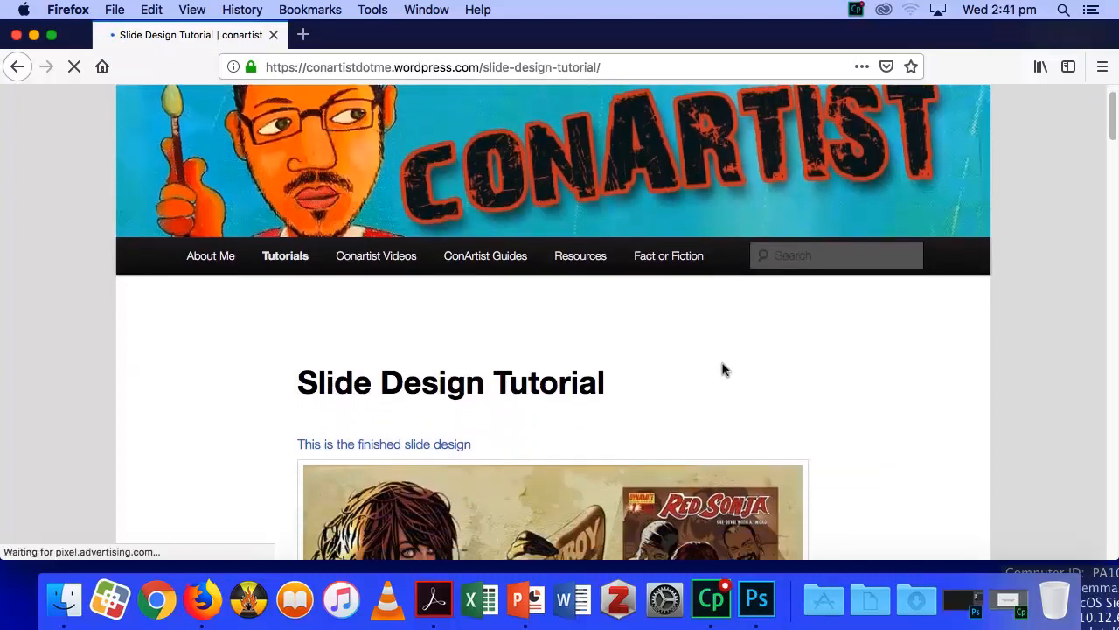
scroll(723, 370, "down", 6)
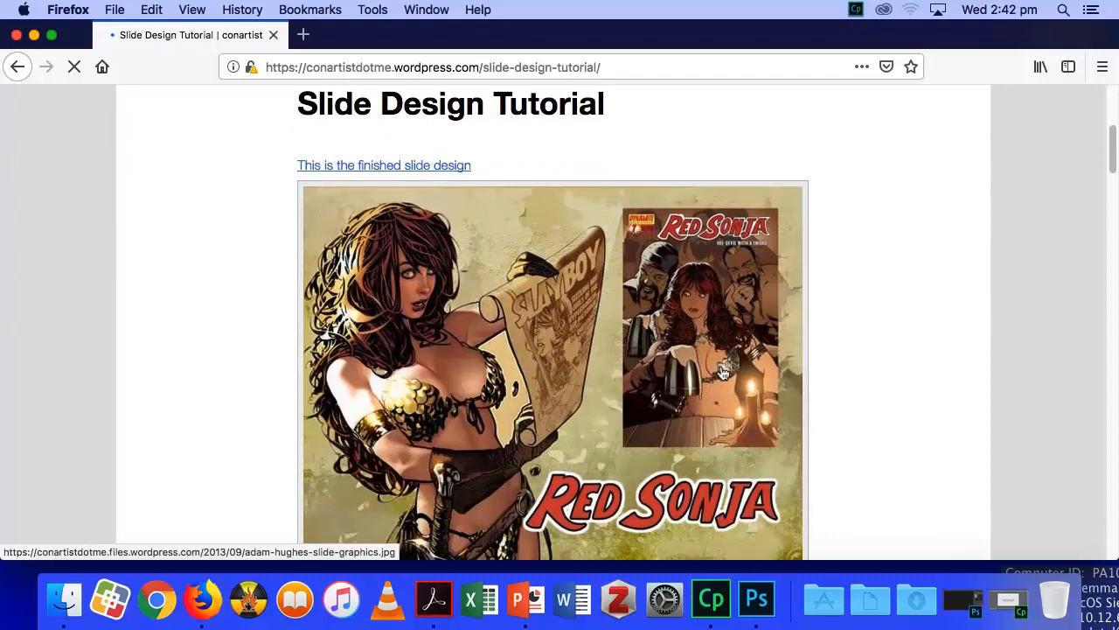
scroll(723, 373, "down", 1)
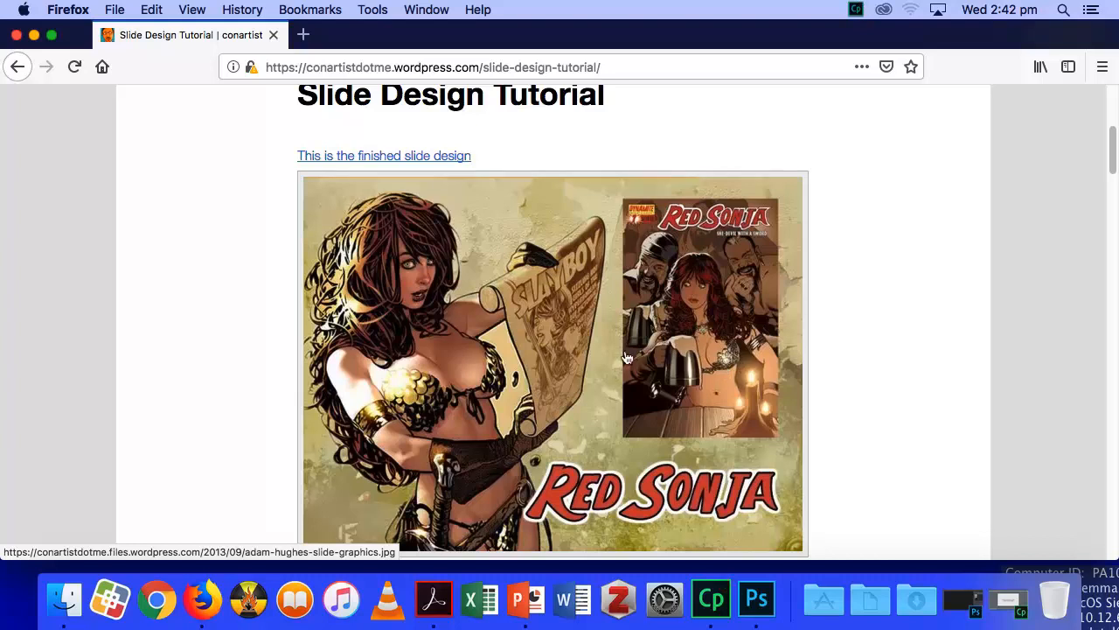
scroll(842, 358, "down", 1)
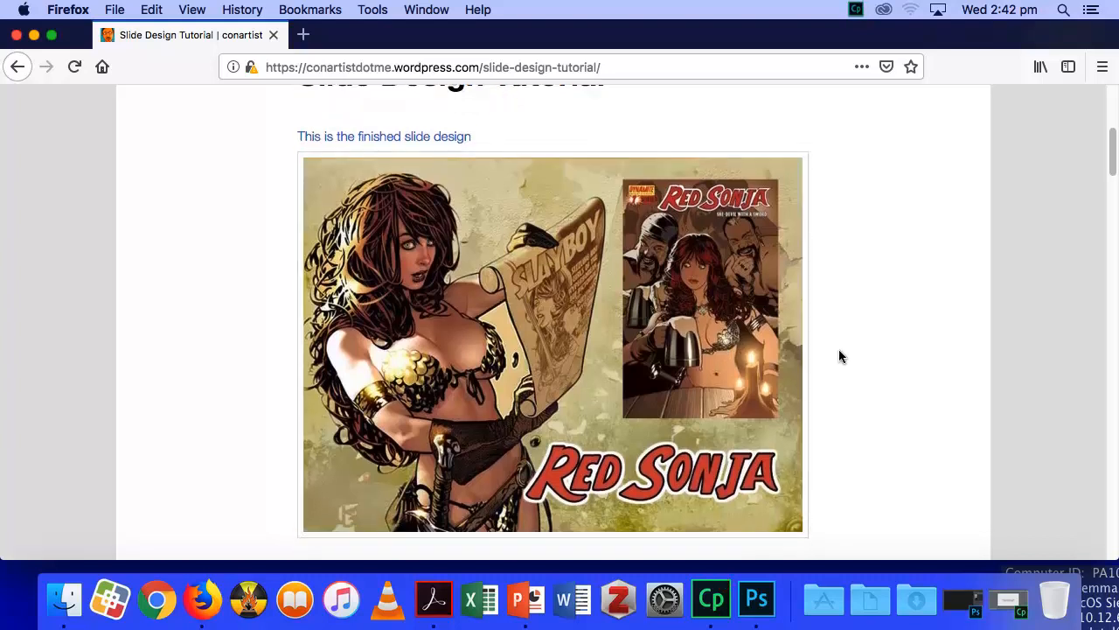
scroll(837, 356, "down", 2)
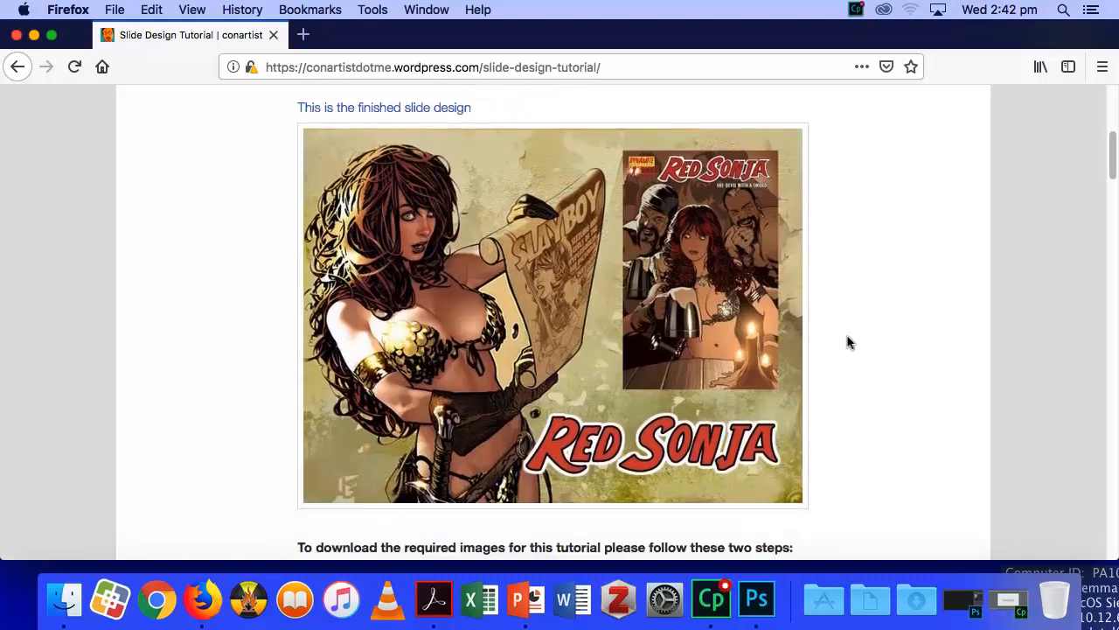
scroll(840, 319, "down", 8)
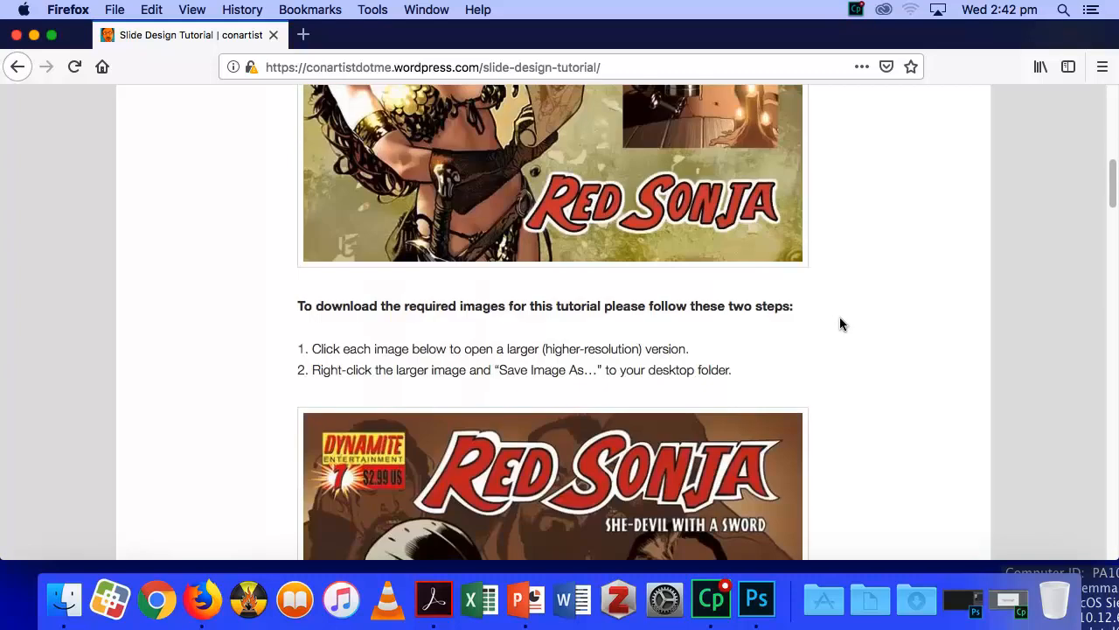
scroll(839, 326, "down", 5)
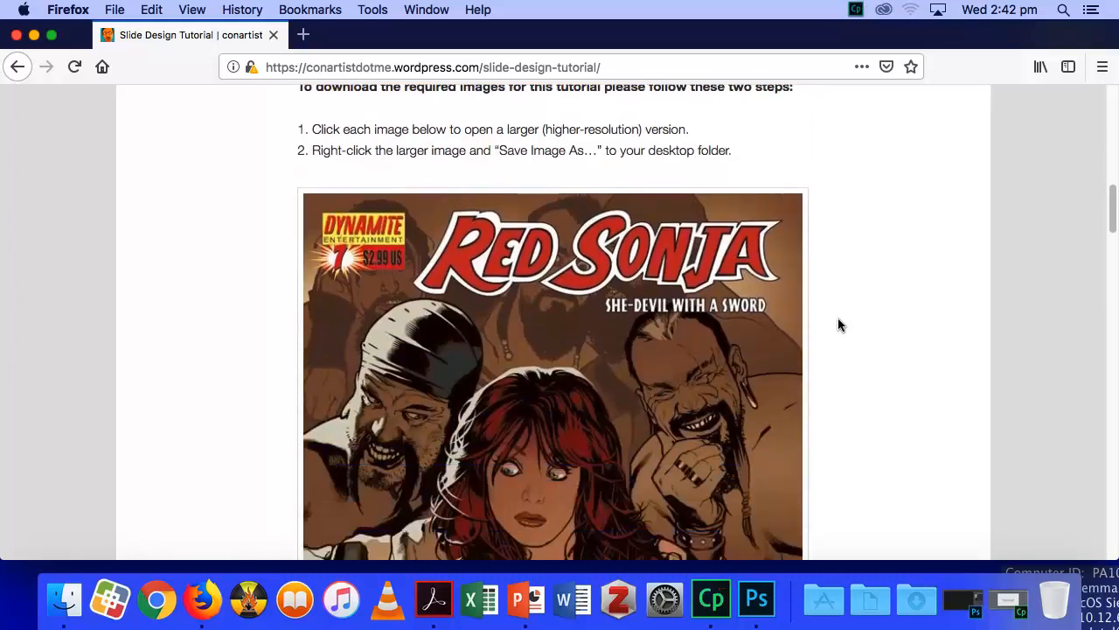
scroll(838, 324, "down", 2)
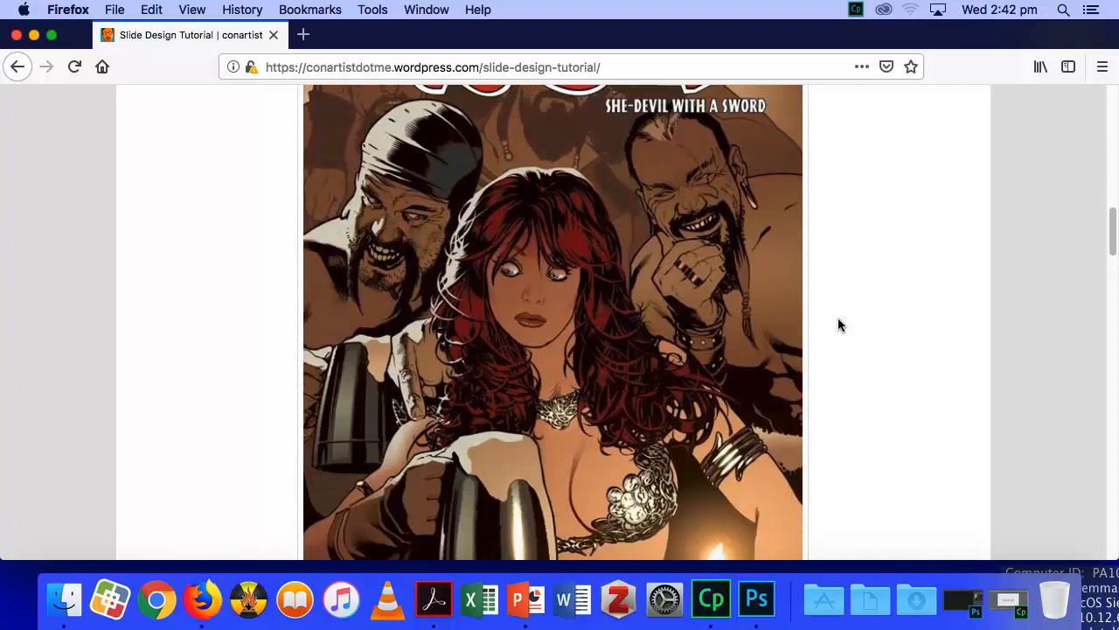
Save the linked full-size comic book cover as comic-book-cover.jpg in the Red Sonja folder on the desktop.
right_click(526, 302)
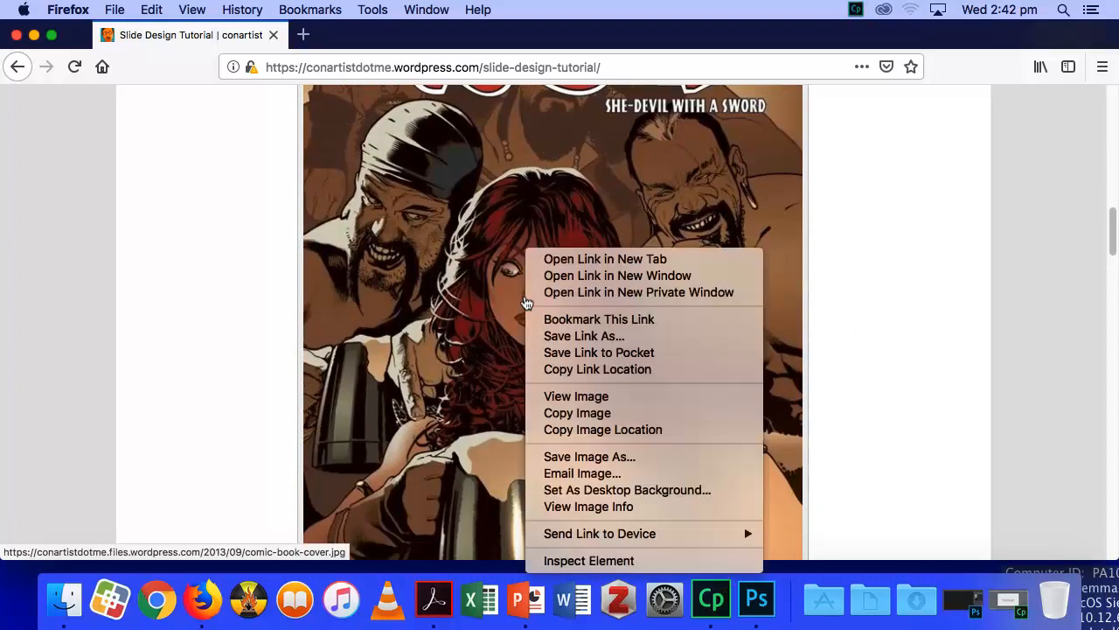
left_click(638, 342)
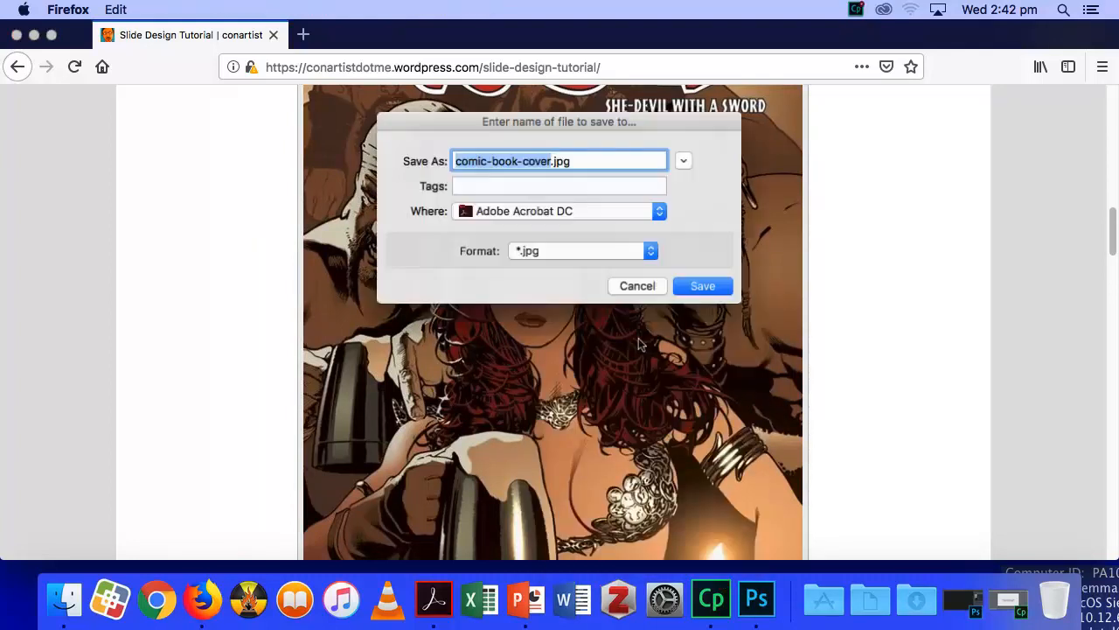
left_click(688, 159)
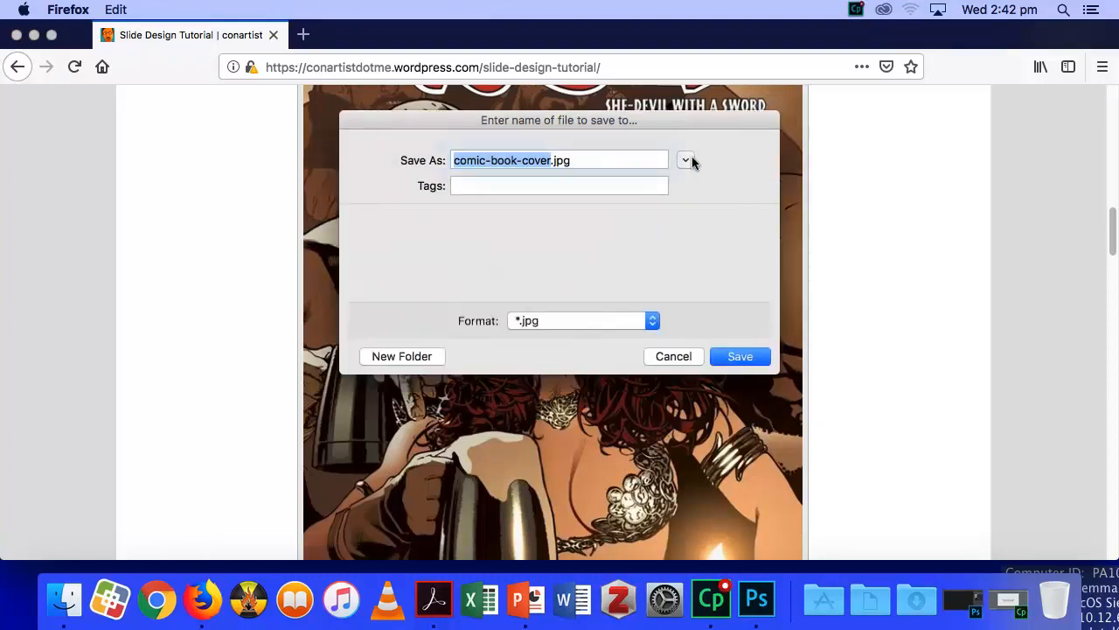
left_click(323, 305)
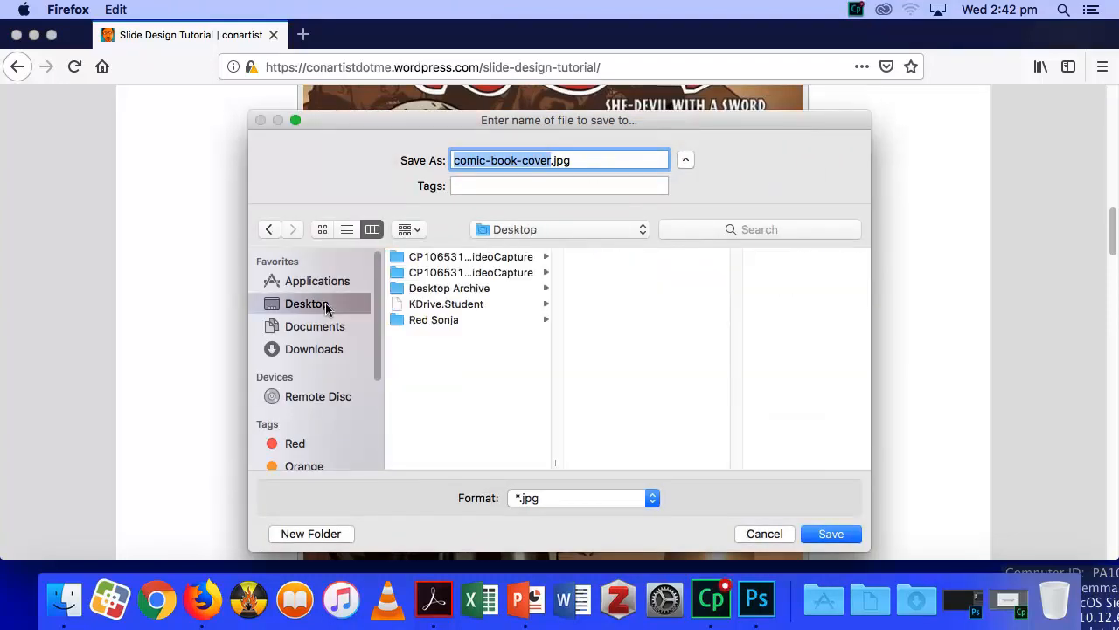
left_click(435, 321)
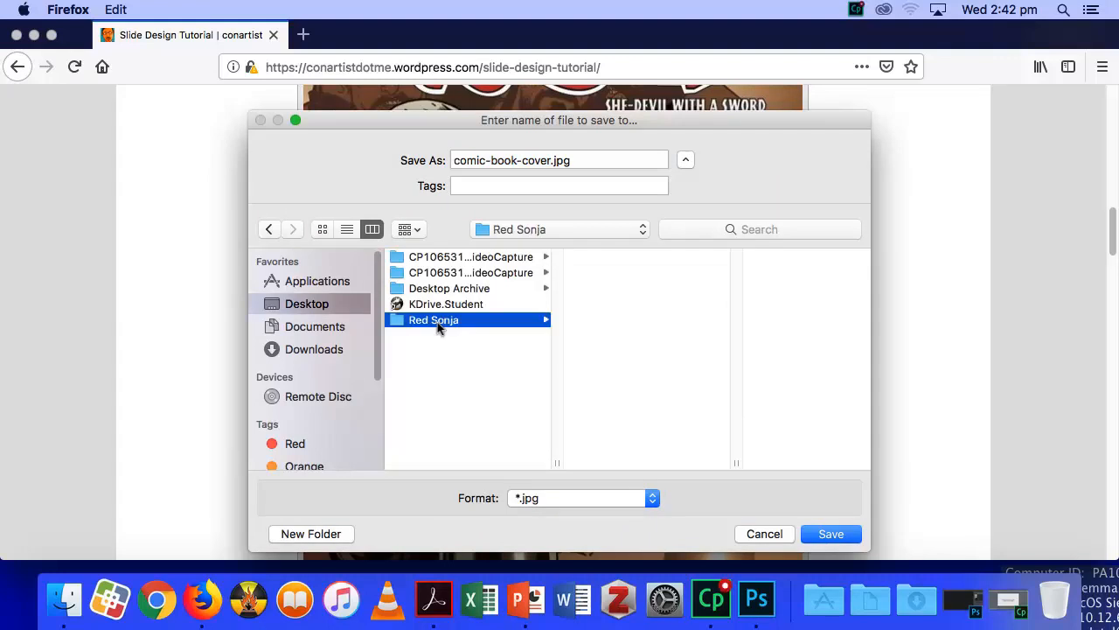
left_click(837, 534)
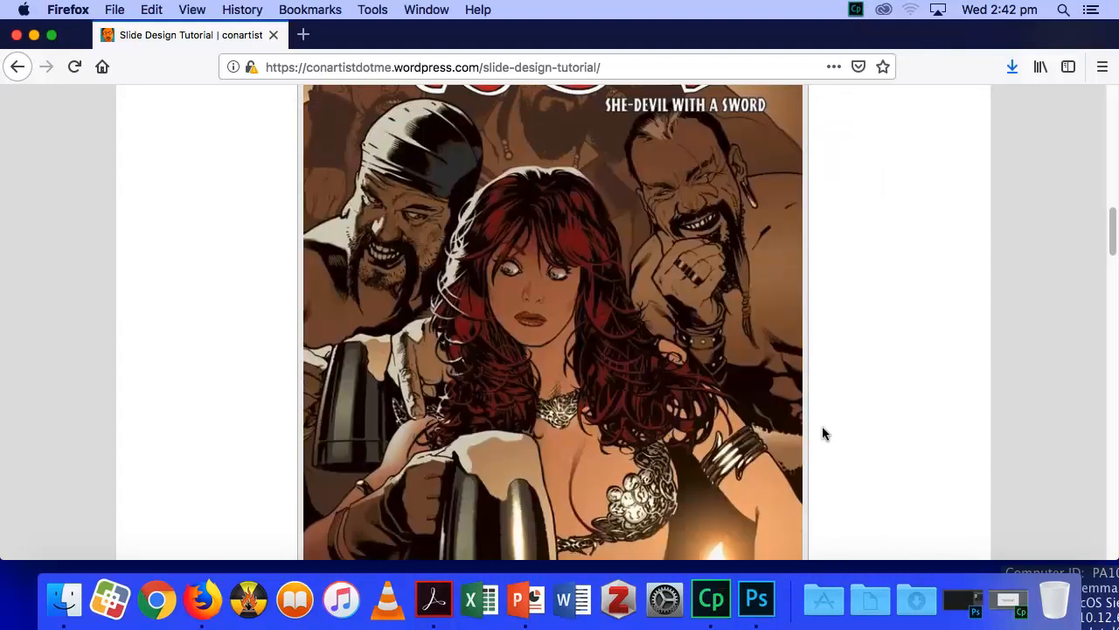
Save the linked full-size peeling paint image as flakey-paint.jpg in the Red Sonja folder.
scroll(822, 434, "down", 10)
right_click(537, 295)
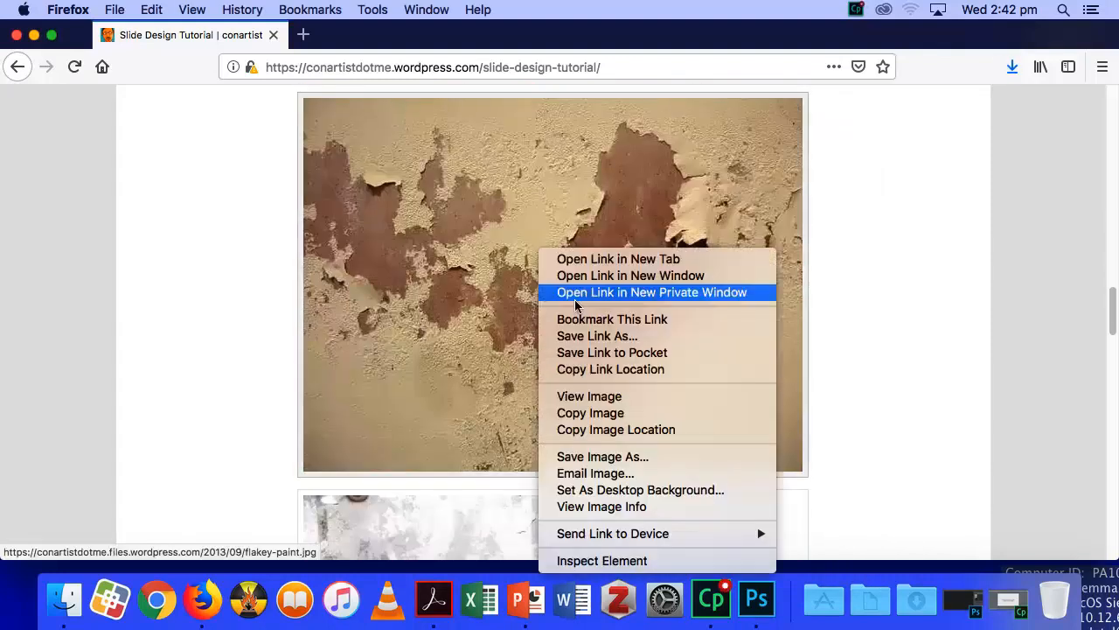
left_click(598, 335)
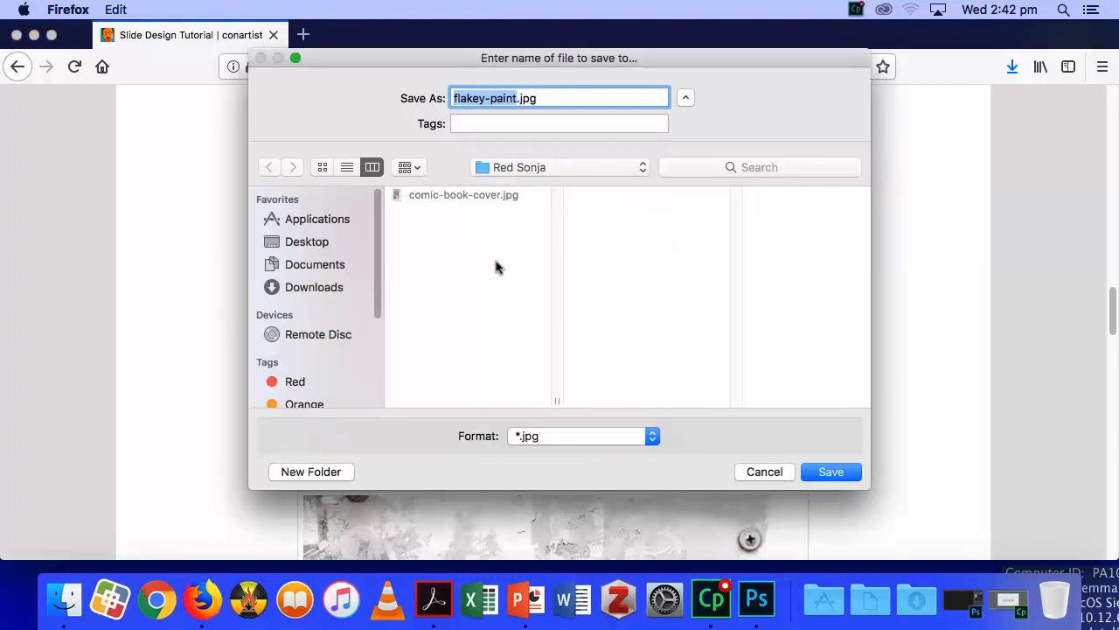
left_click(849, 477)
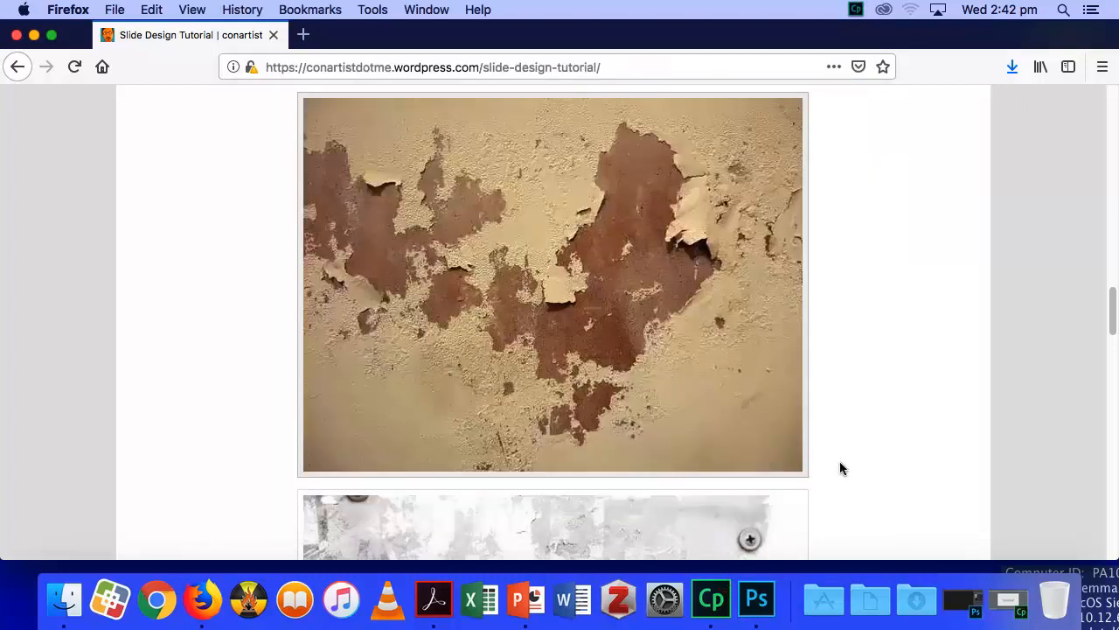
Save the linked full-size grey grunge image as grunge-texture.jpg in the Red Sonja folder.
scroll(789, 400, "down", 5)
right_click(585, 319)
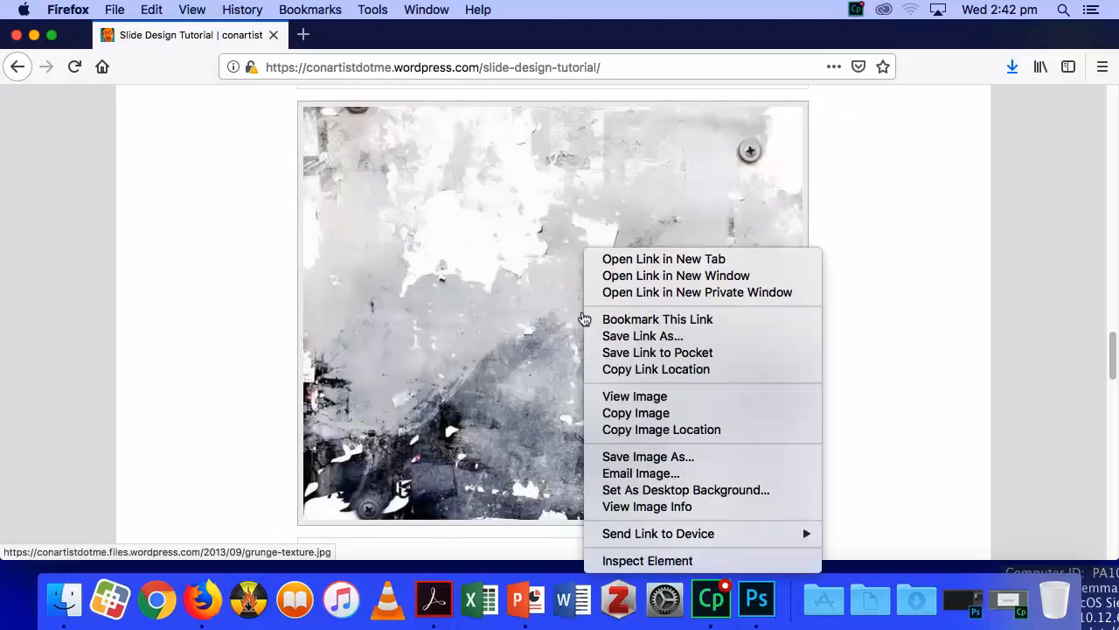
left_click(670, 337)
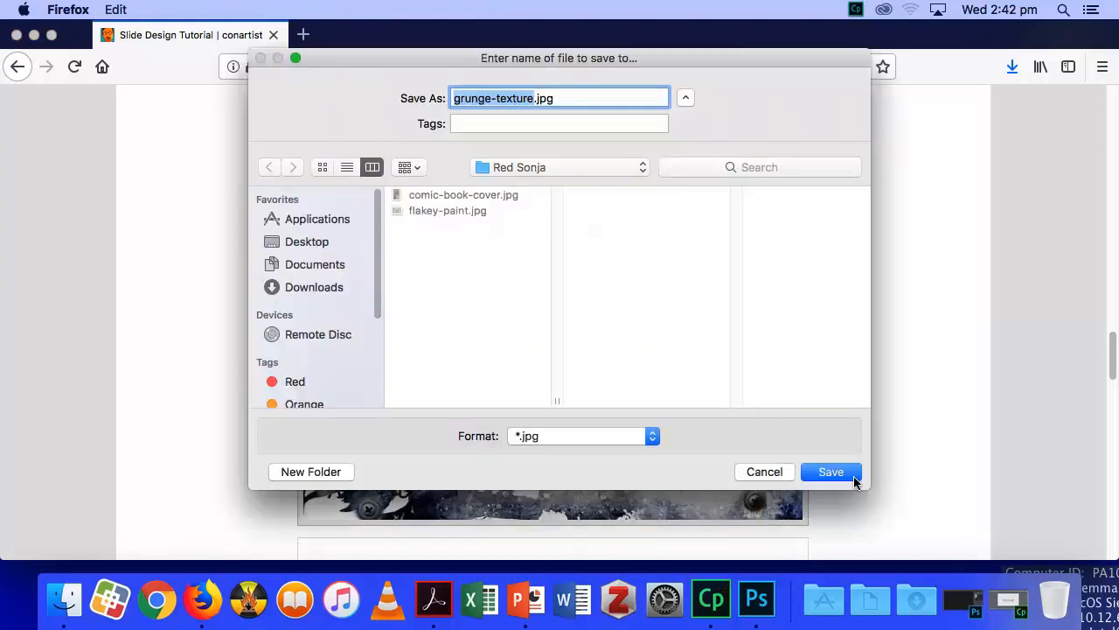
left_click(850, 477)
Save the linked full-size Red Sonja logo as red-sonja-logo.jpg in the Red Sonja folder.
scroll(760, 402, "down", 5)
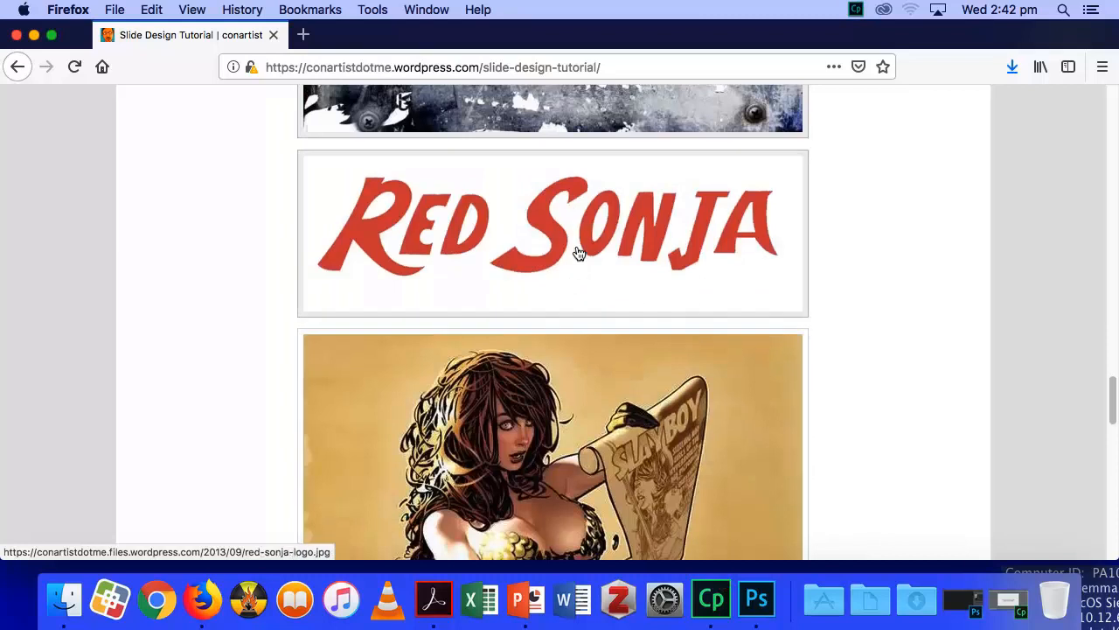
right_click(579, 252)
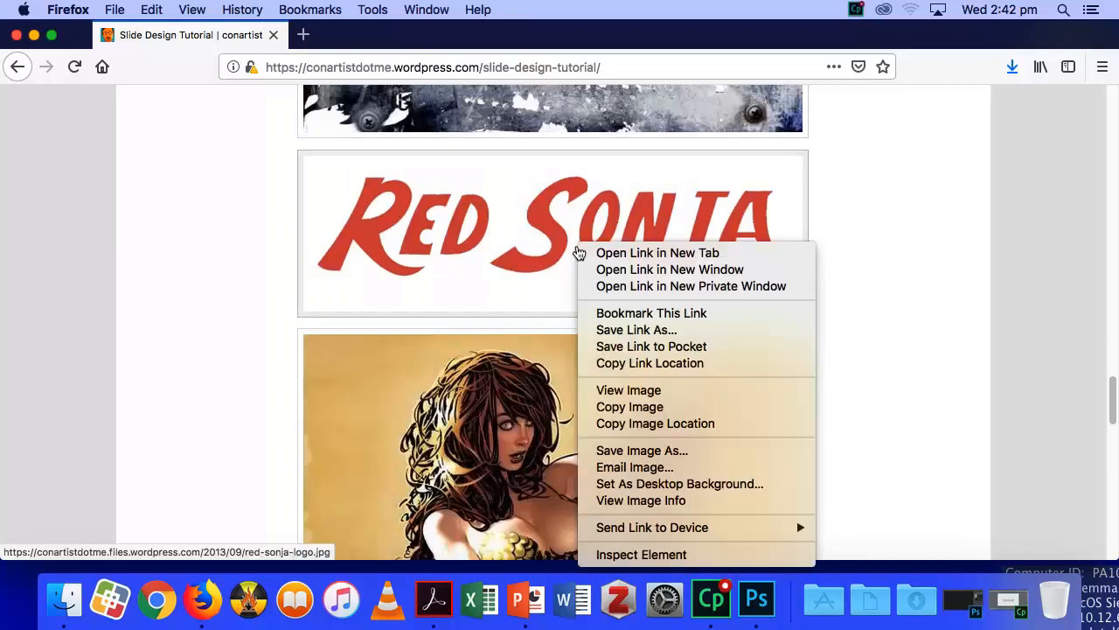
left_click(665, 331)
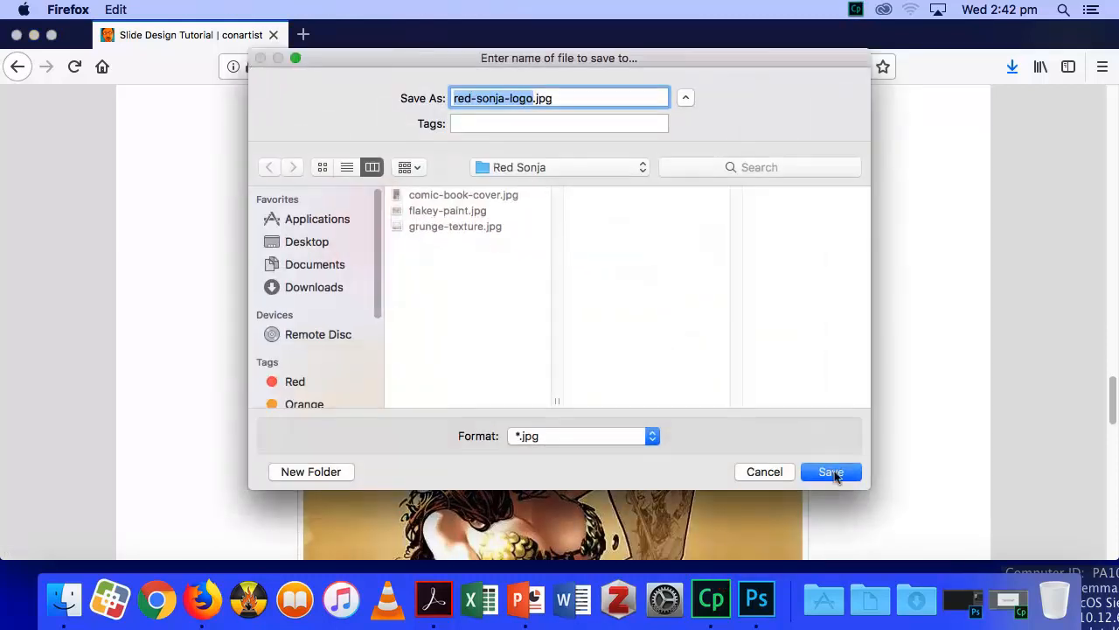
left_click(831, 468)
Save the linked full-size character illustration with the scroll as red_sonja.jpg in the Red Sonja folder.
scroll(787, 438, "down", 5)
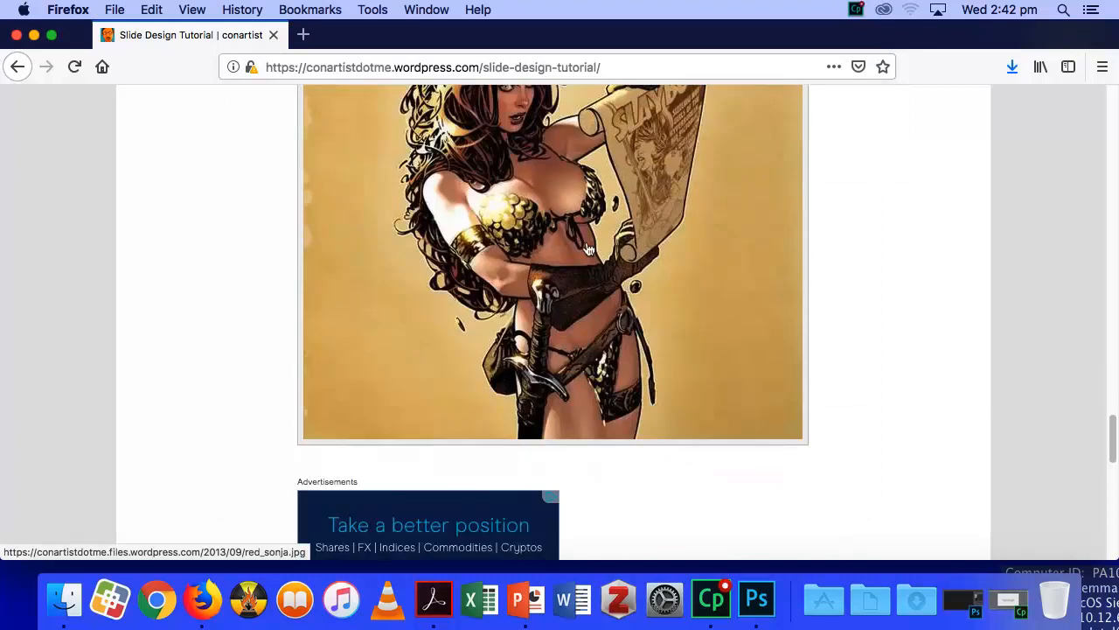
scroll(588, 250, "up", 1)
right_click(564, 245)
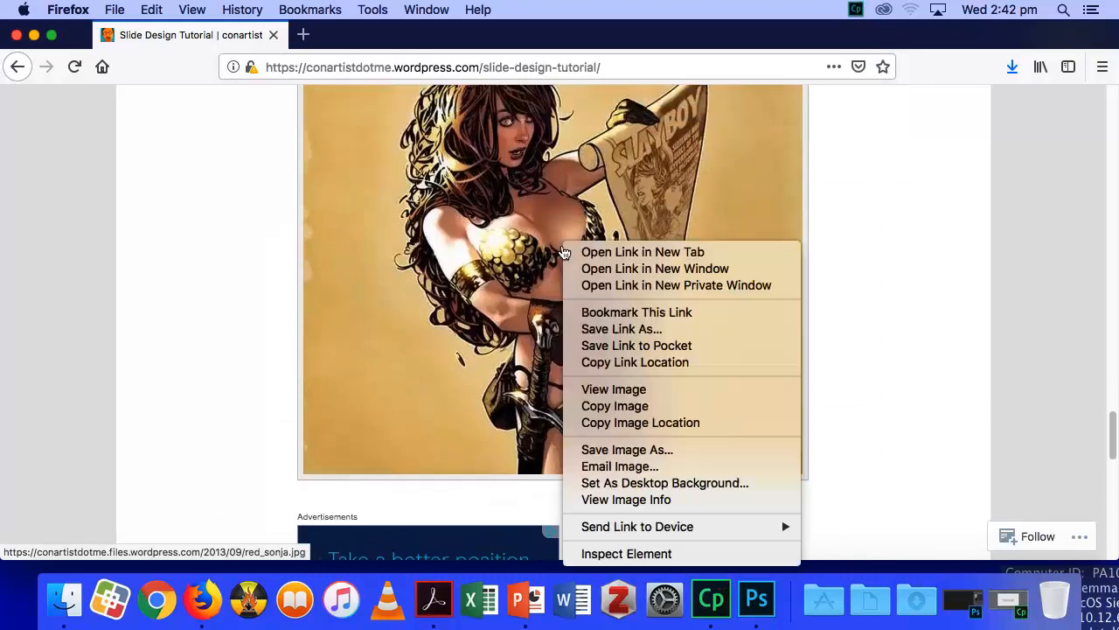
left_click(647, 331)
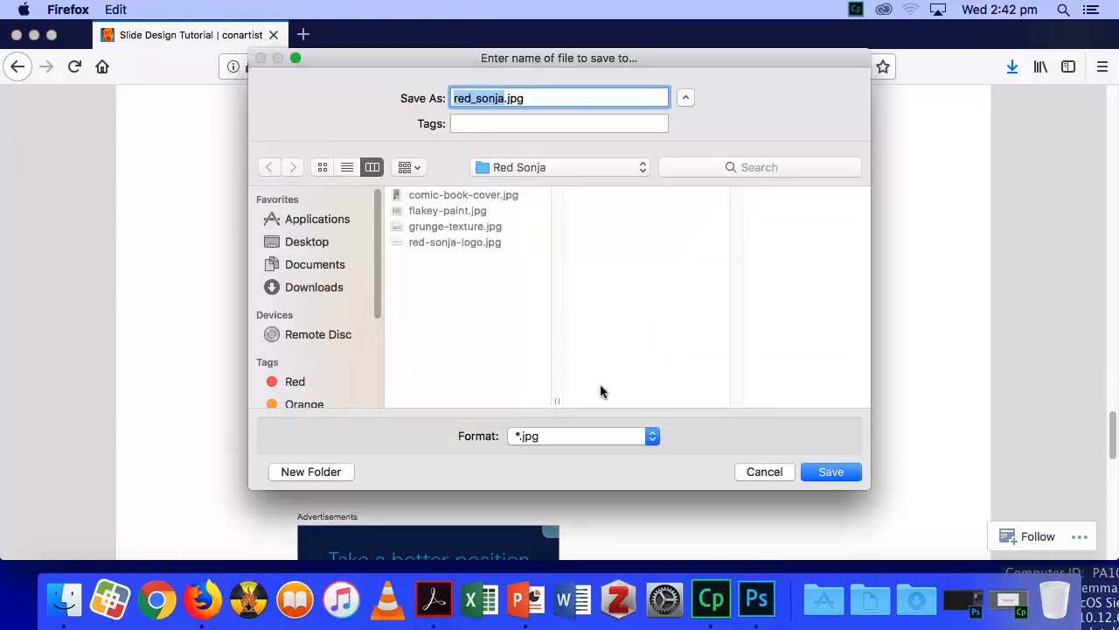
left_click(830, 472)
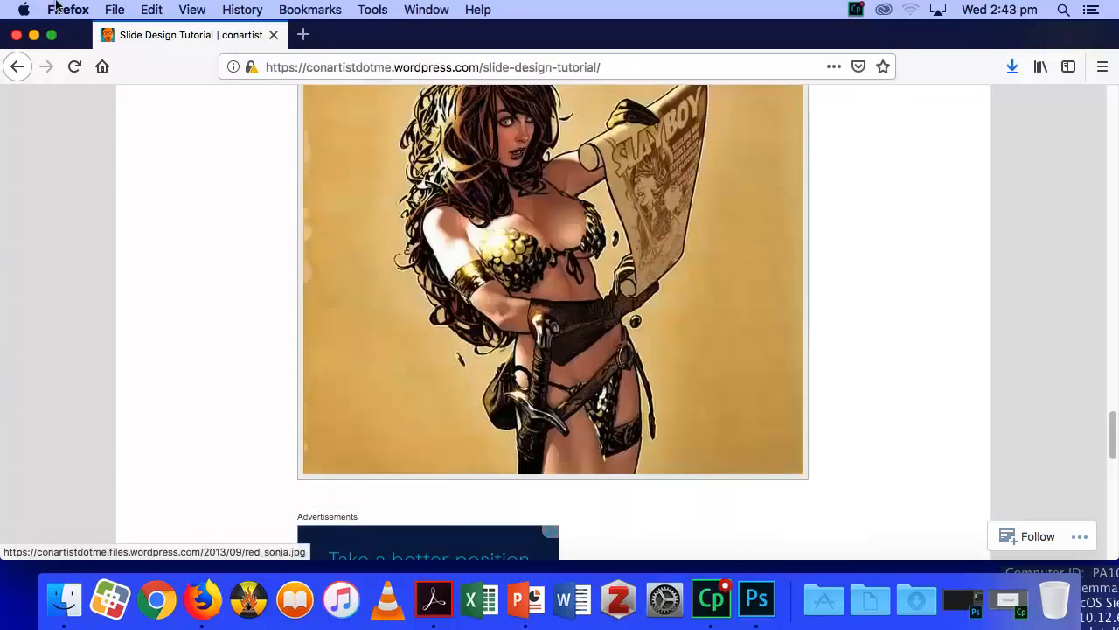
Switch to Photoshop and create a new document from the Web presets, 800 pixels wide and 600 pixels high.
left_click(35, 35)
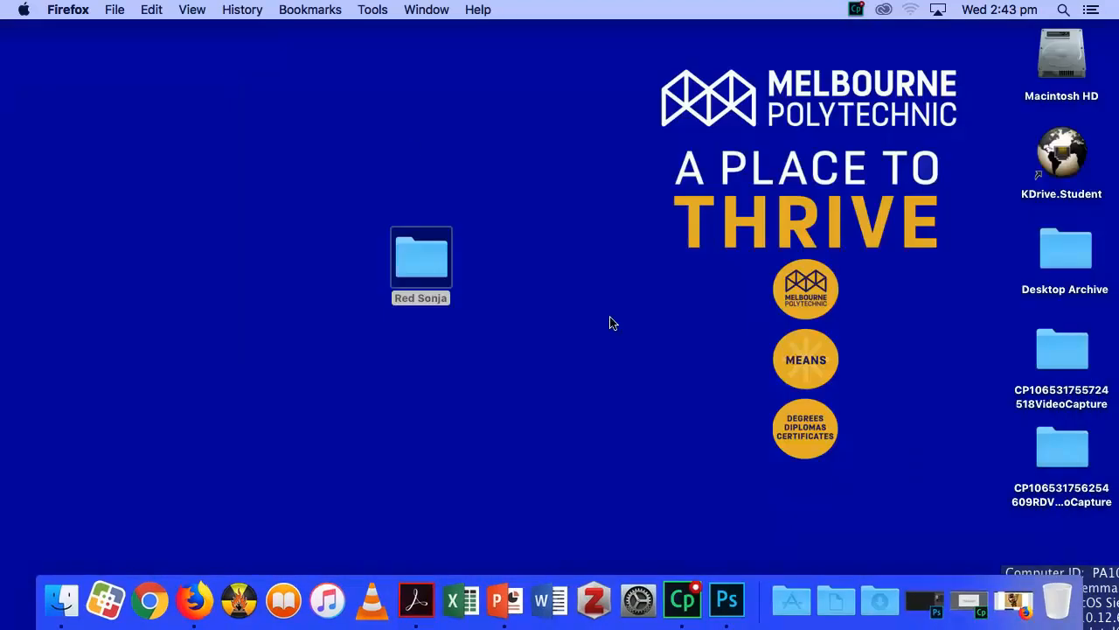
left_click(733, 602)
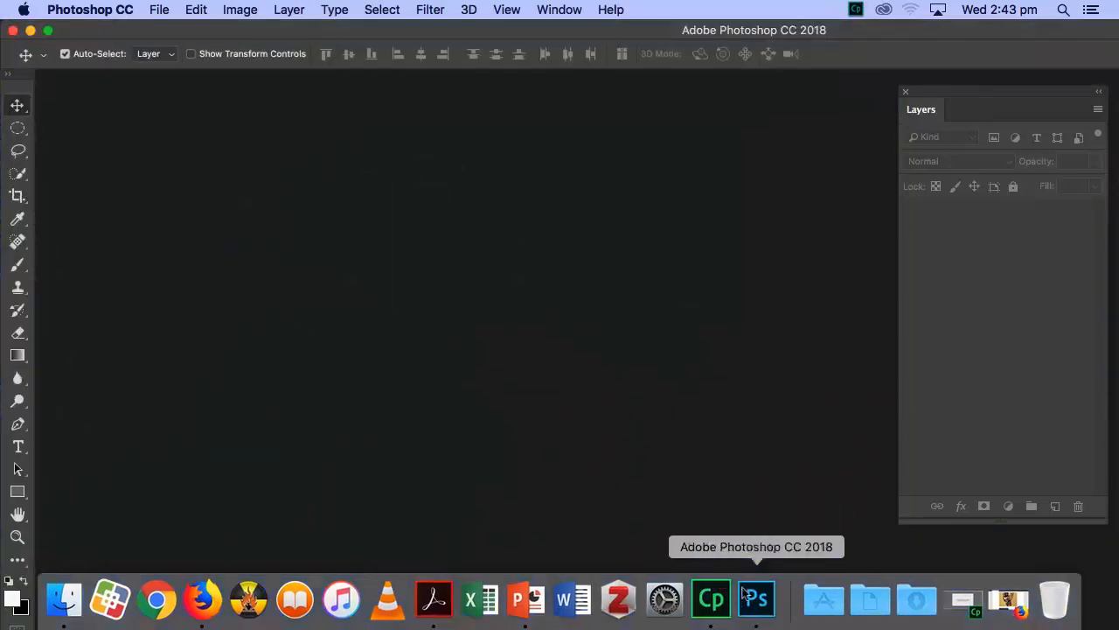
left_click(156, 10)
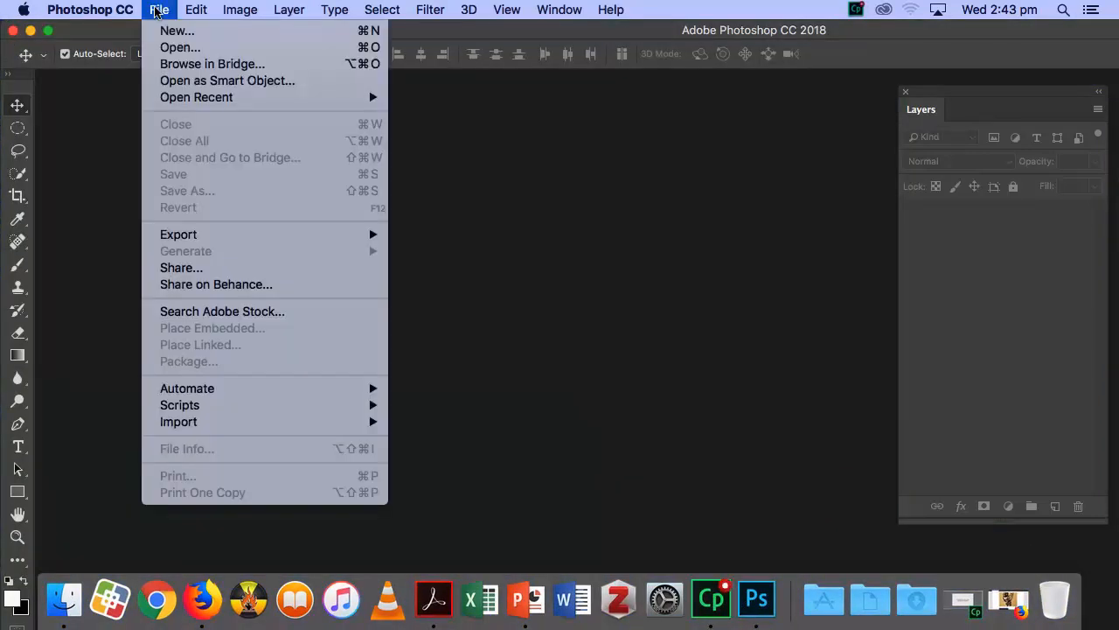
left_click(157, 30)
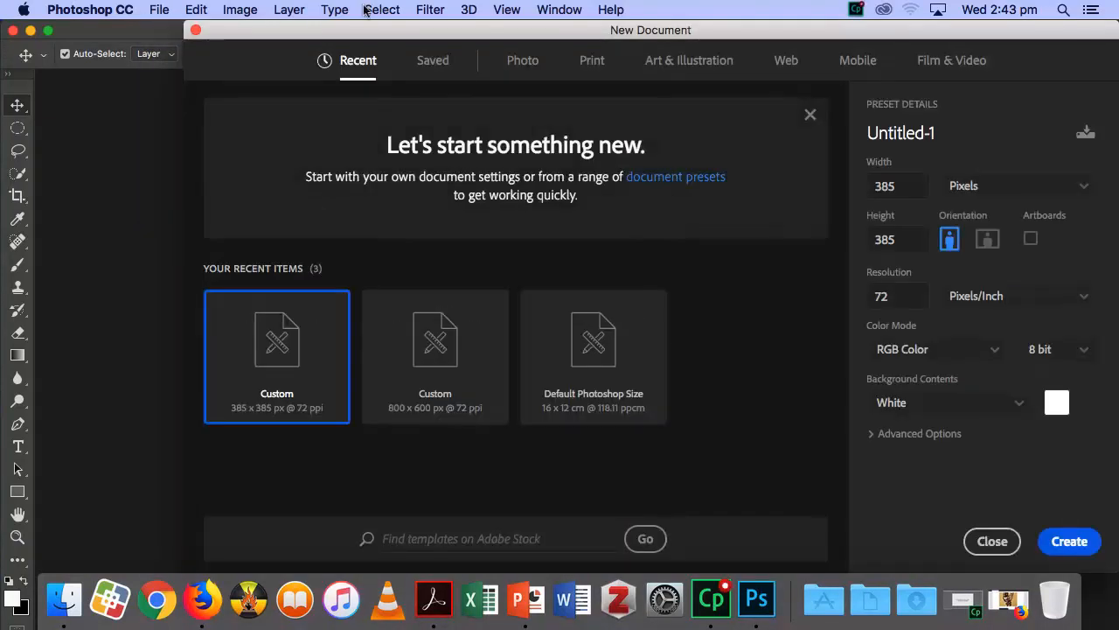
left_click(786, 60)
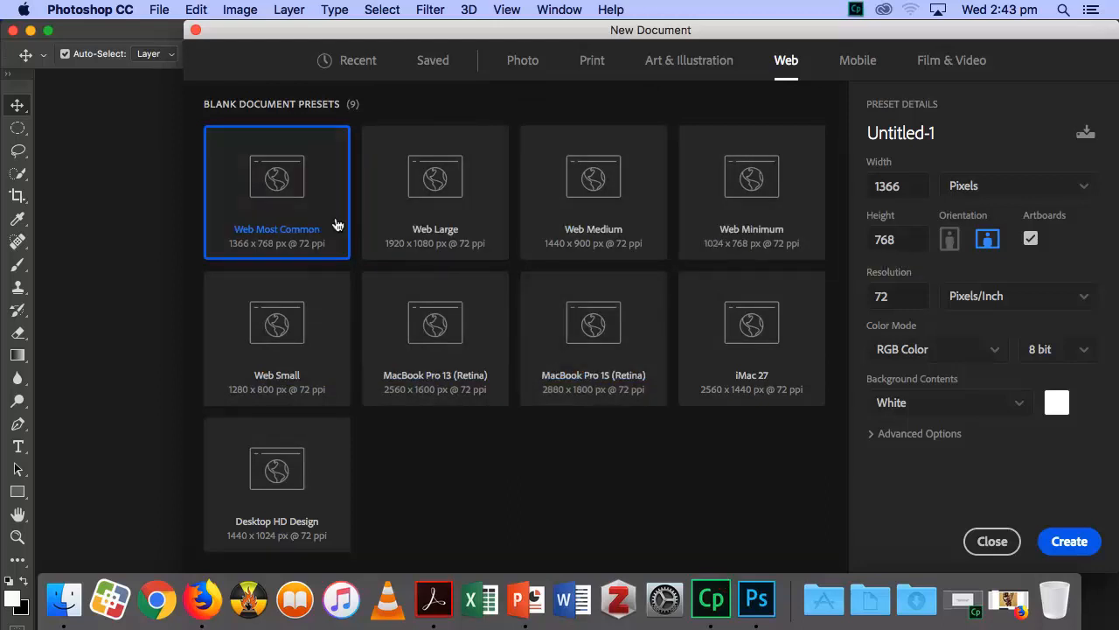
left_click(867, 187)
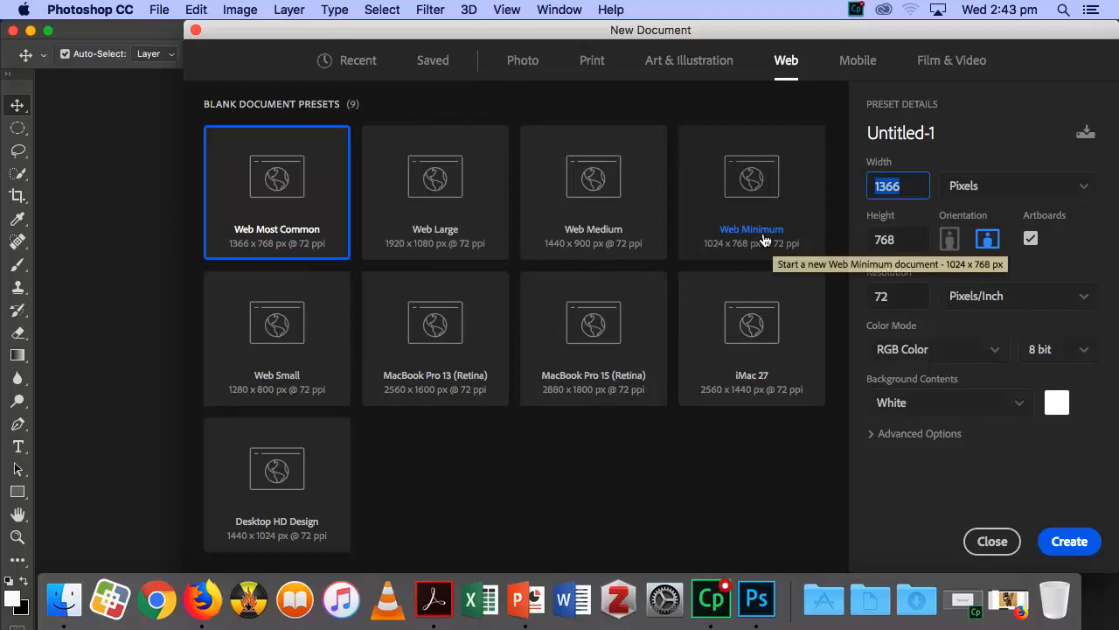
type("800")
key("Tab")
type("60")
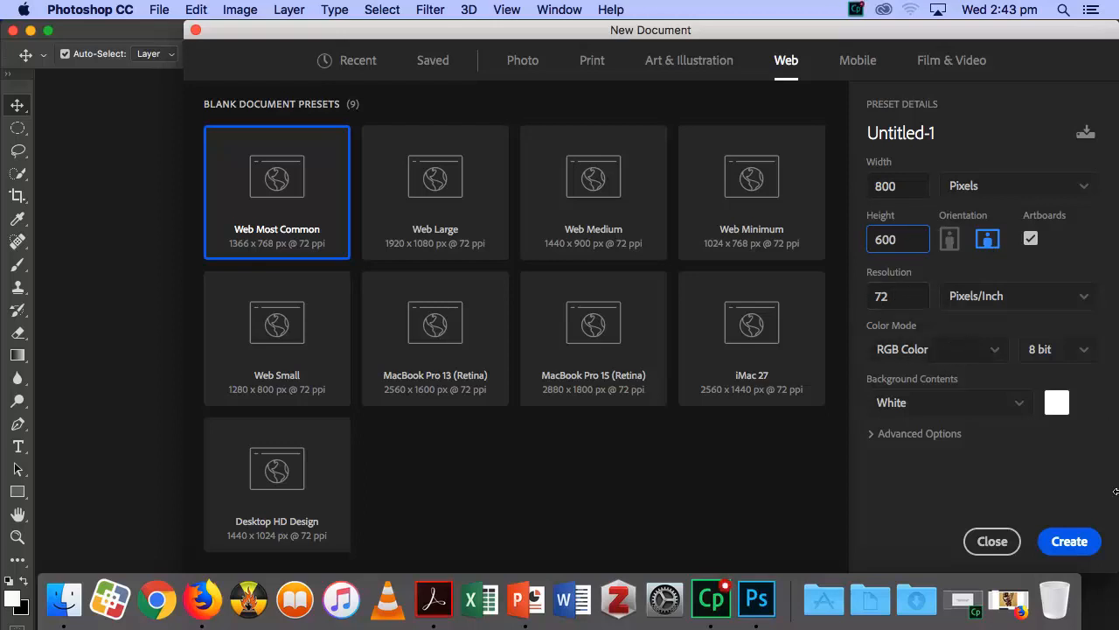
left_click(1078, 541)
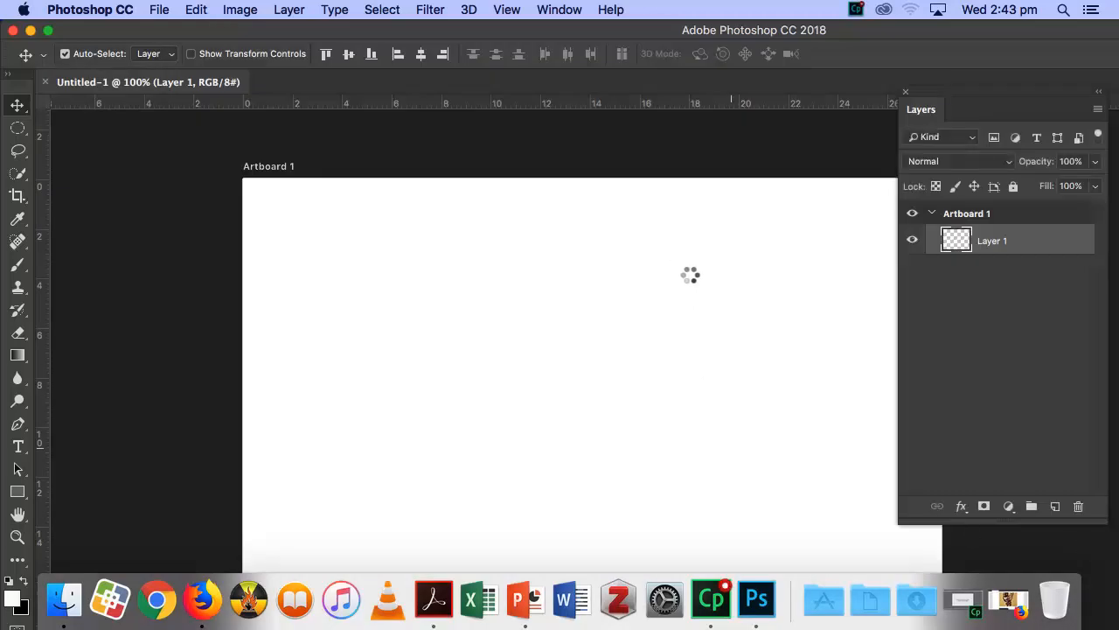
Add a new empty layer above Layer 1 in the artboard.
key("super+space")
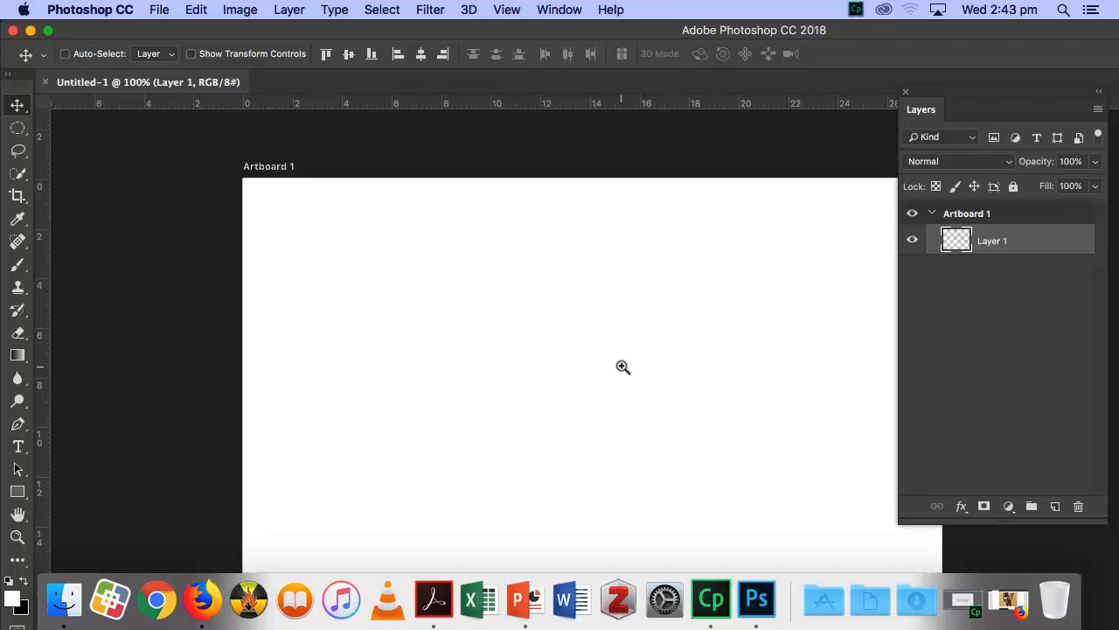
left_click(623, 369, "alt+super")
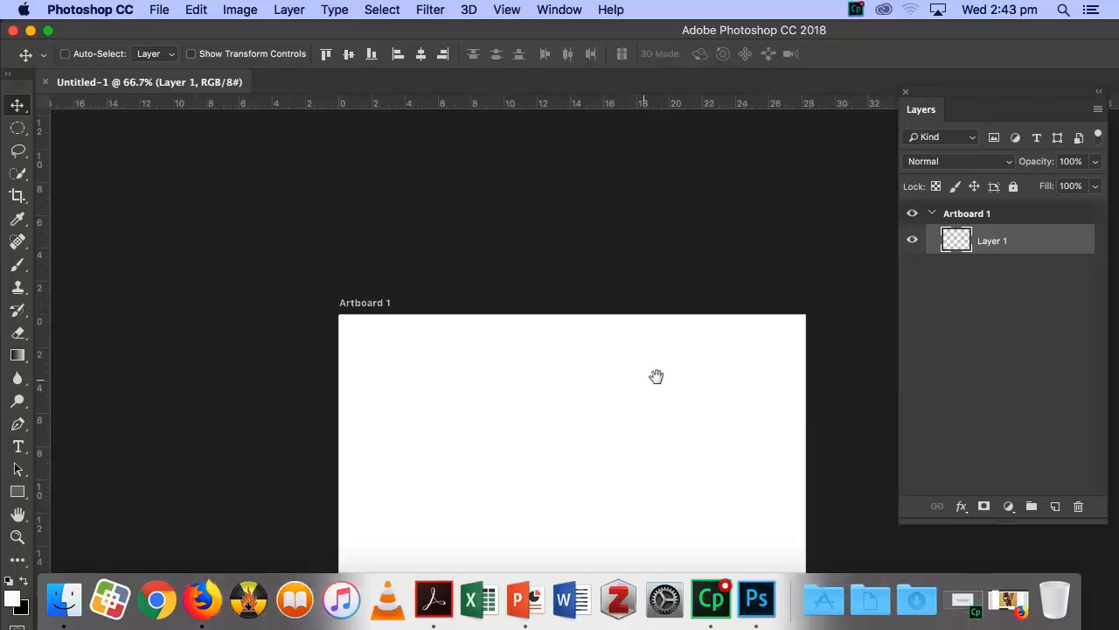
scroll(674, 382, "down", 5)
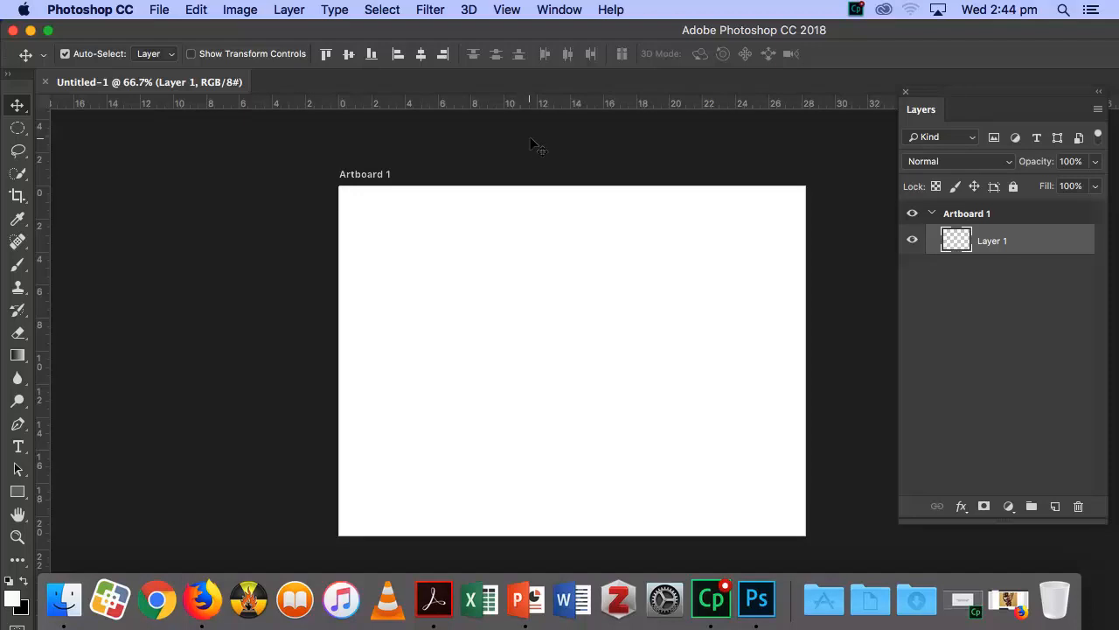
left_click(1057, 508)
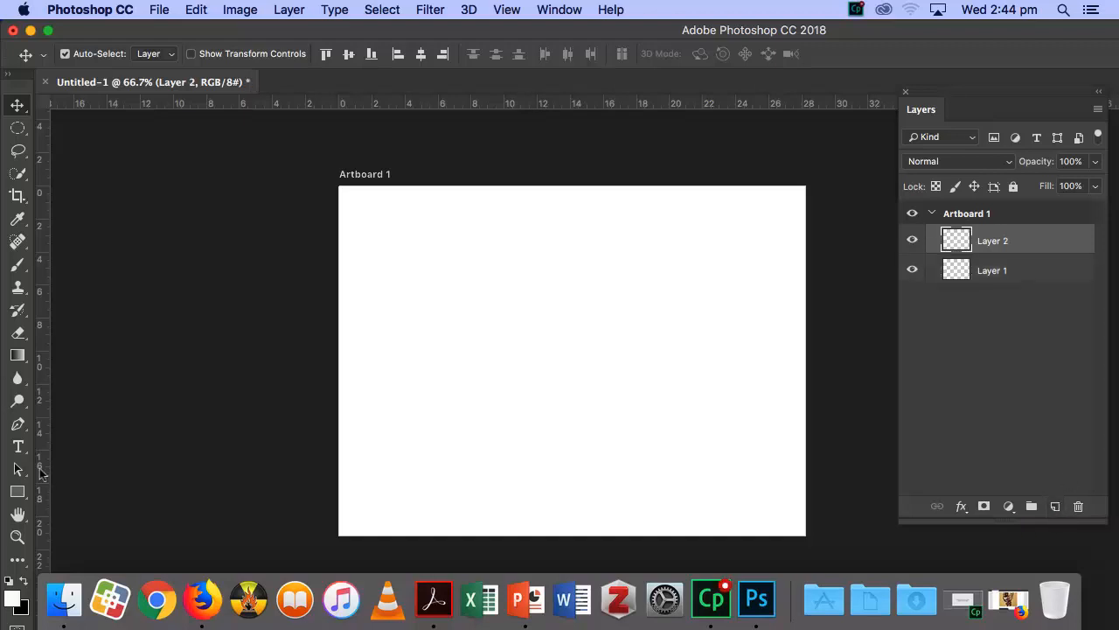
Set the foreground colour to pale green cbd6b4 and fill the new layer with it.
left_click(13, 598)
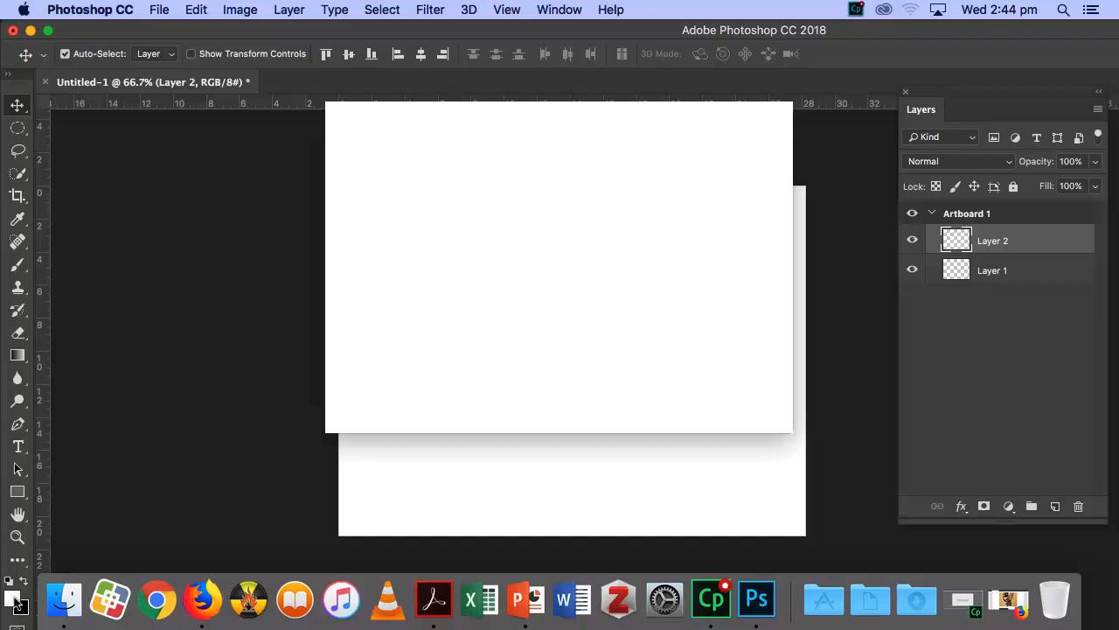
left_click(581, 327)
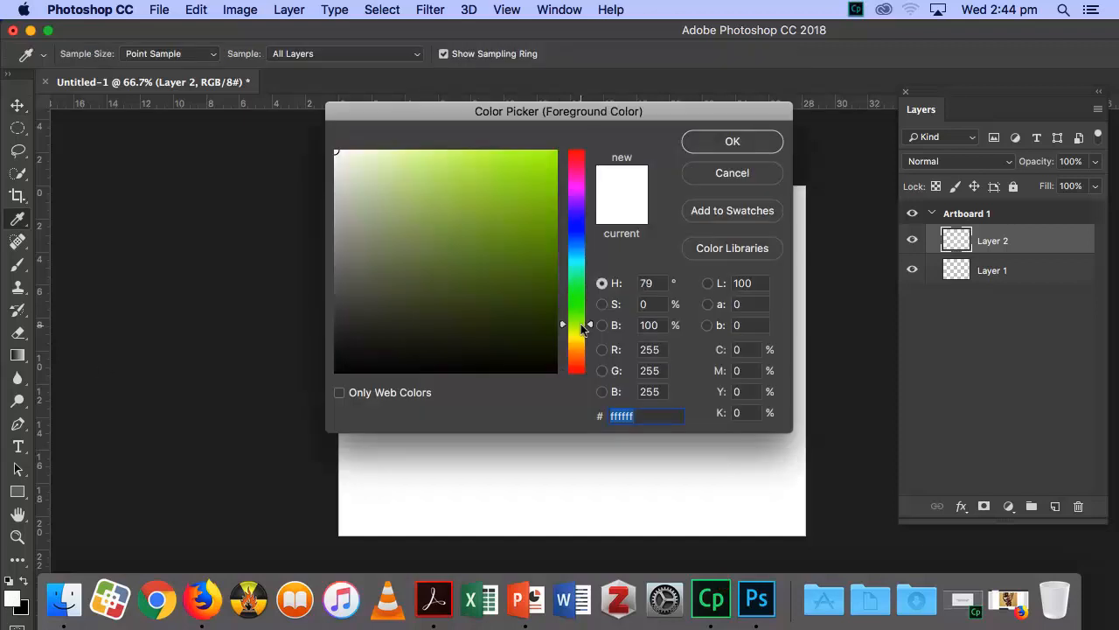
left_click(371, 196)
left_click_drag(371, 197, 370, 186)
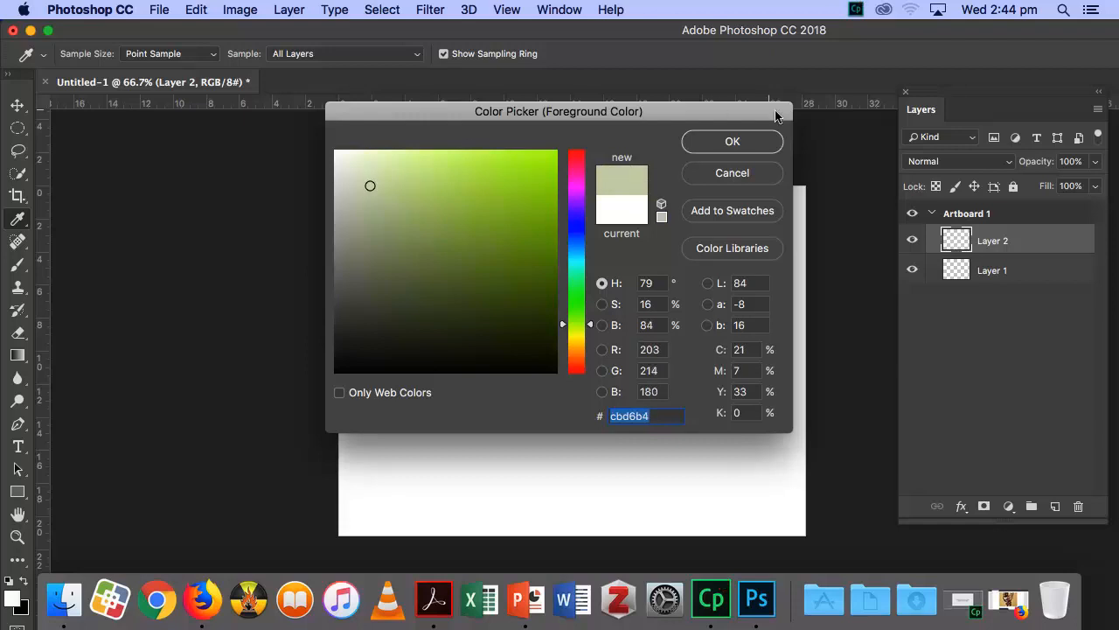
left_click(733, 142)
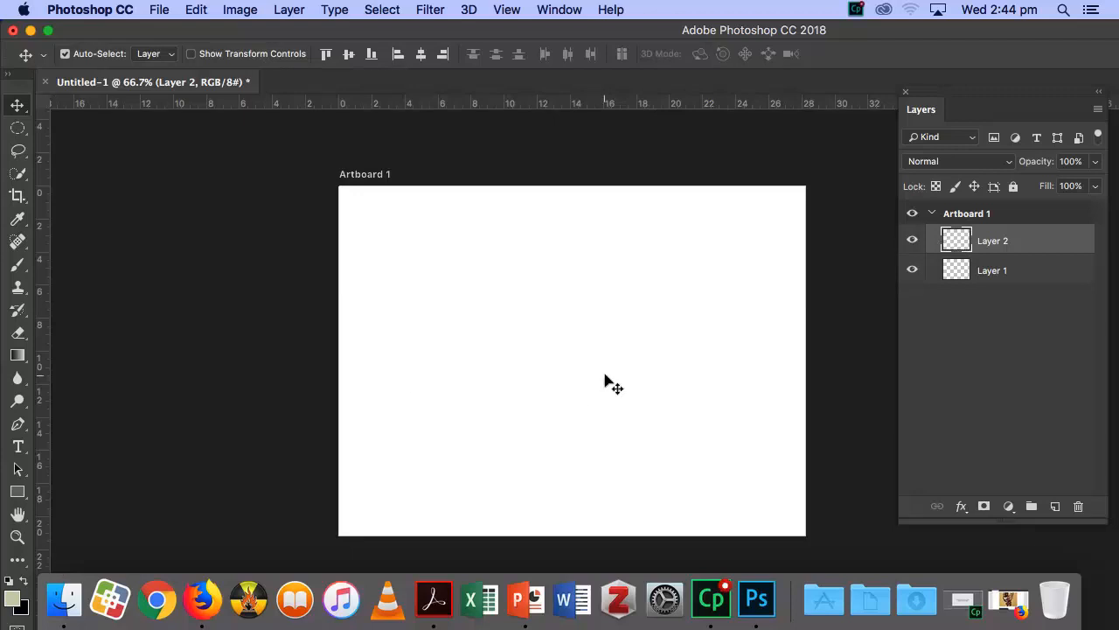
key("super+BackSpace")
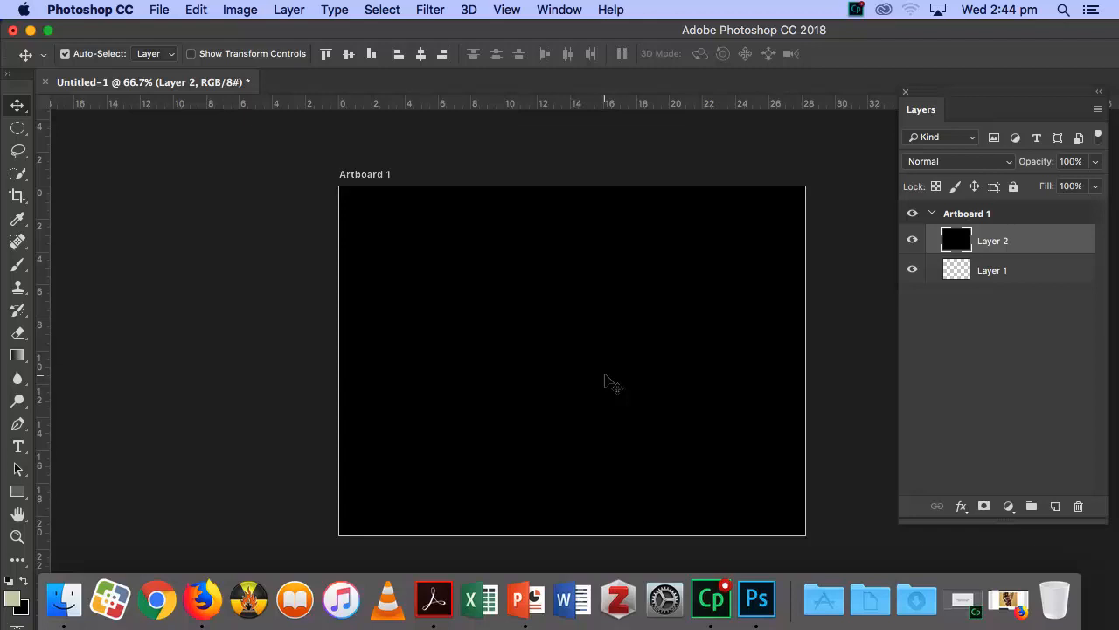
key("alt+BackSpace")
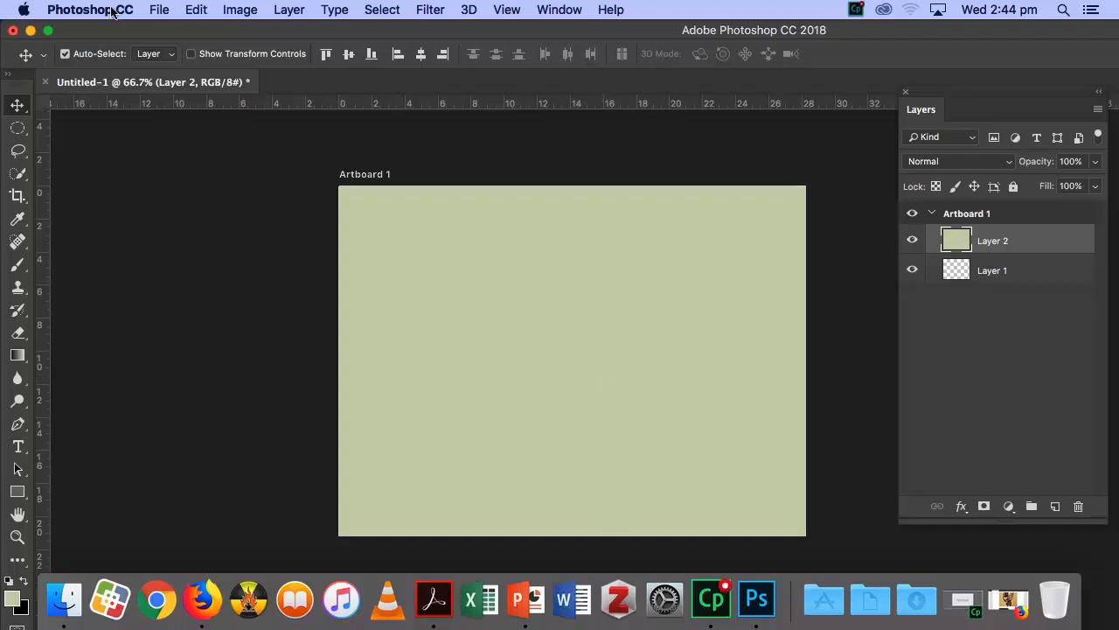
Open grunge-texture.jpg from the Red Sonja folder on the Desktop.
left_click(153, 9)
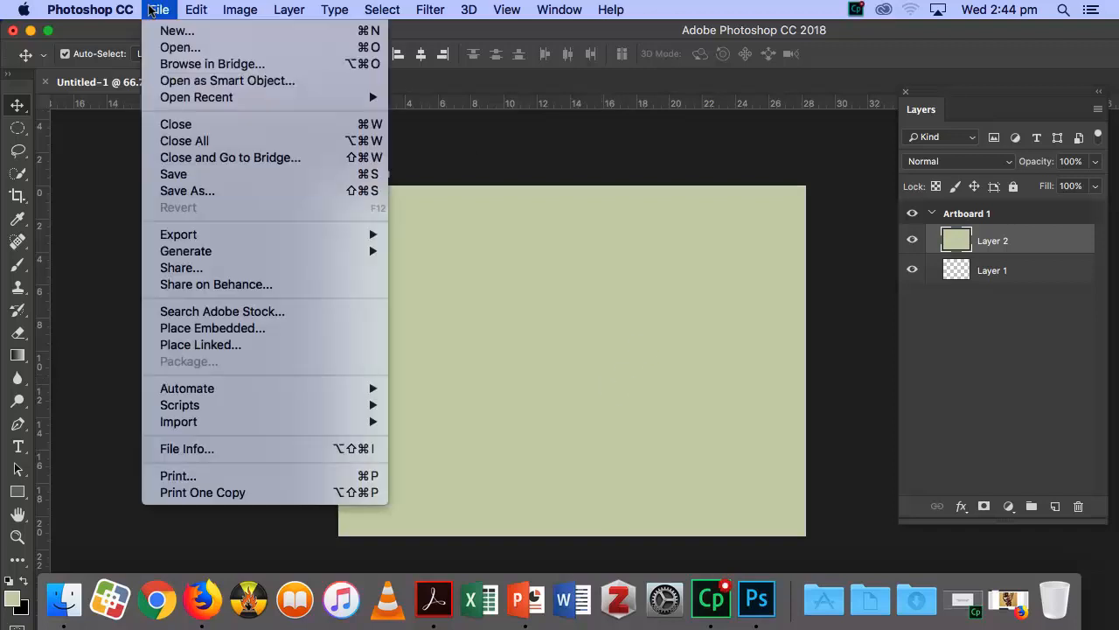
left_click(172, 52)
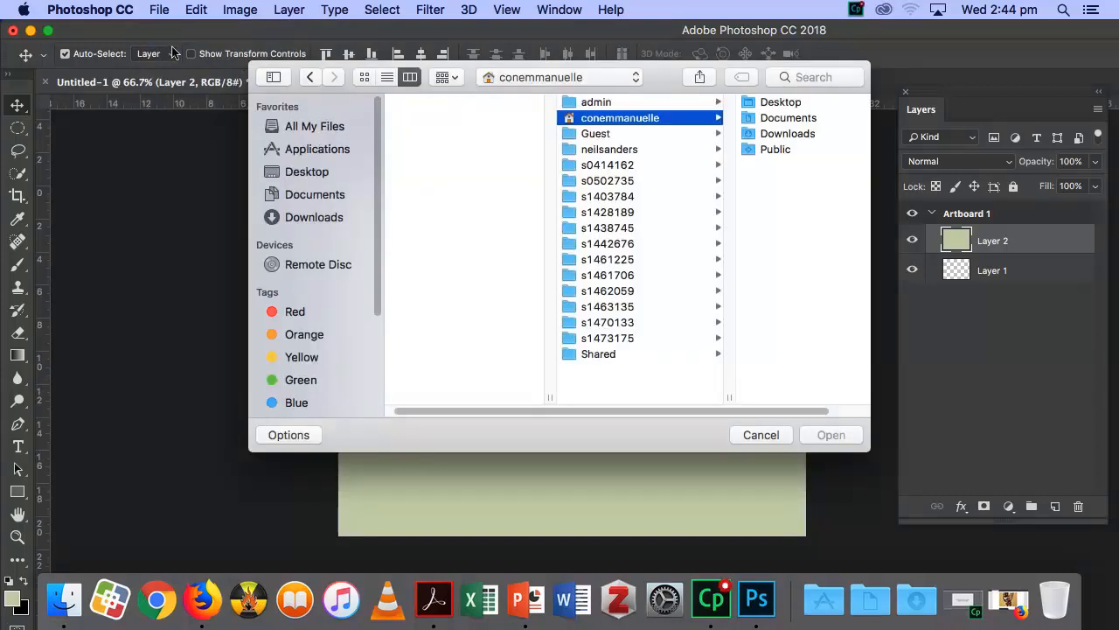
left_click(312, 174)
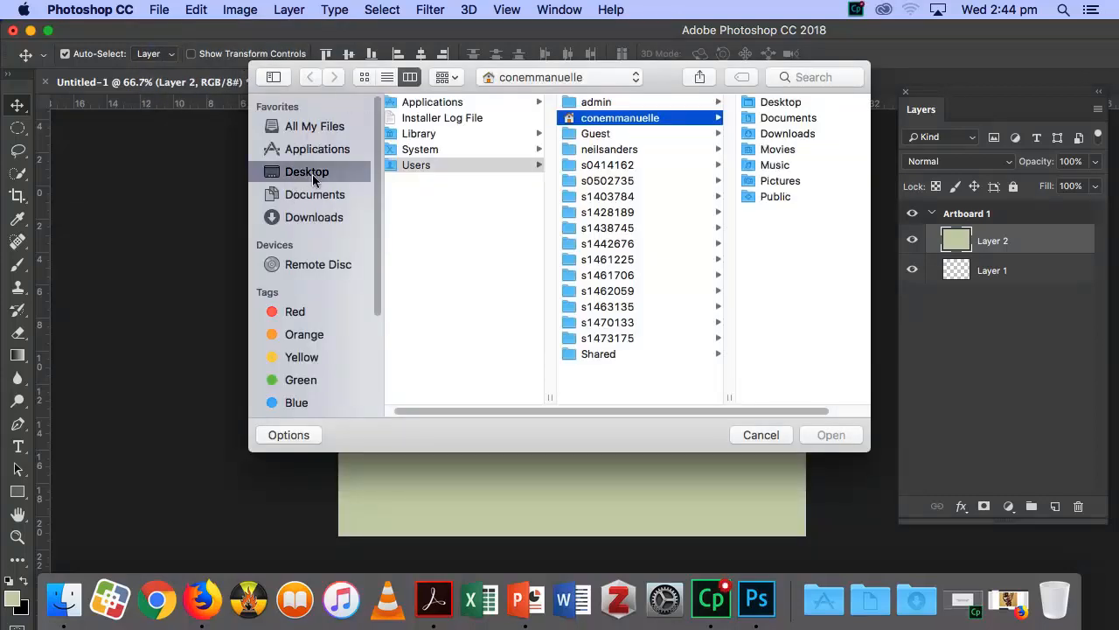
left_click(464, 165)
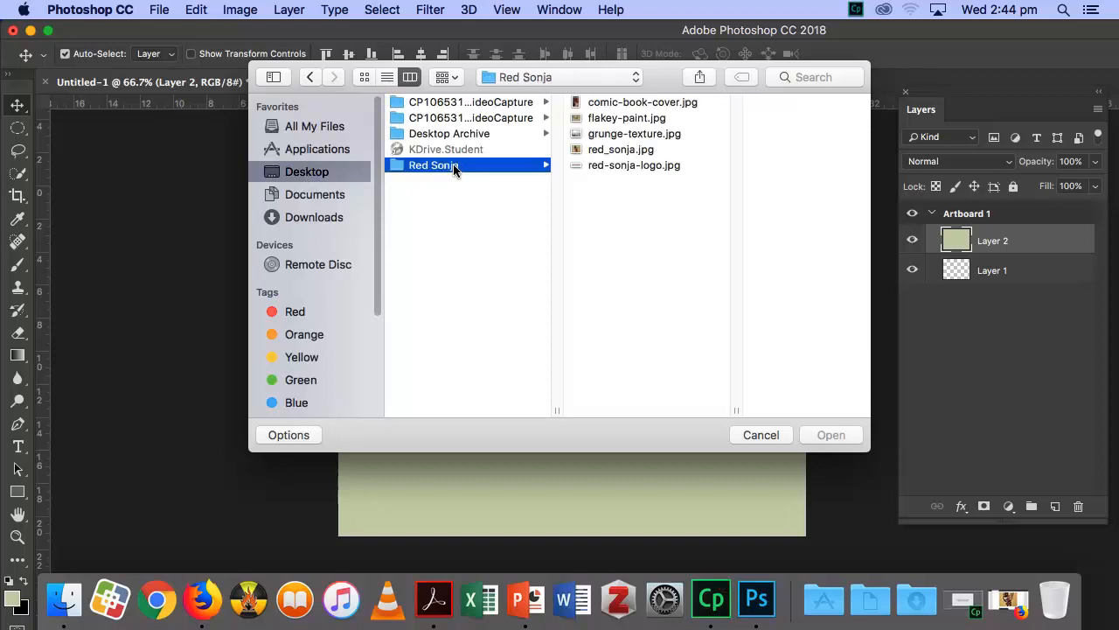
left_click(623, 134)
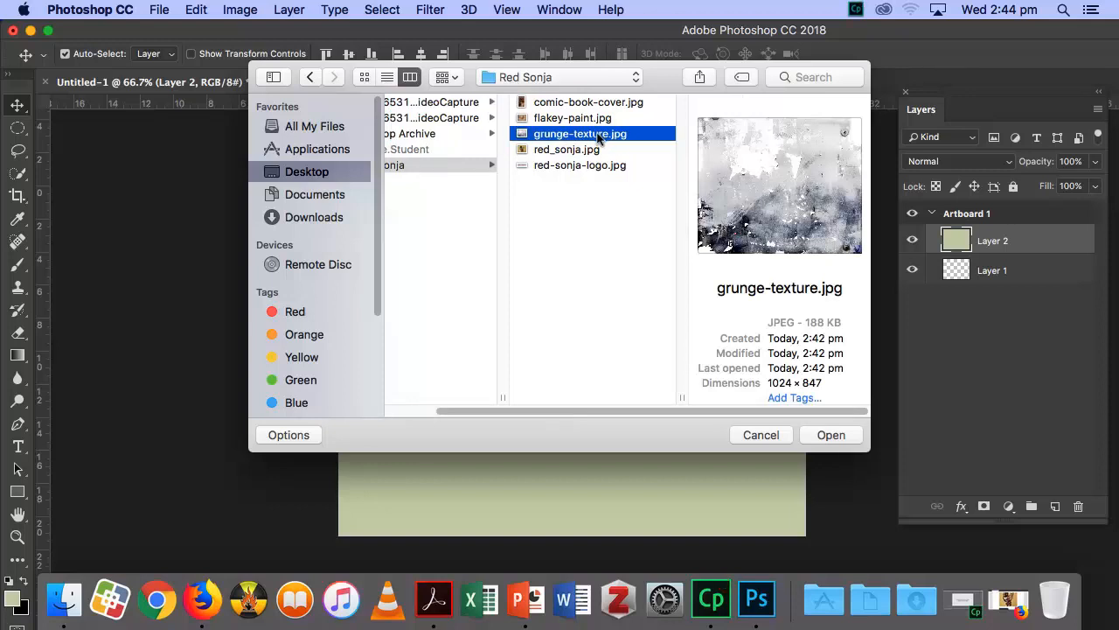
left_click(835, 435)
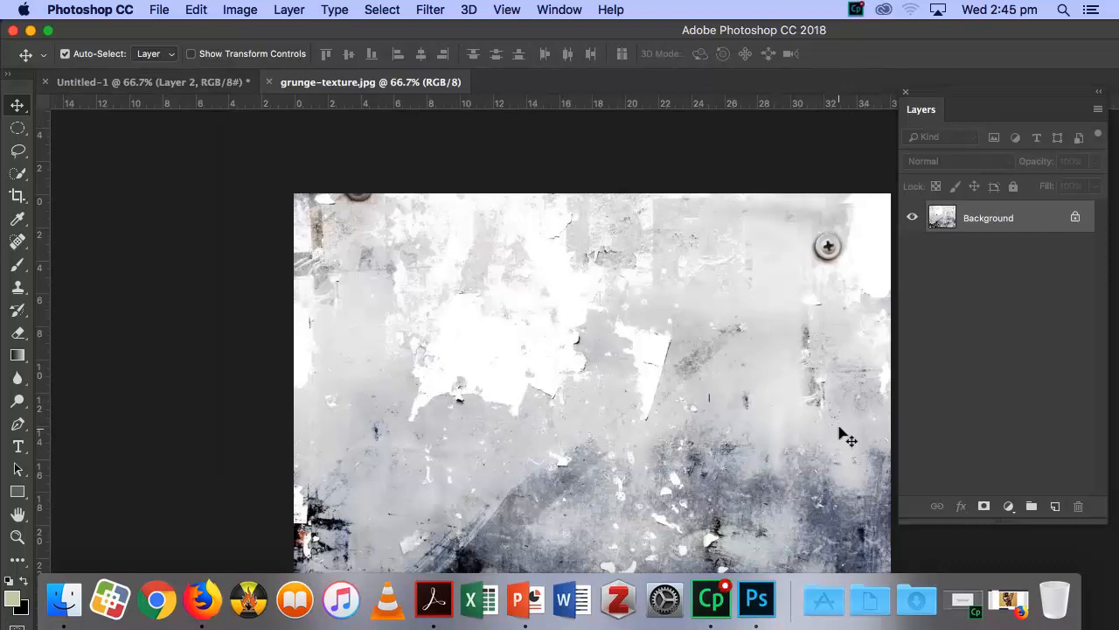
Copy the entire grunge texture, close its file, and paste it into the slide document above the green layer.
key("super+a")
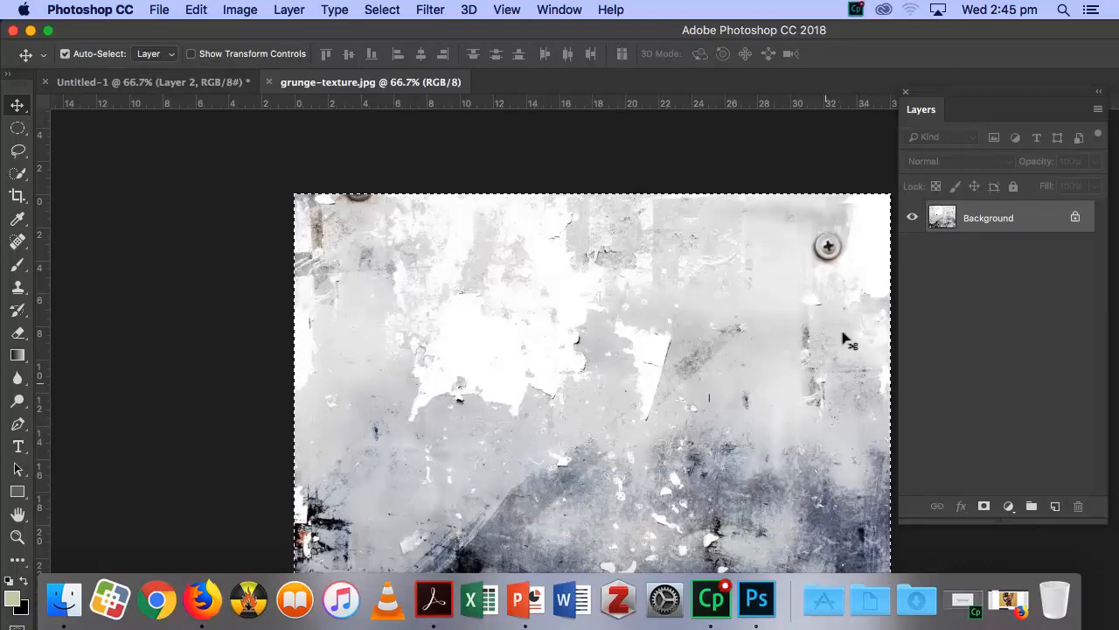
left_click(270, 83)
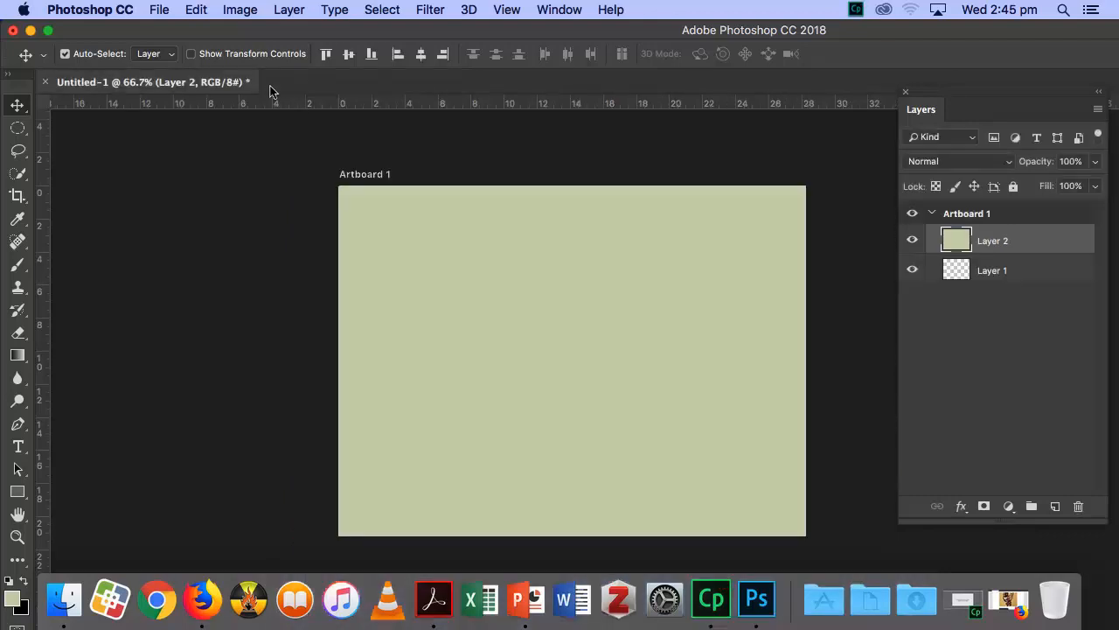
key("super+v")
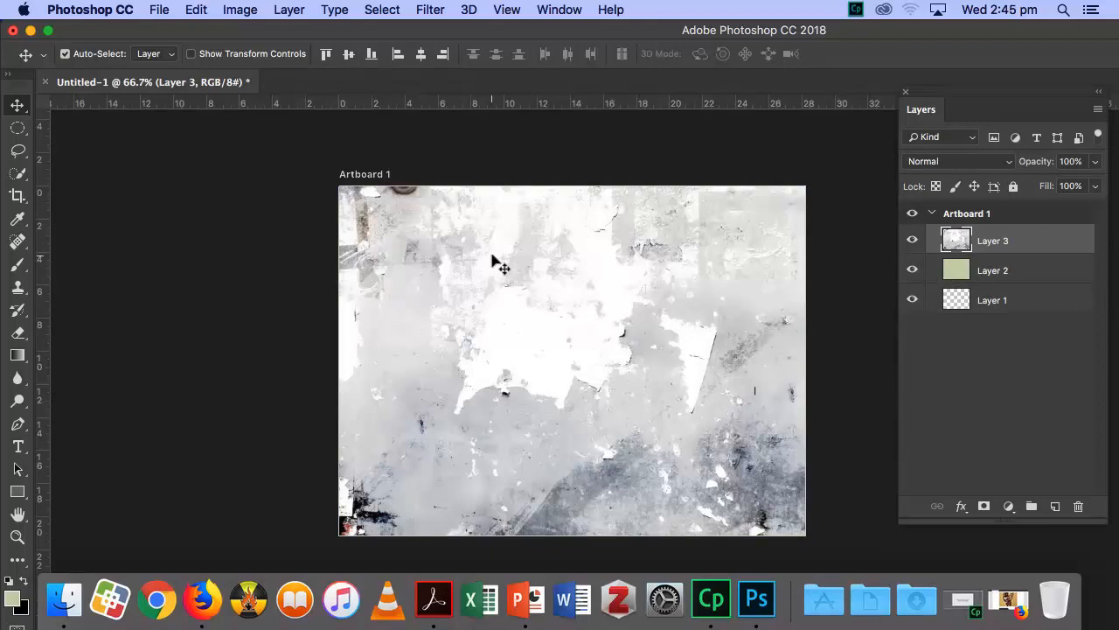
Scale the pasted grunge texture to about 80% and position it so that it covers the whole artboard.
left_click_drag(546, 312, 375, 214)
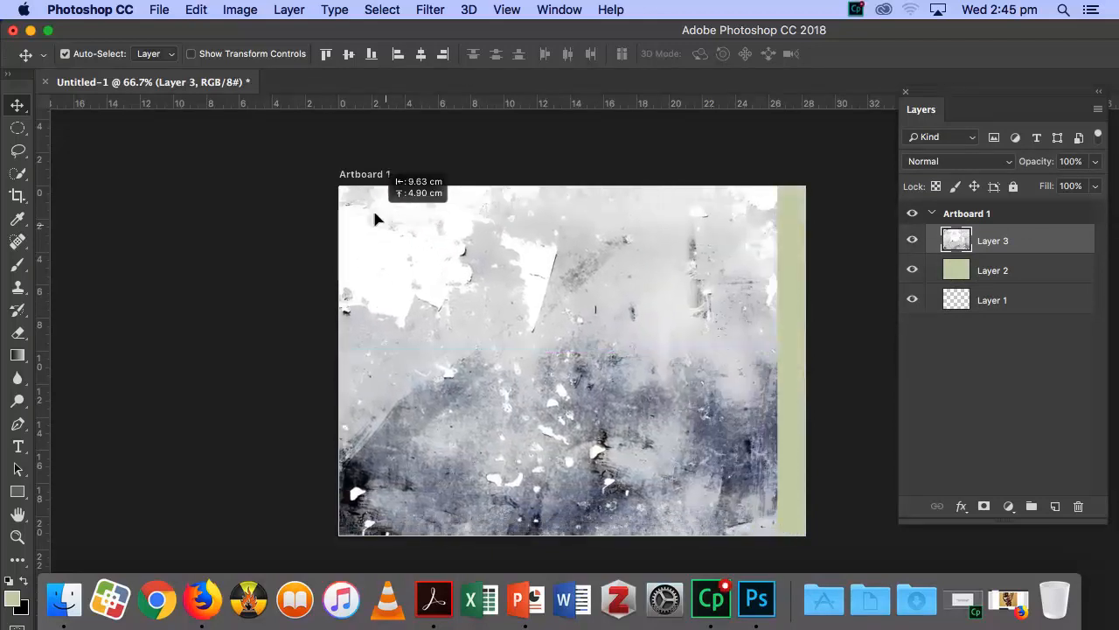
left_click_drag(455, 333, 522, 302)
left_click_drag(567, 272, 565, 301)
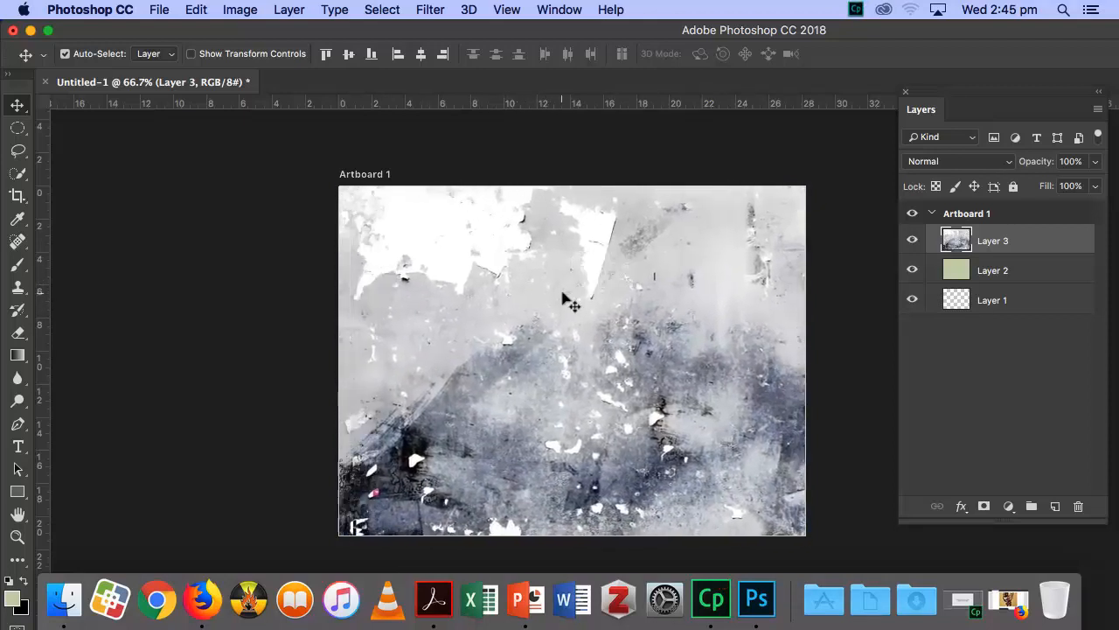
key("ctrl+t")
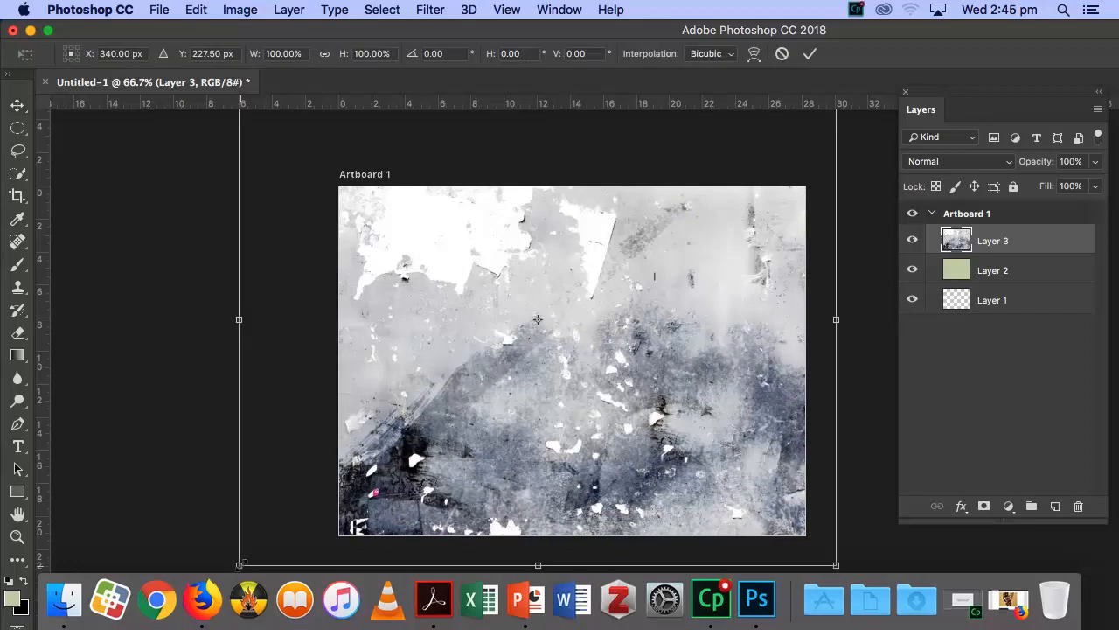
left_click_drag(245, 561, 367, 517)
left_click_drag(500, 391, 498, 453)
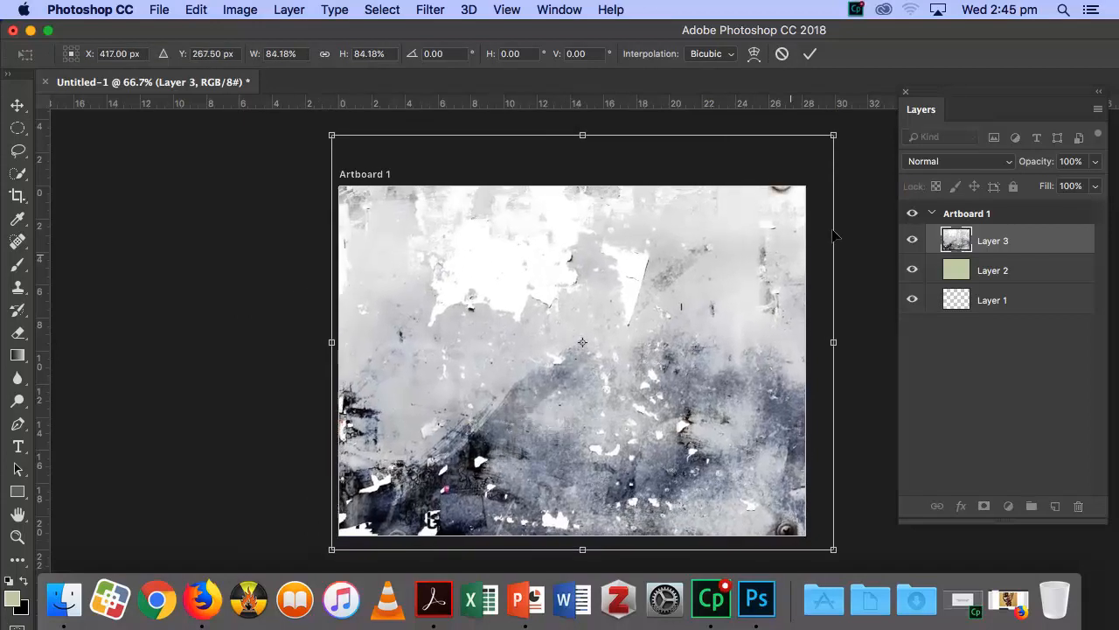
left_click_drag(835, 137, 816, 171)
left_click_drag(675, 314, 680, 309)
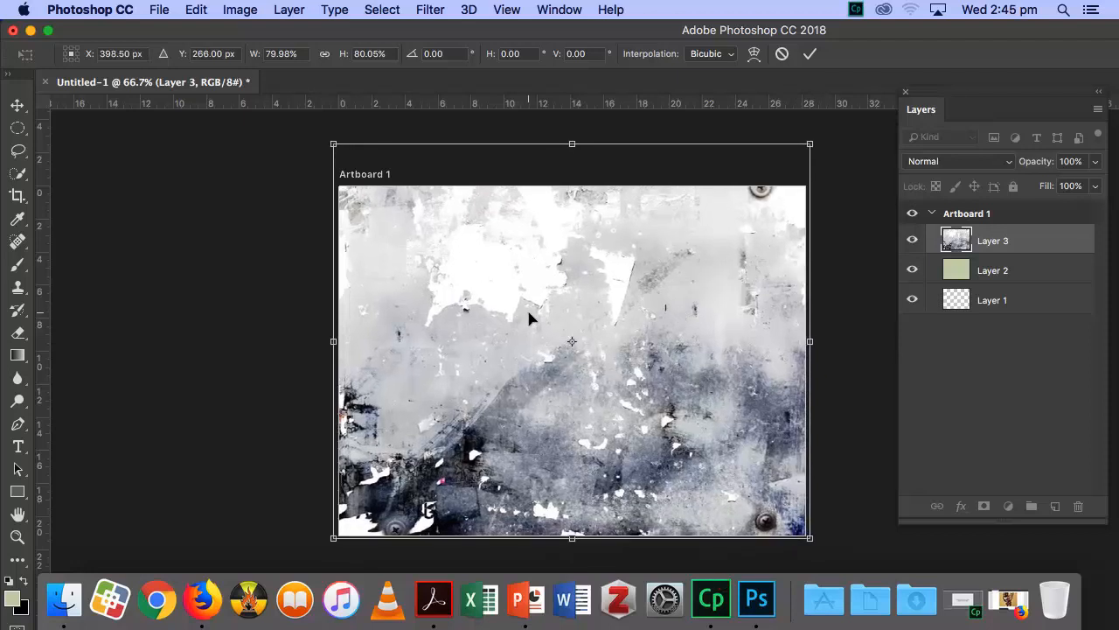
key("Return")
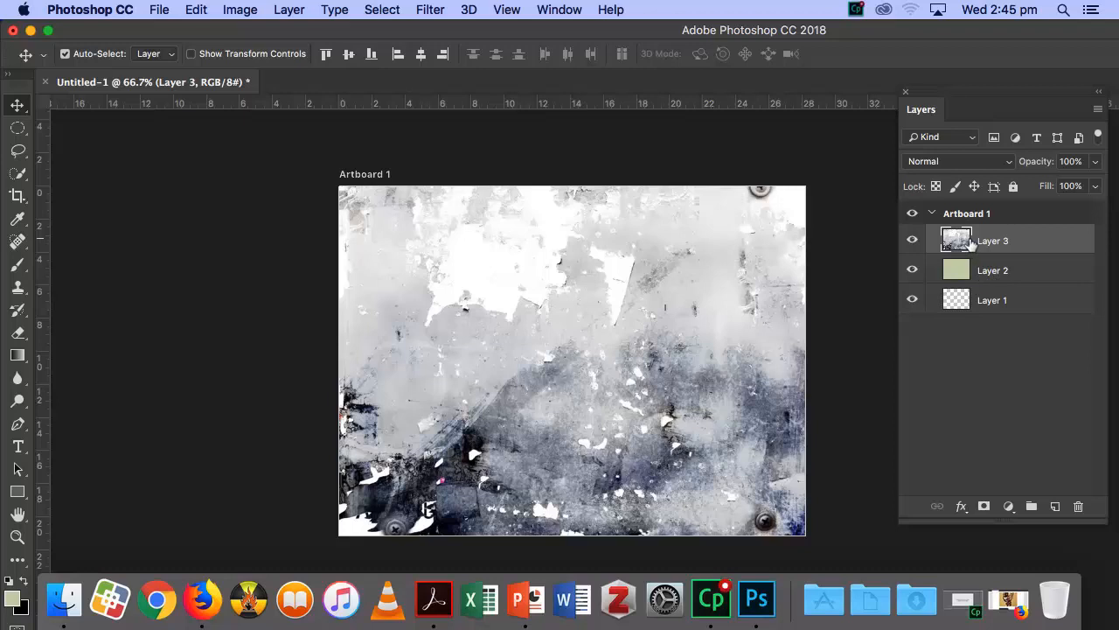
Set the grunge texture layer's blend mode to Multiply.
left_click(957, 163)
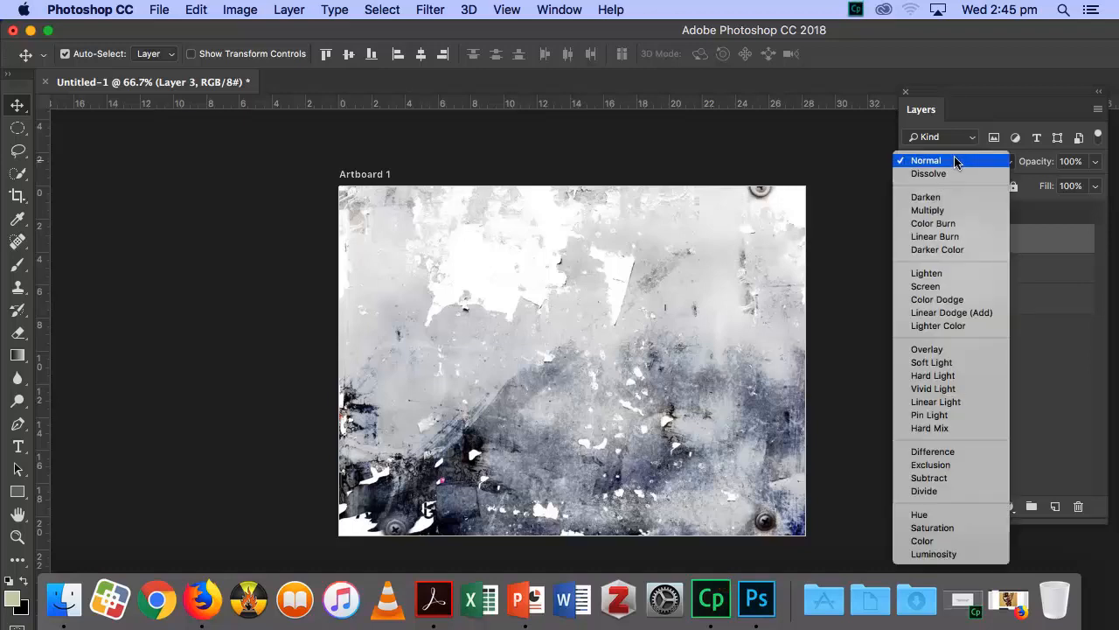
left_click(948, 210)
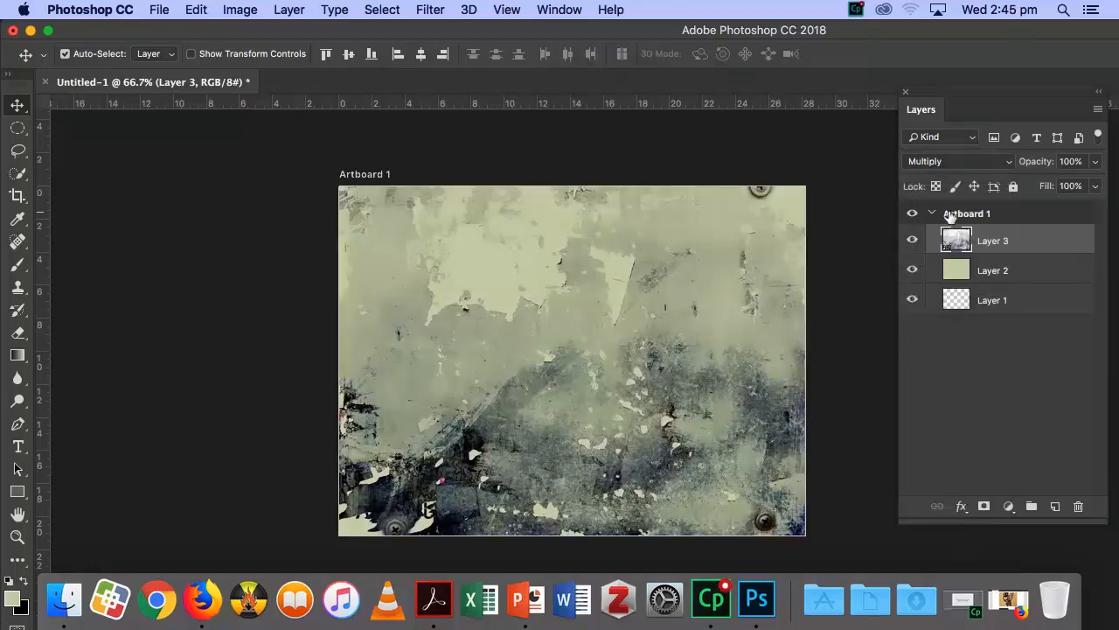
Set the grunge texture layer's blend mode to Overlay and darken its midtones with a Levels adjustment.
left_click(947, 164)
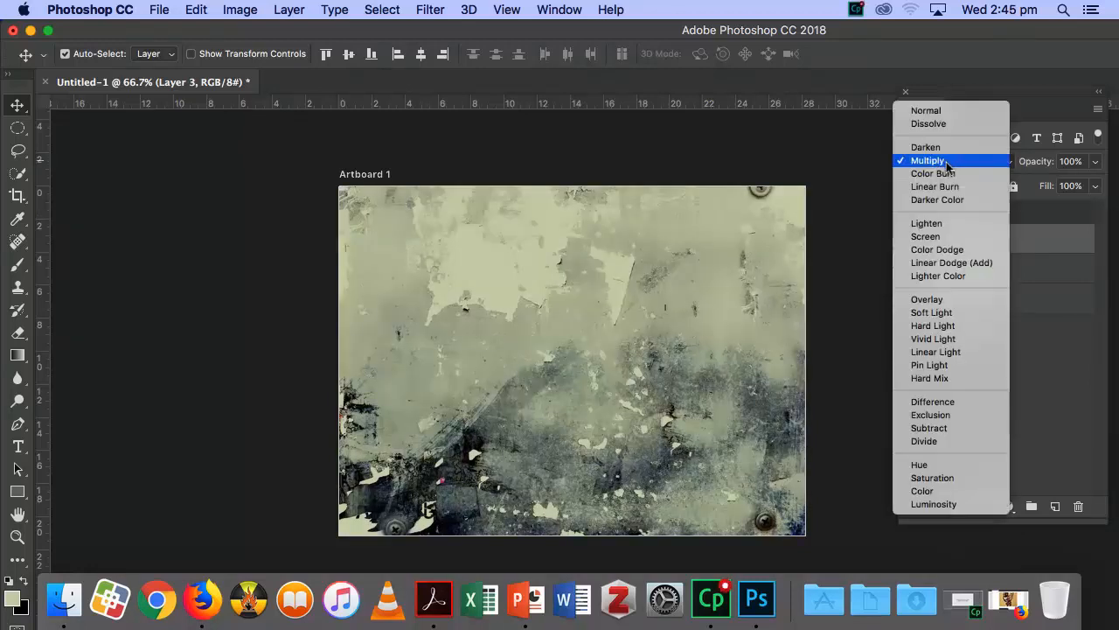
left_click(957, 299)
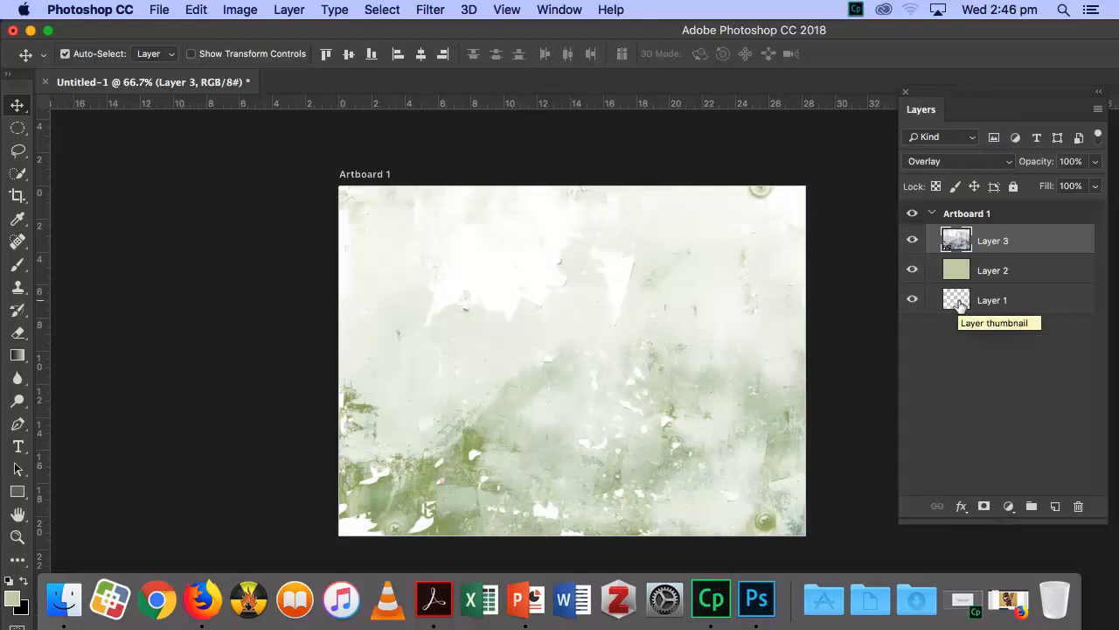
key("super+l")
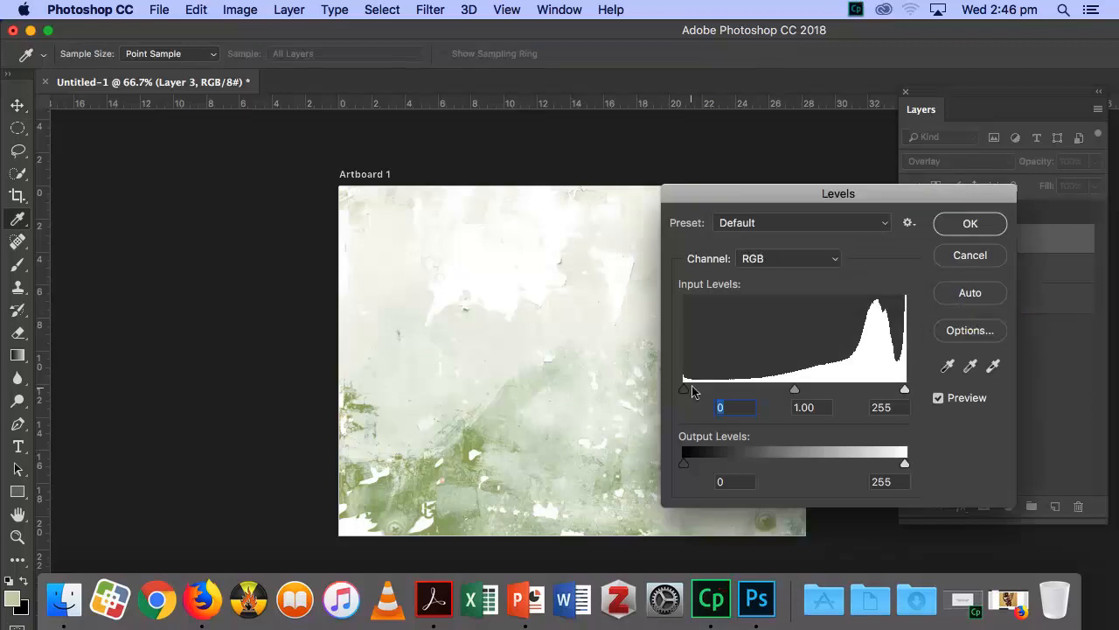
mouse_move(685, 389)
left_mouse_down()
mouse_move(726, 390)
mouse_move(684, 390)
left_mouse_up()
left_click_drag(794, 389, 858, 388)
left_click(982, 223)
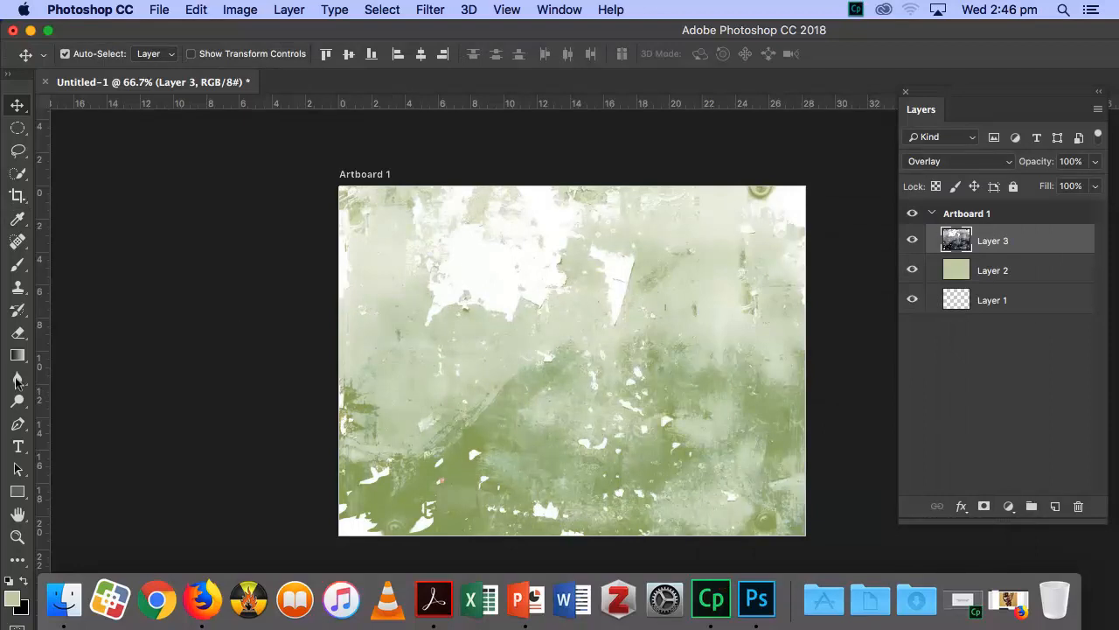
Lighten patches of the grunge texture below the large white area with the Dodge tool at 50% exposure on midtones.
left_click(19, 402)
right_click(20, 402)
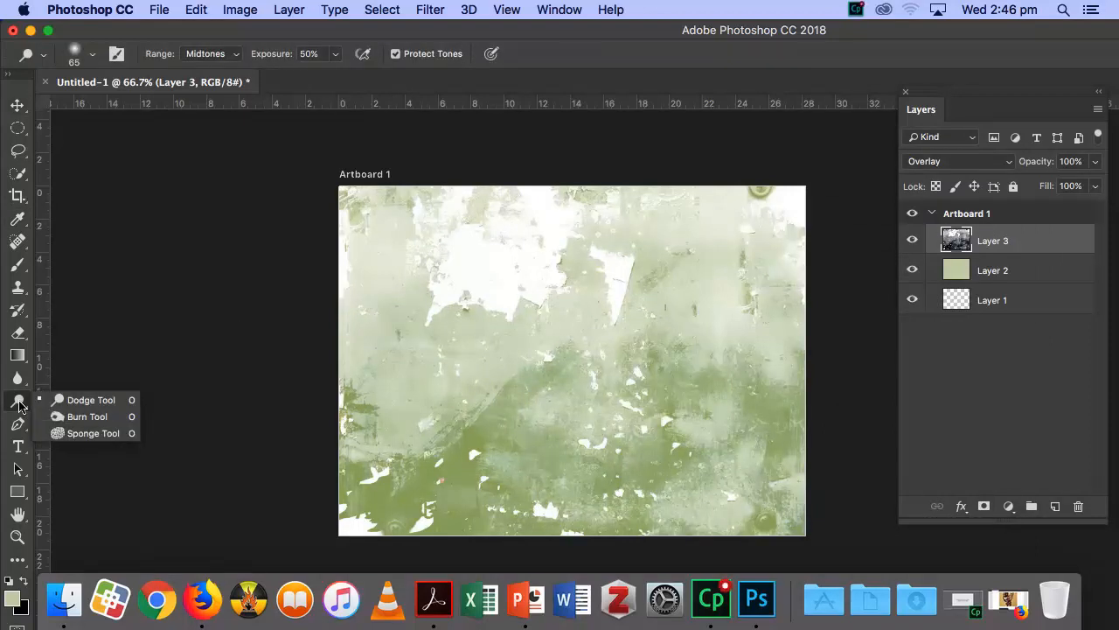
left_click(85, 400)
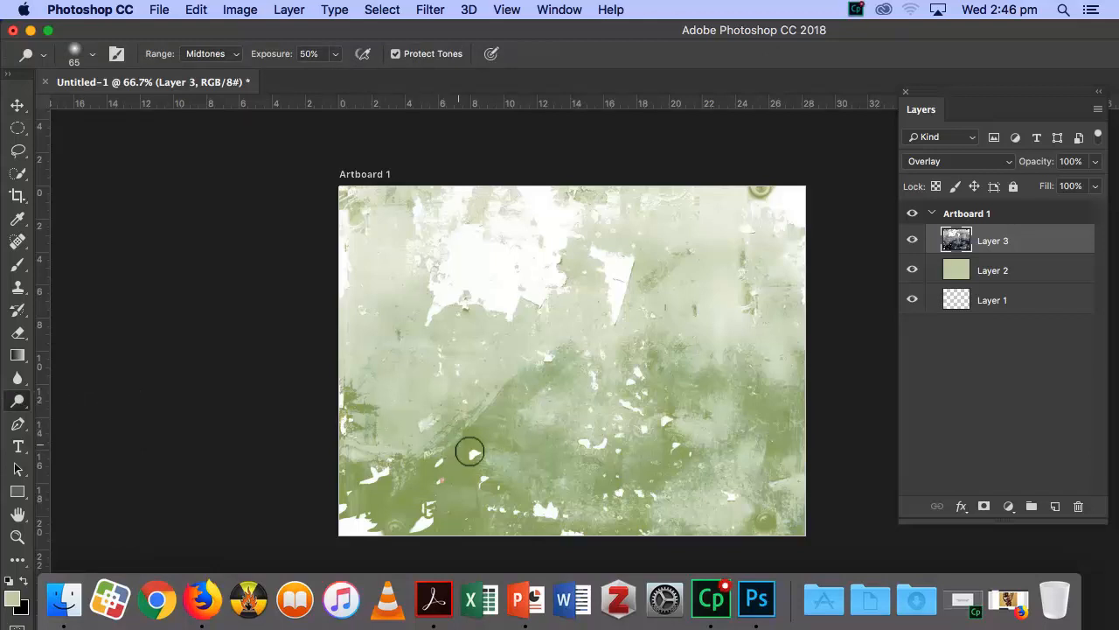
mouse_move(457, 434)
left_mouse_down()
mouse_move(435, 456)
mouse_move(457, 454)
mouse_move(465, 430)
mouse_move(448, 424)
mouse_move(456, 446)
mouse_move(446, 433)
mouse_move(490, 427)
mouse_move(472, 423)
mouse_move(427, 335)
mouse_move(484, 418)
mouse_move(457, 434)
left_mouse_up()
mouse_move(486, 387)
left_mouse_down()
mouse_move(511, 355)
mouse_move(502, 297)
mouse_move(470, 333)
mouse_move(492, 314)
mouse_move(439, 294)
mouse_move(512, 312)
mouse_move(516, 303)
mouse_move(509, 320)
mouse_move(533, 318)
mouse_move(534, 300)
mouse_move(480, 287)
mouse_move(441, 298)
left_mouse_up()
Darken patches in the left and central part of the grunge texture with the Burn tool at 50% exposure on midtones.
left_click(17, 400)
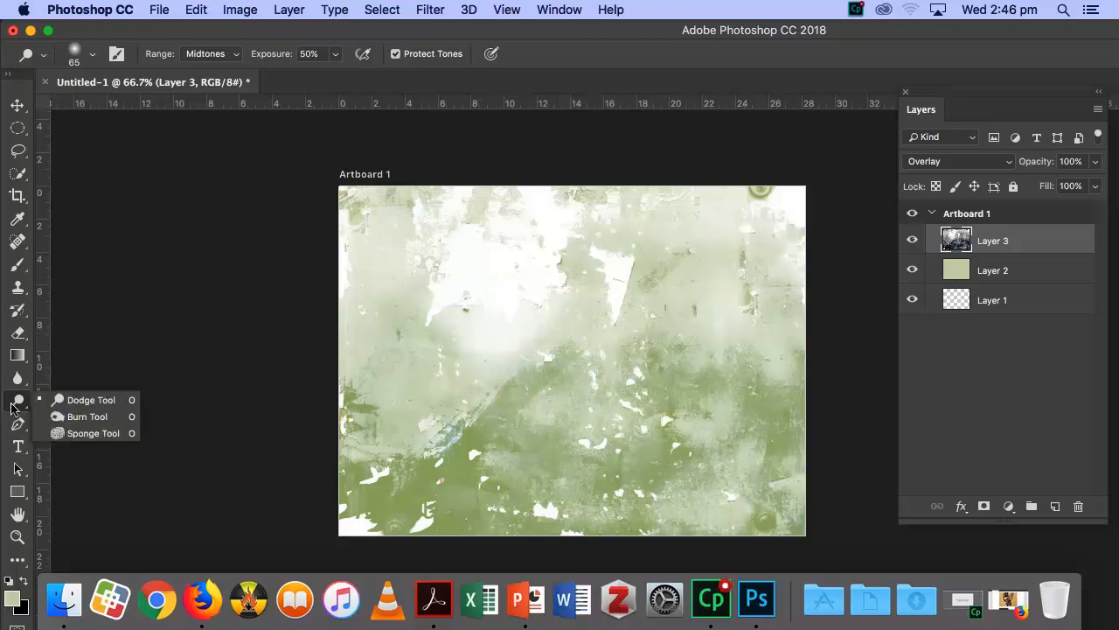
left_click(68, 415)
mouse_move(514, 395)
left_mouse_down()
mouse_move(552, 403)
mouse_move(564, 391)
mouse_move(517, 379)
mouse_move(558, 373)
mouse_move(534, 372)
mouse_move(538, 391)
mouse_move(545, 366)
mouse_move(510, 344)
mouse_move(505, 319)
mouse_move(569, 294)
mouse_move(463, 326)
mouse_move(509, 321)
mouse_move(420, 330)
mouse_move(411, 360)
mouse_move(410, 331)
mouse_move(404, 380)
mouse_move(402, 354)
mouse_move(386, 395)
mouse_move(386, 283)
mouse_move(401, 318)
left_mouse_up()
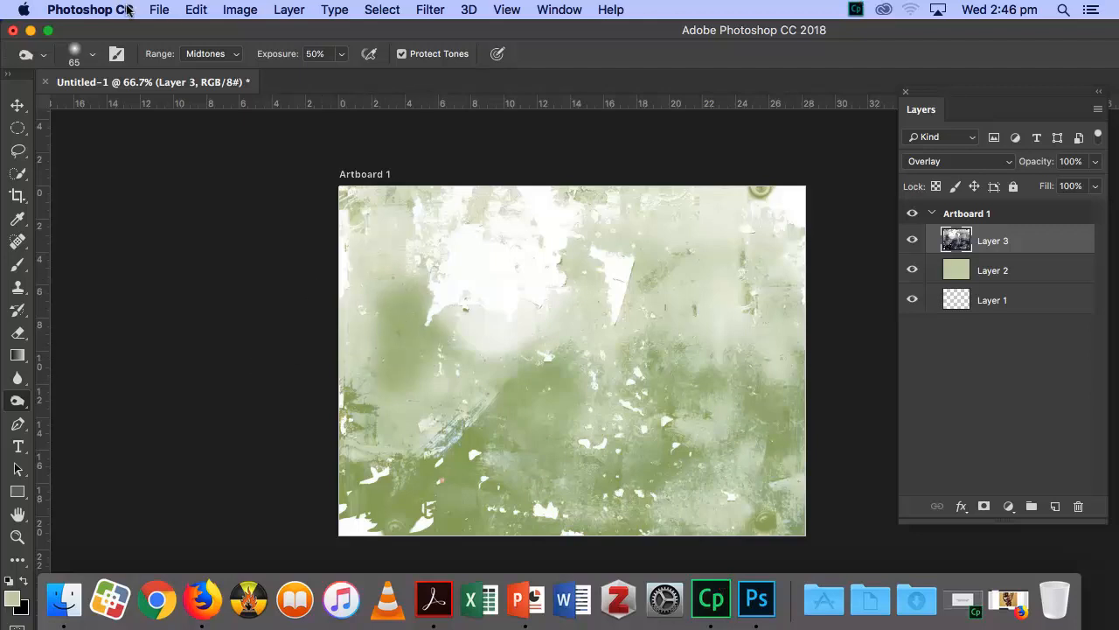
Open flakey-paint.jpg from the Red Sonja folder.
left_click(159, 10)
left_click(170, 47)
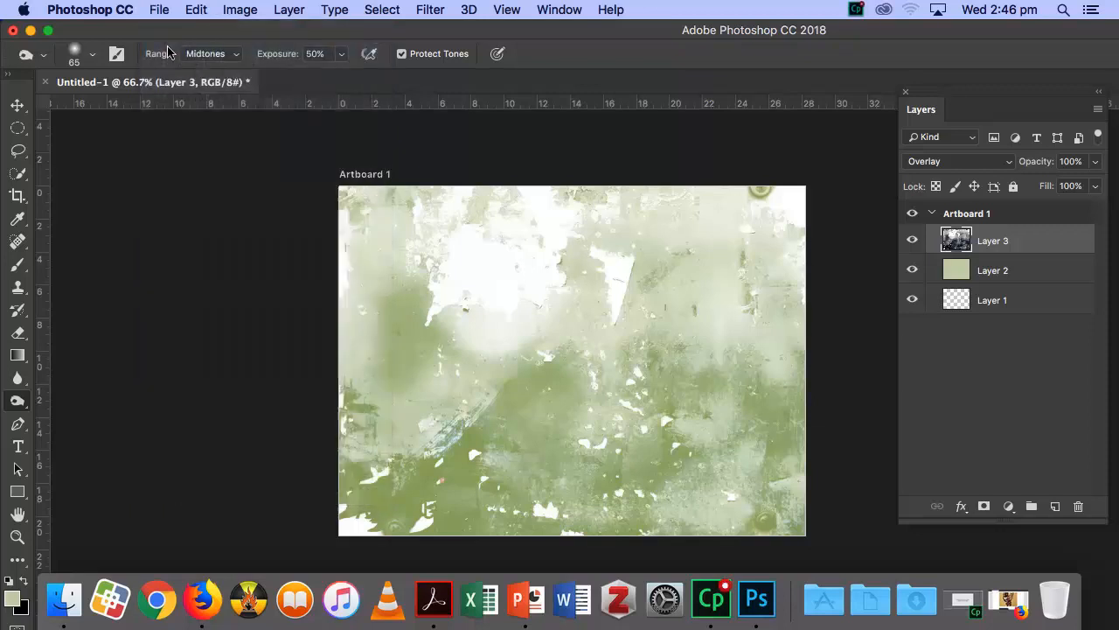
left_click(446, 119)
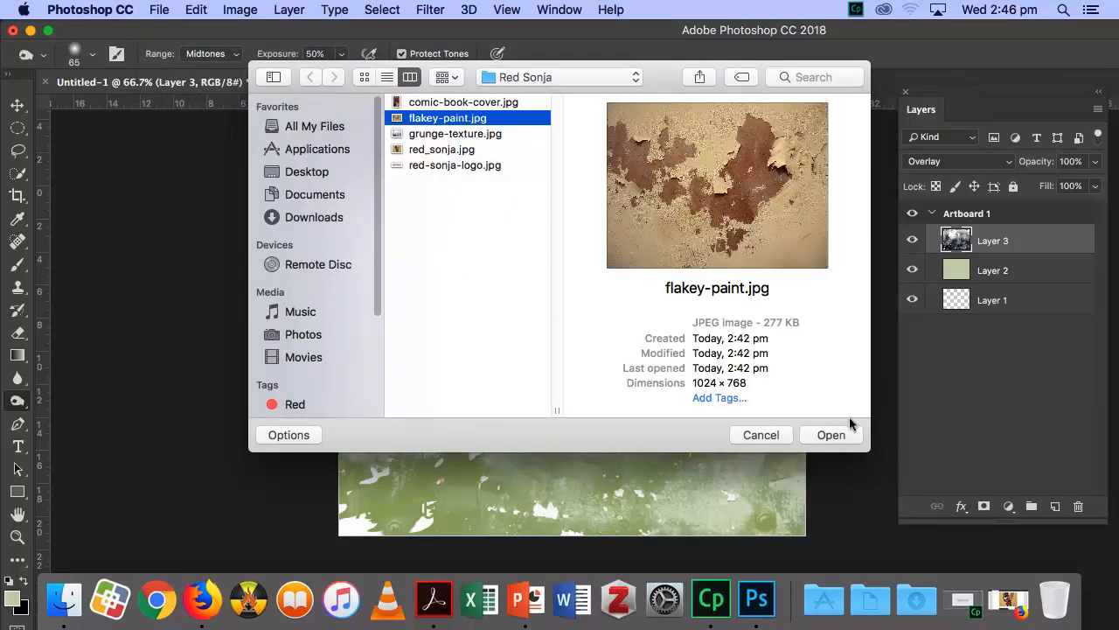
left_click(838, 440)
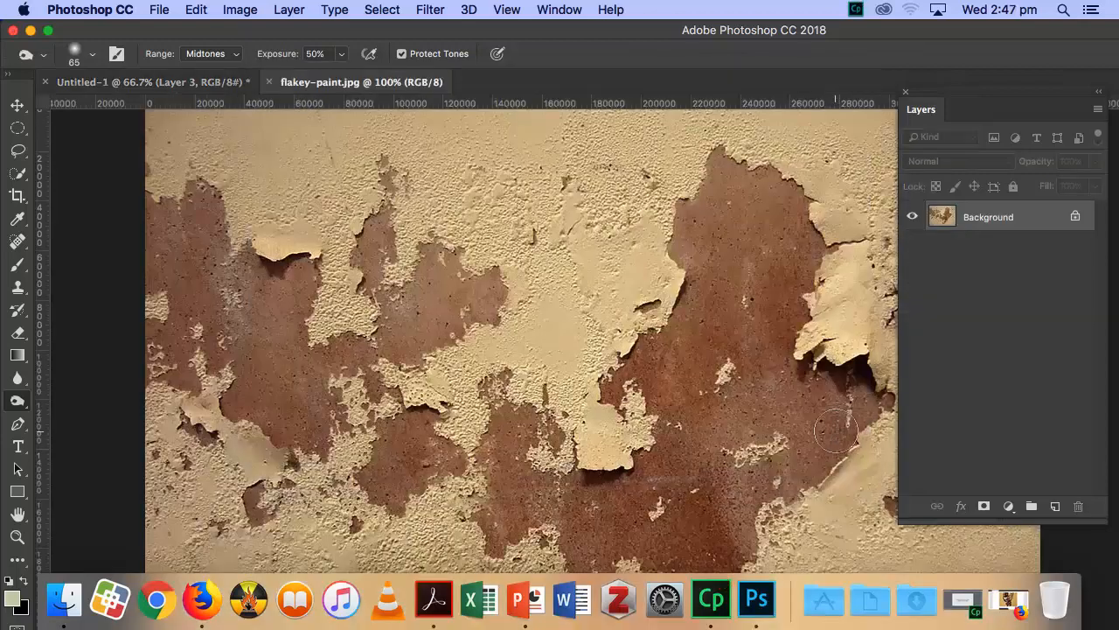
Copy the entire flaky paint image, close its file, and paste it into the slide document above the grunge texture.
key("super+a")
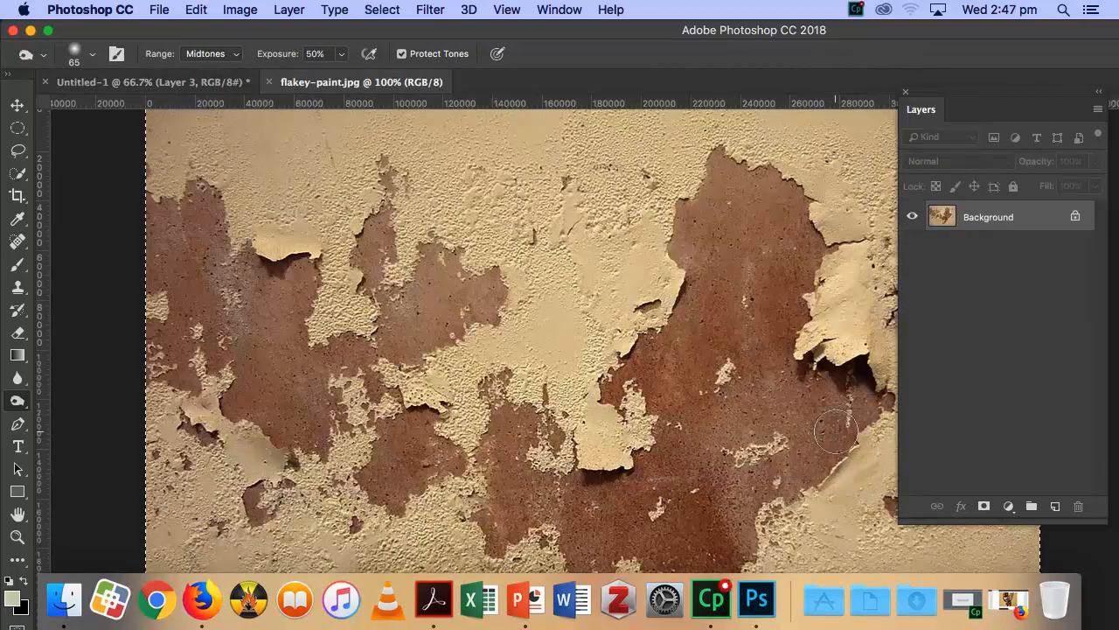
key("super+c")
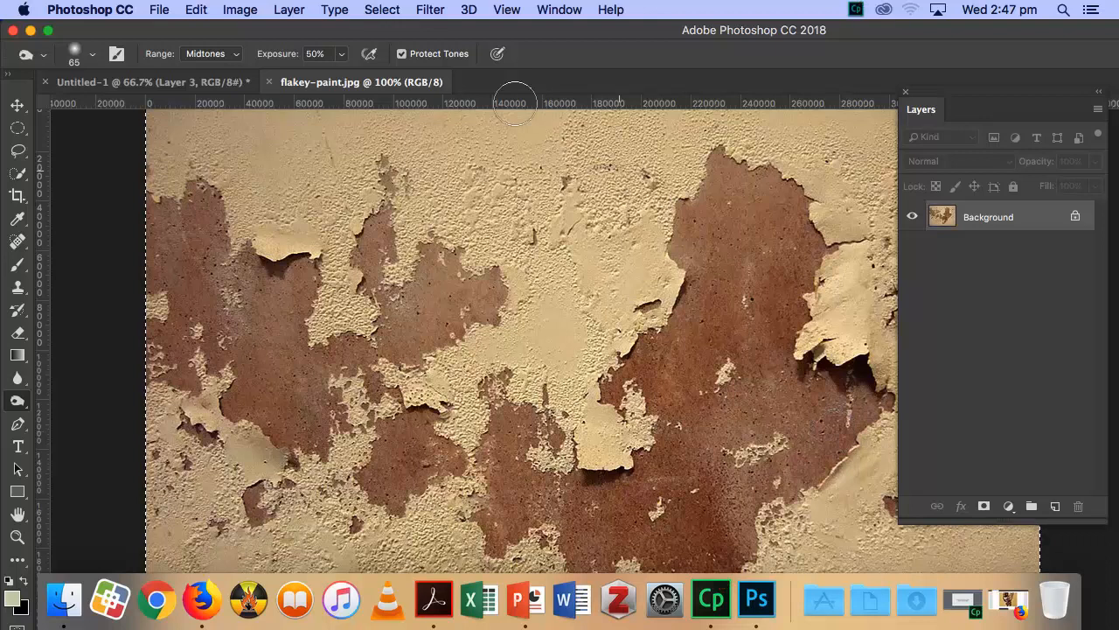
left_click(270, 82)
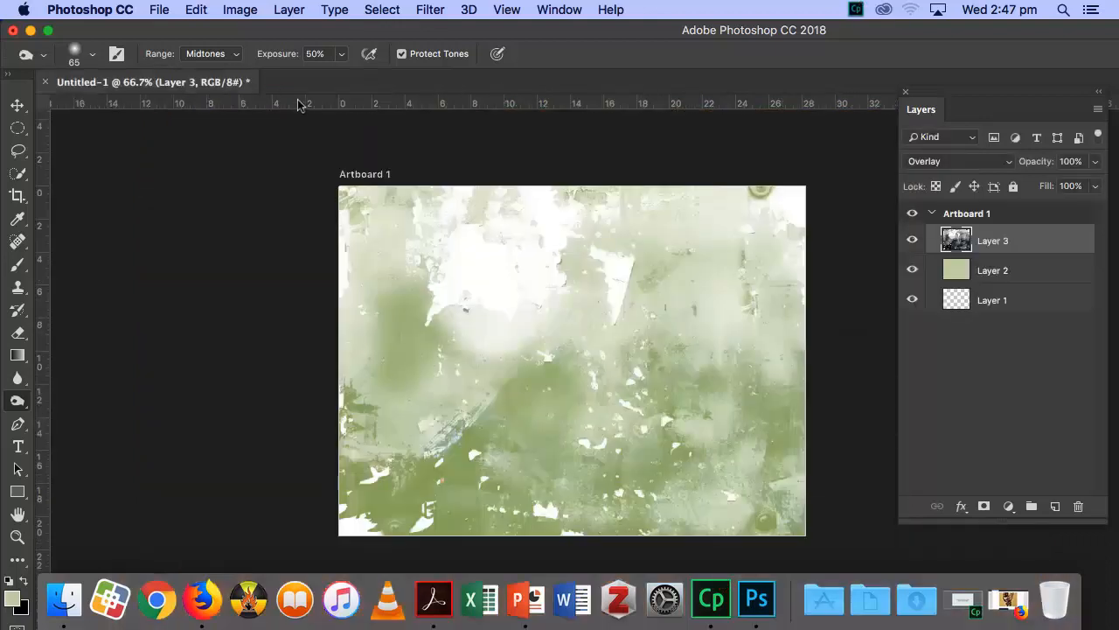
key("super+v")
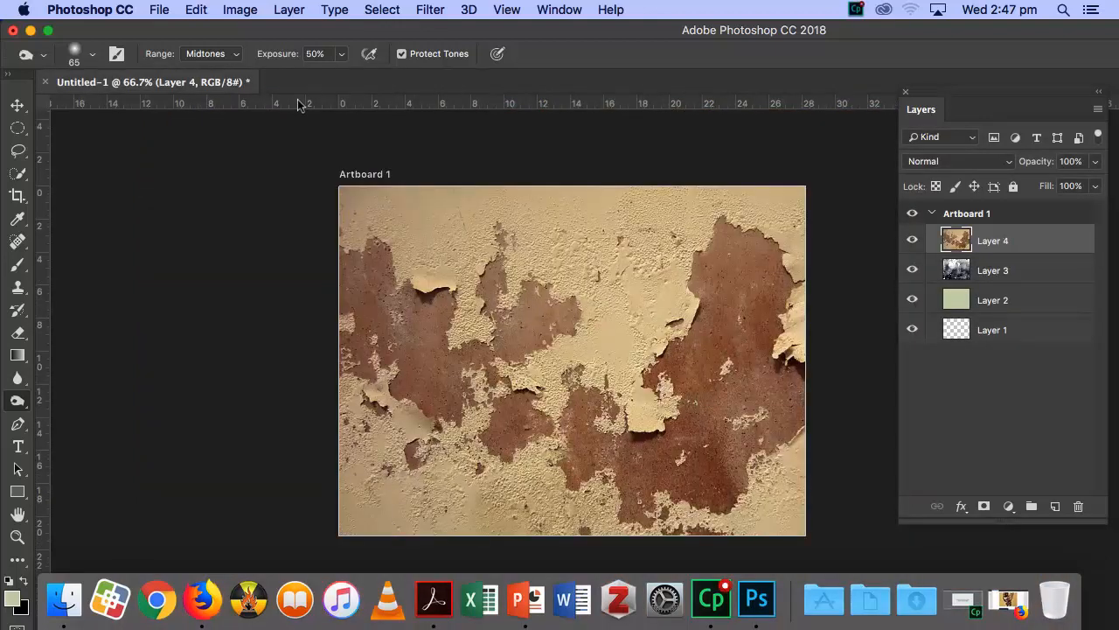
Scale the pasted flaky paint layer down and position it so that it covers the whole artboard.
key("super+t")
left_click_drag(593, 333, 509, 296)
left_click_drag(854, 148, 817, 174)
left_click_drag(388, 243, 392, 233)
key("Return")
key("o")
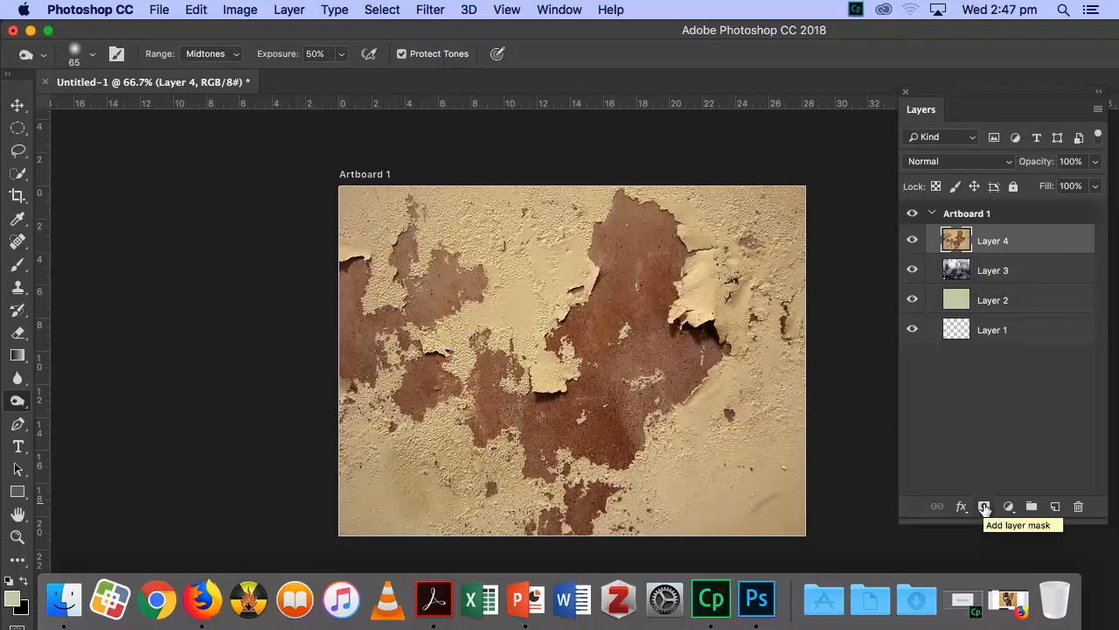
Add a black layer mask that hides the whole flaky paint layer.
left_click(984, 507)
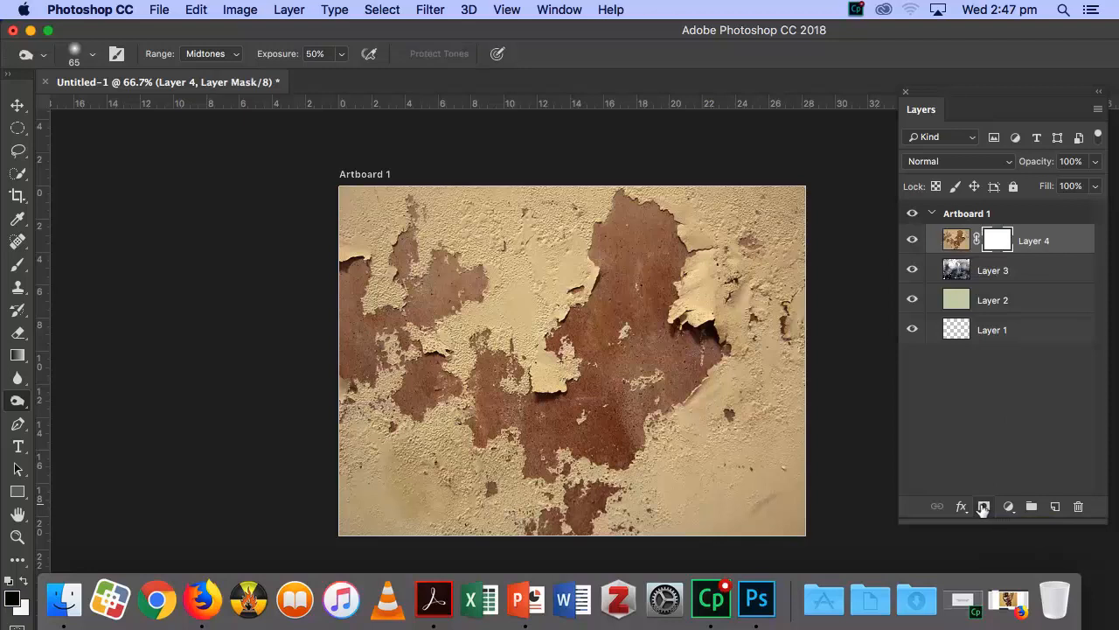
key("super+z")
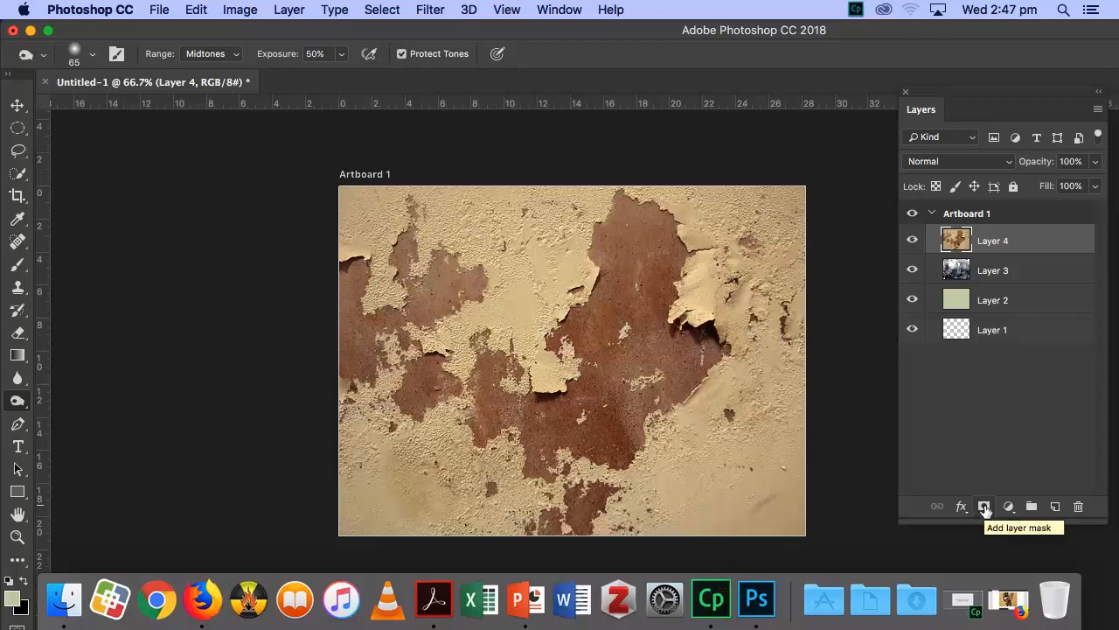
left_click(985, 509, "alt")
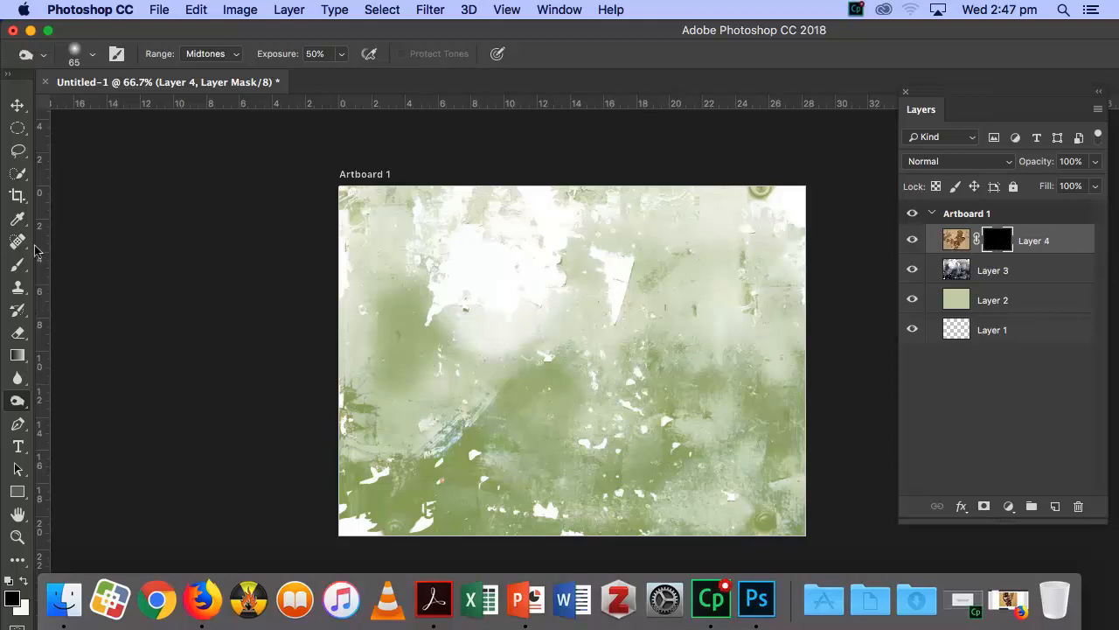
Make white the foreground colour, paint a test stroke on the flaky paint mask with the 13 px Brush, and undo the stroke.
left_click(20, 266)
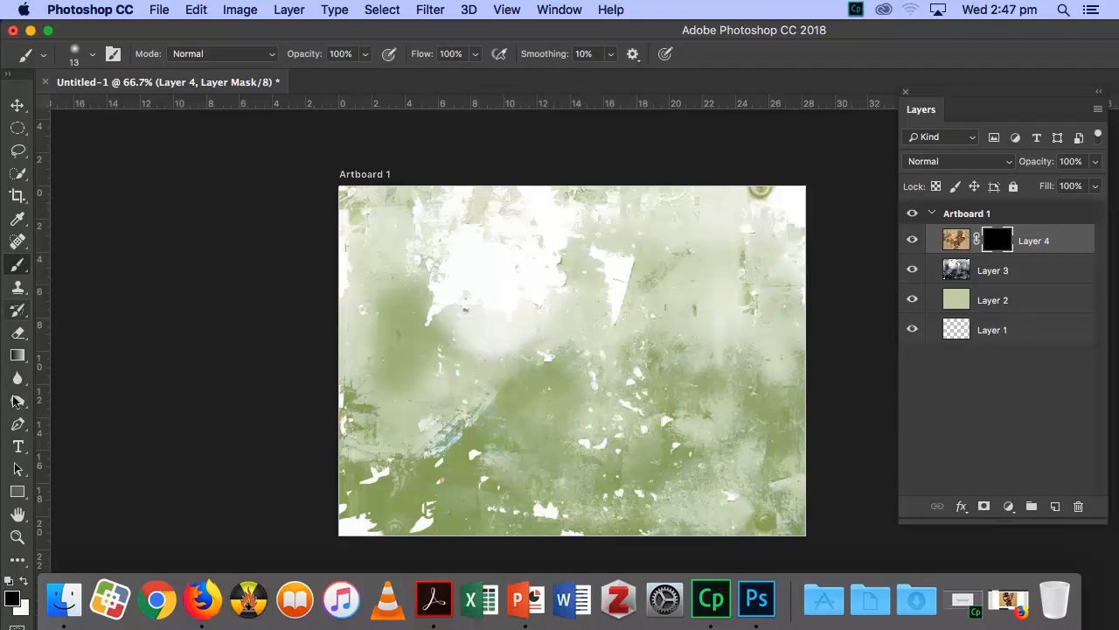
left_click(24, 582)
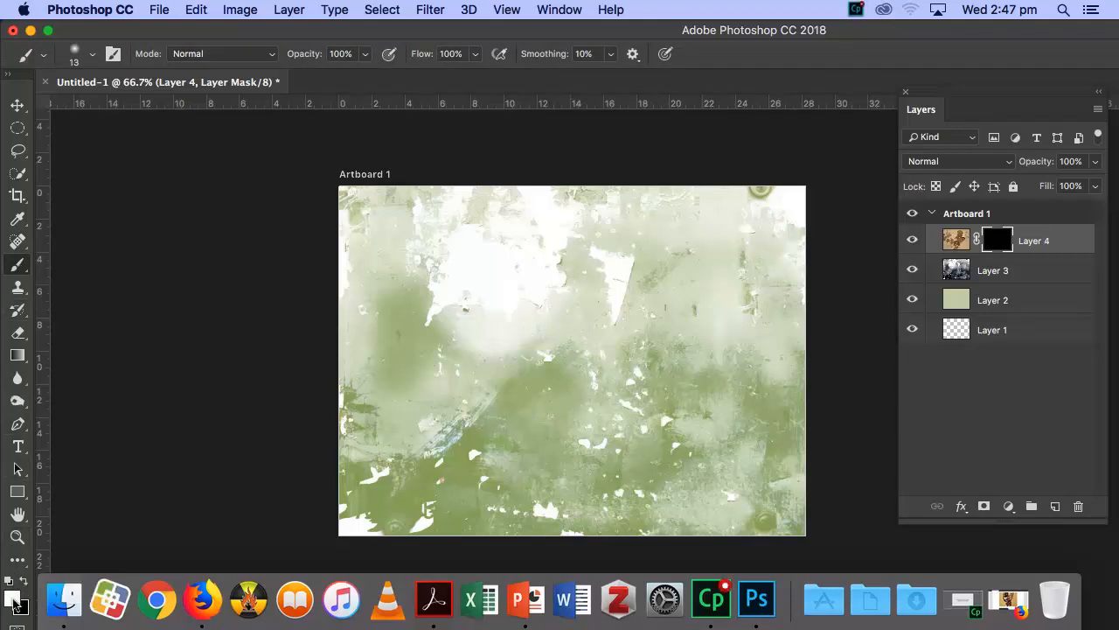
mouse_move(557, 322)
left_mouse_down()
mouse_move(580, 317)
mouse_move(573, 312)
mouse_move(588, 300)
mouse_move(584, 325)
mouse_move(613, 306)
mouse_move(590, 324)
mouse_move(603, 330)
mouse_move(571, 301)
mouse_move(541, 314)
mouse_move(560, 343)
left_mouse_up()
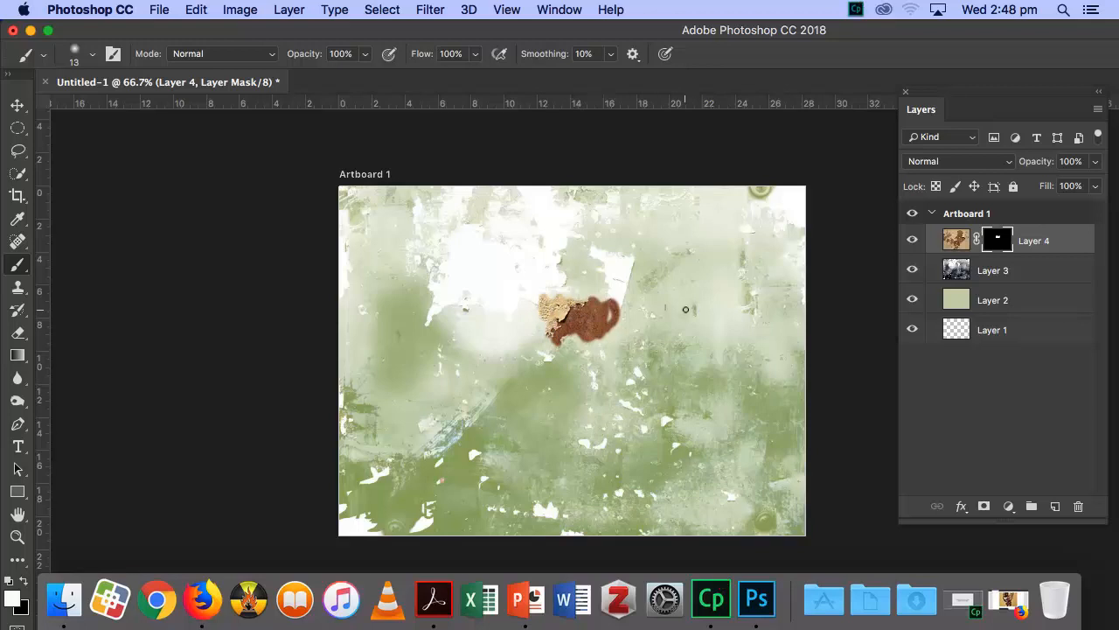
key("super+z")
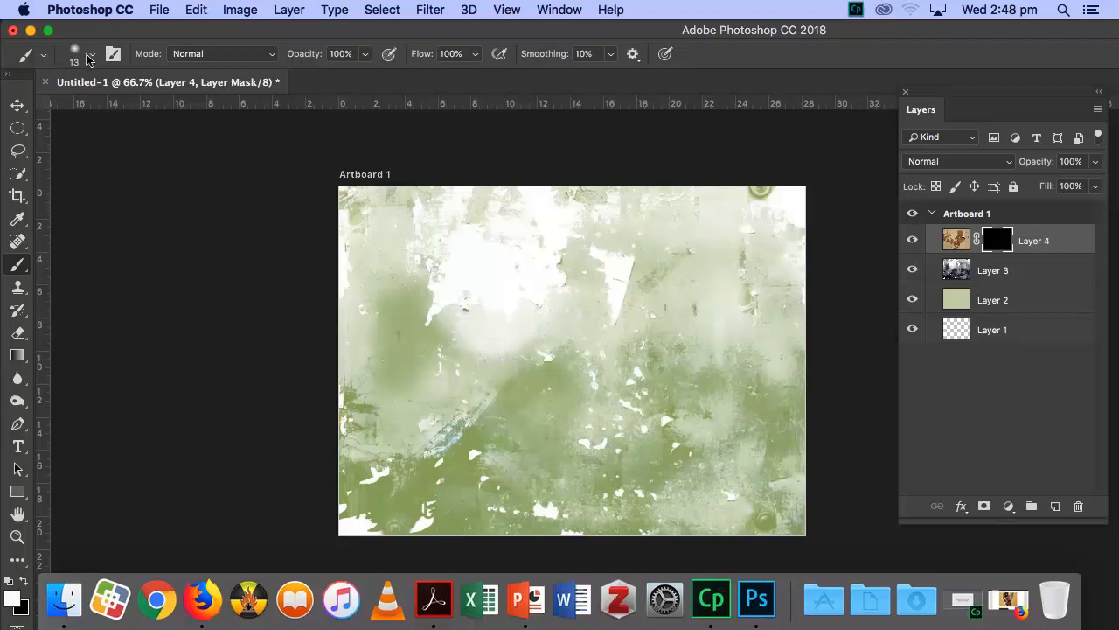
left_click(88, 56)
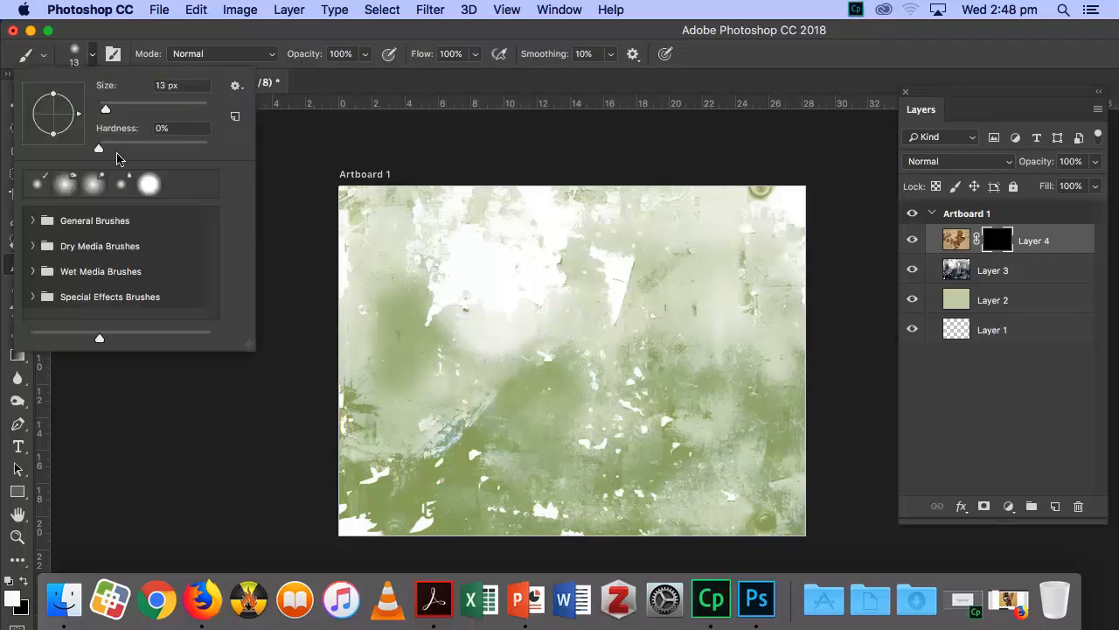
left_click(93, 186)
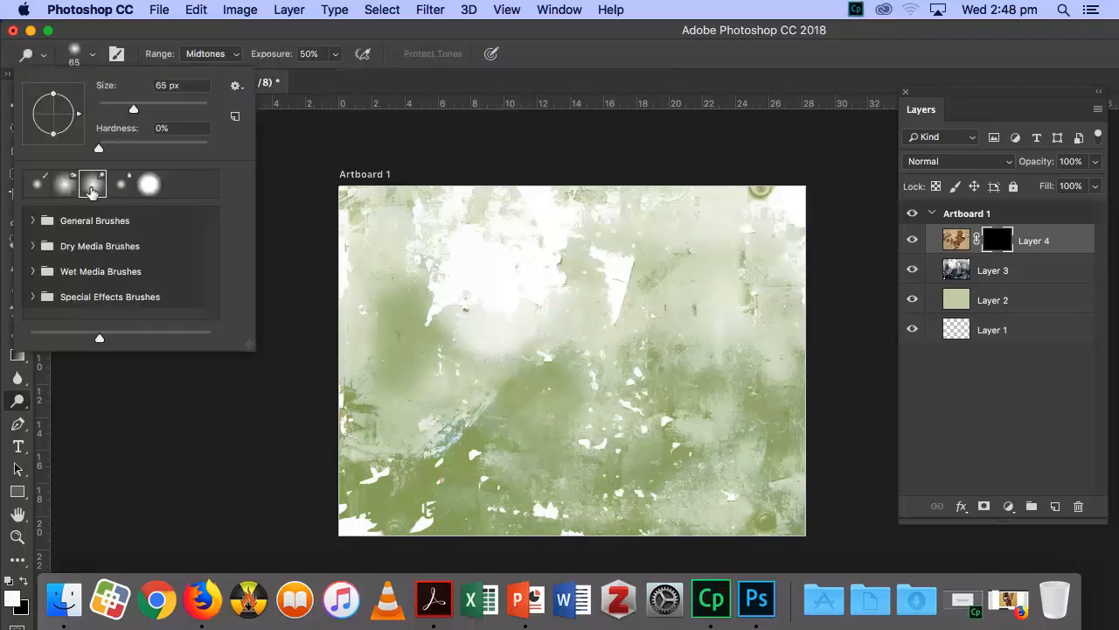
left_click(34, 221)
left_click(113, 248)
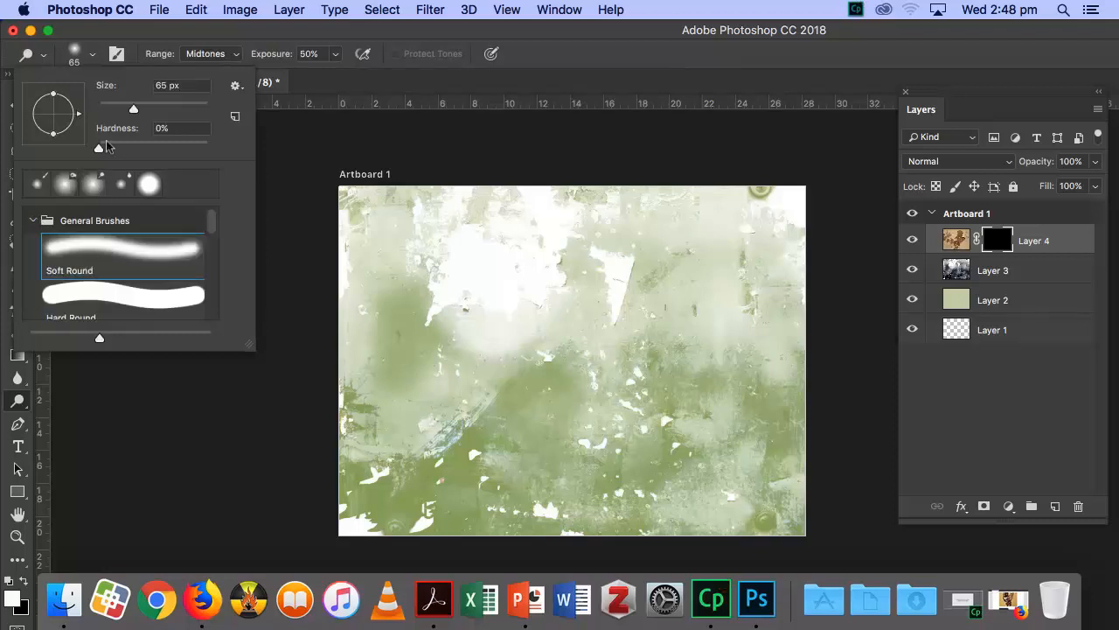
left_click(254, 37)
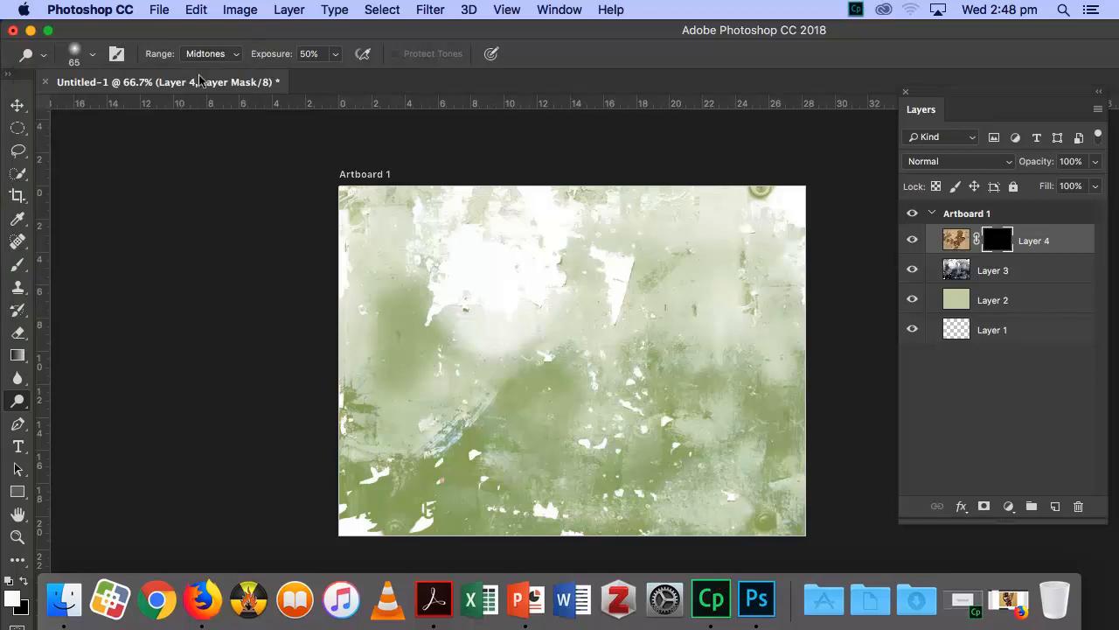
left_click(92, 56)
left_click_drag(153, 111, 167, 111)
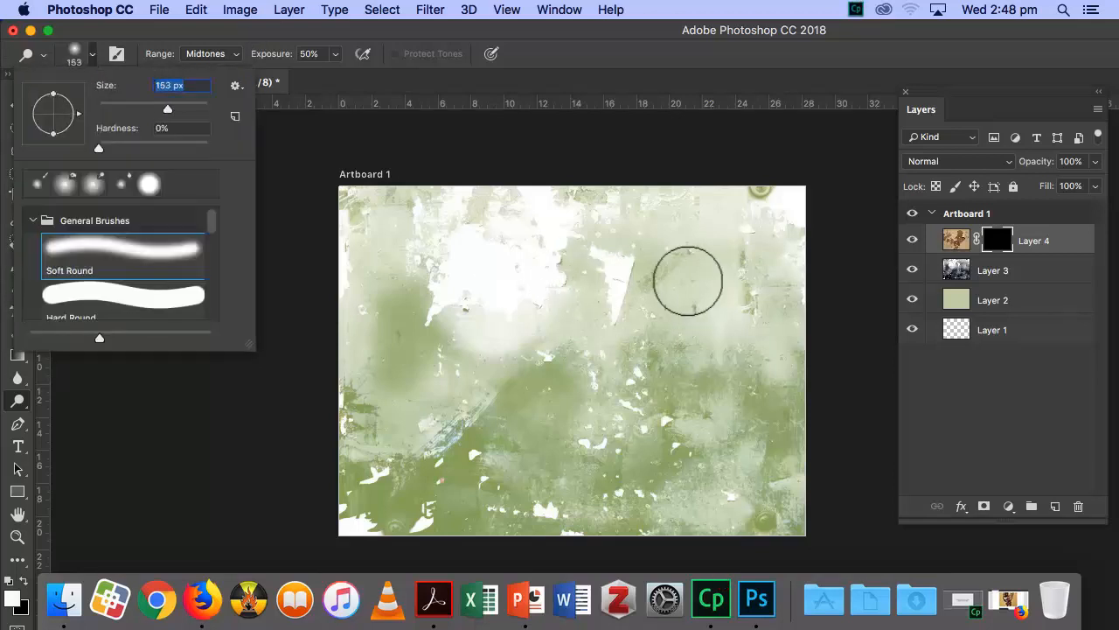
left_click(327, 37)
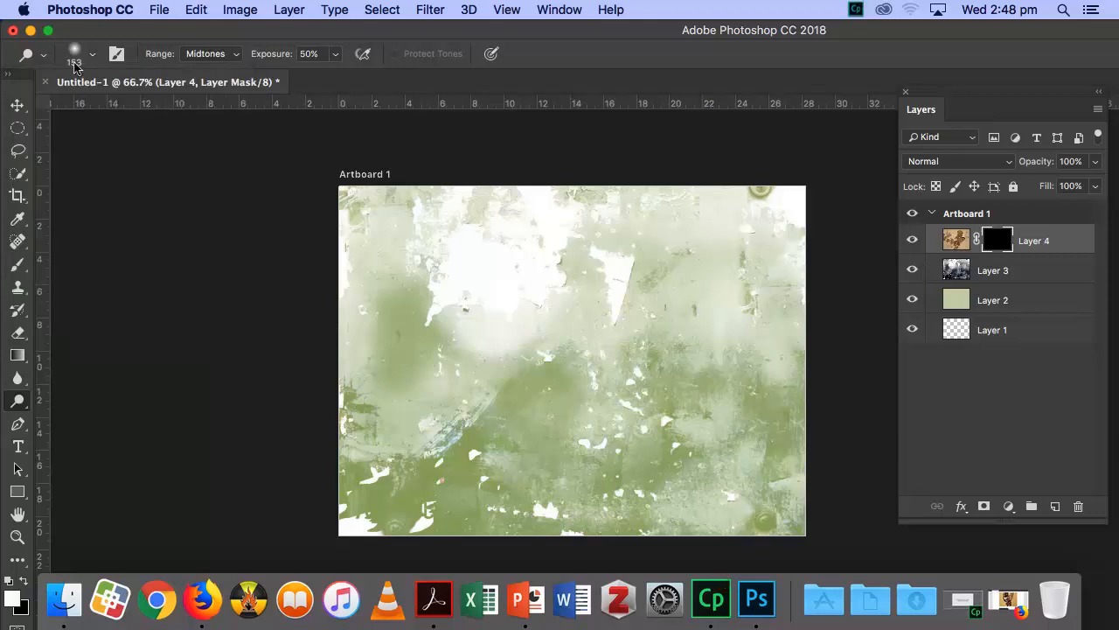
Set the Brush tool to a size of 76 px and an opacity of 17%.
left_click(20, 265)
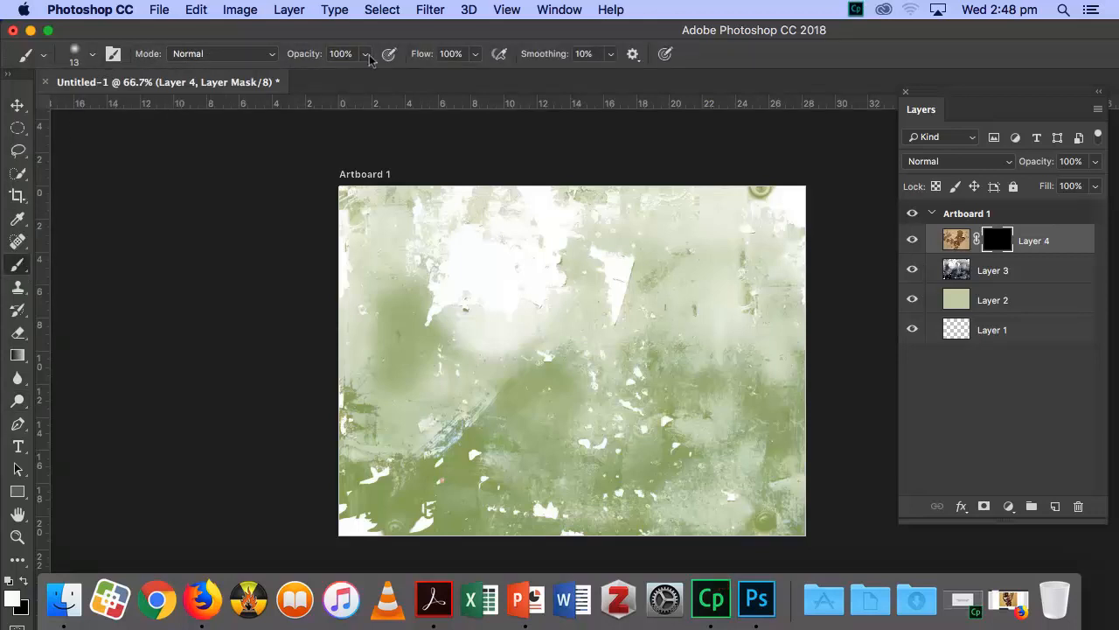
left_click(92, 54)
left_click_drag(133, 103, 140, 105)
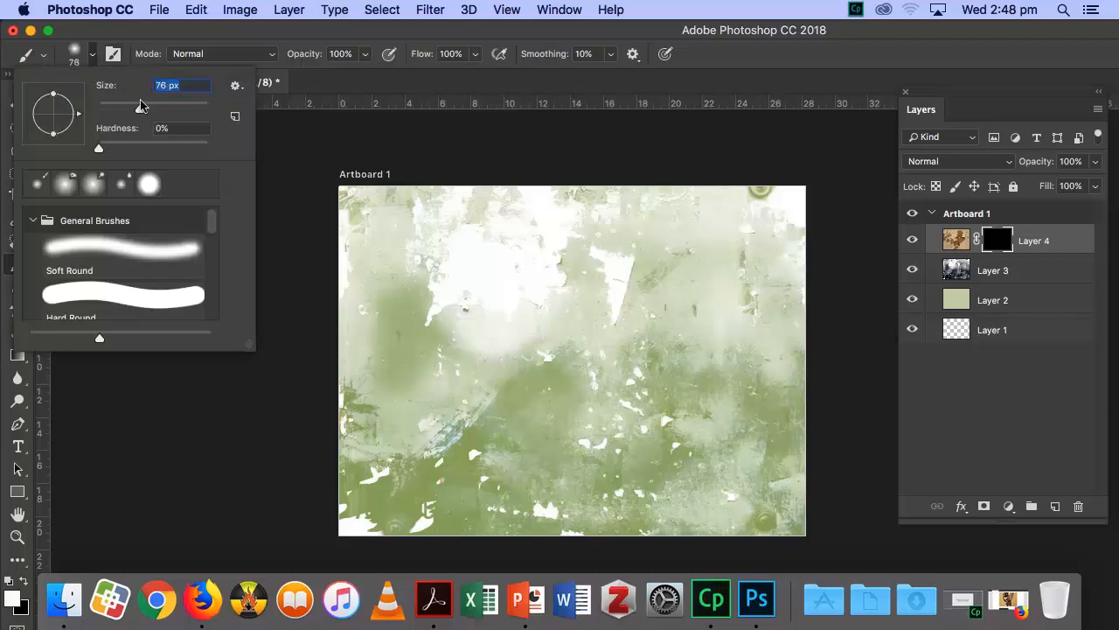
left_click(364, 54)
left_click(364, 54)
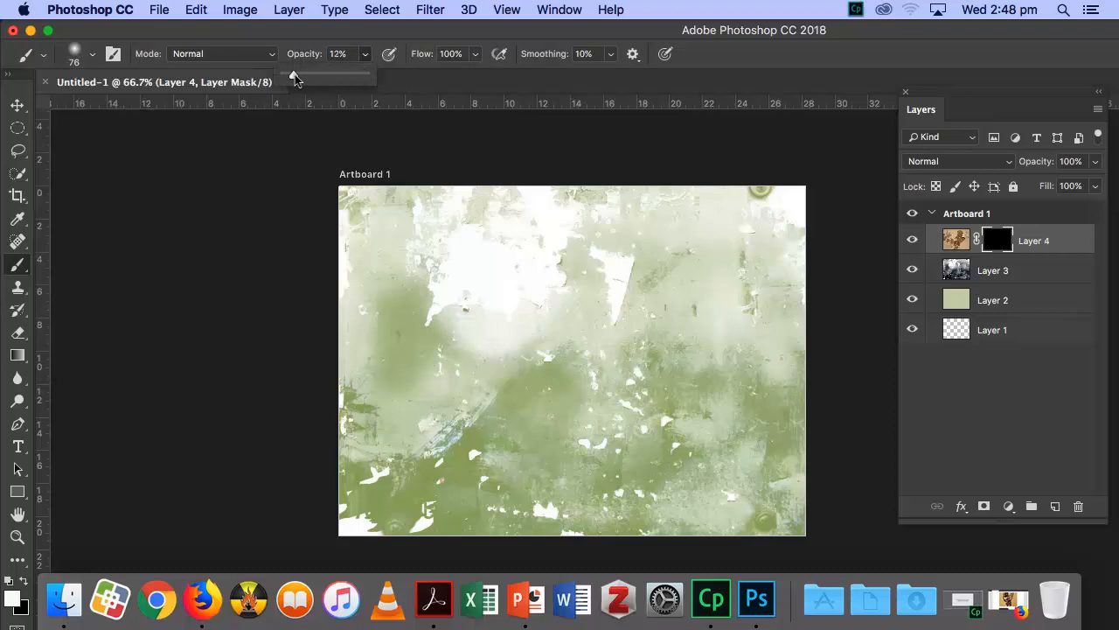
left_click_drag(302, 78, 299, 78)
Paint on the layer mask to reveal the flaky paint softly across the artboard's upper half, using black to fade overly strong patches.
mouse_move(560, 276)
left_mouse_down()
mouse_move(598, 275)
mouse_move(586, 270)
mouse_move(583, 286)
mouse_move(590, 330)
mouse_move(629, 281)
mouse_move(570, 326)
mouse_move(580, 279)
mouse_move(562, 319)
mouse_move(579, 277)
mouse_move(578, 294)
mouse_move(533, 328)
mouse_move(529, 348)
mouse_move(527, 322)
mouse_move(493, 349)
mouse_move(502, 281)
mouse_move(464, 313)
mouse_move(484, 329)
mouse_move(490, 322)
mouse_move(435, 315)
mouse_move(452, 336)
mouse_move(485, 340)
mouse_move(487, 322)
mouse_move(439, 266)
mouse_move(430, 297)
mouse_move(459, 308)
mouse_move(463, 346)
mouse_move(524, 346)
mouse_move(491, 372)
mouse_move(571, 358)
mouse_move(527, 376)
mouse_move(633, 283)
mouse_move(579, 312)
mouse_move(652, 233)
mouse_move(610, 302)
mouse_move(626, 301)
mouse_move(631, 219)
mouse_move(620, 227)
mouse_move(618, 205)
mouse_move(597, 250)
mouse_move(630, 252)
mouse_move(637, 187)
mouse_move(657, 181)
mouse_move(600, 267)
mouse_move(612, 233)
mouse_move(628, 232)
mouse_move(633, 269)
mouse_move(673, 272)
mouse_move(613, 258)
mouse_move(639, 241)
mouse_move(589, 181)
mouse_move(637, 222)
mouse_move(525, 210)
mouse_move(553, 184)
mouse_move(614, 175)
mouse_move(636, 209)
mouse_move(561, 202)
mouse_move(669, 238)
mouse_move(650, 286)
mouse_move(677, 267)
mouse_move(676, 290)
mouse_move(660, 362)
mouse_move(597, 394)
mouse_move(639, 352)
mouse_move(663, 303)
mouse_move(642, 387)
mouse_move(720, 320)
mouse_move(662, 309)
mouse_move(631, 349)
mouse_move(642, 358)
mouse_move(691, 330)
mouse_move(683, 357)
mouse_move(751, 318)
mouse_move(594, 358)
mouse_move(517, 312)
mouse_move(447, 324)
mouse_move(449, 257)
mouse_move(396, 269)
mouse_move(397, 258)
mouse_move(478, 220)
mouse_move(429, 322)
mouse_move(455, 237)
mouse_move(462, 290)
mouse_move(498, 226)
mouse_move(380, 212)
mouse_move(405, 210)
mouse_move(436, 327)
mouse_move(417, 303)
mouse_move(414, 329)
mouse_move(417, 283)
mouse_move(455, 305)
mouse_move(382, 264)
left_mouse_up()
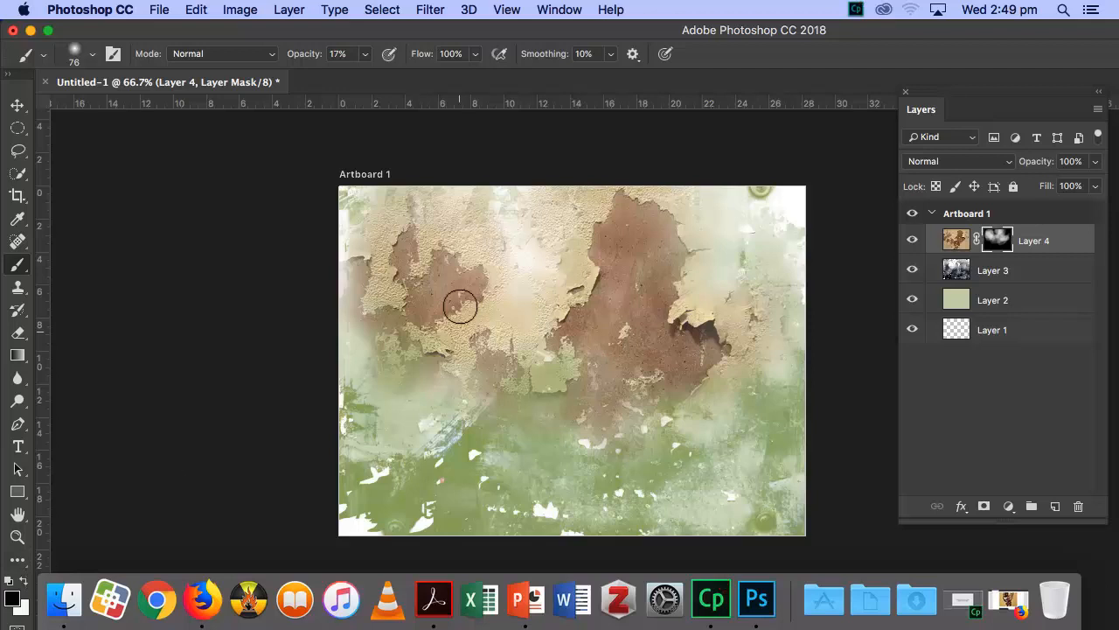
mouse_move(423, 303)
left_mouse_down()
mouse_move(437, 239)
mouse_move(401, 329)
mouse_move(442, 365)
mouse_move(432, 327)
mouse_move(442, 303)
left_mouse_up()
mouse_move(598, 356)
left_mouse_down()
mouse_move(570, 379)
mouse_move(611, 358)
mouse_move(530, 361)
left_mouse_up()
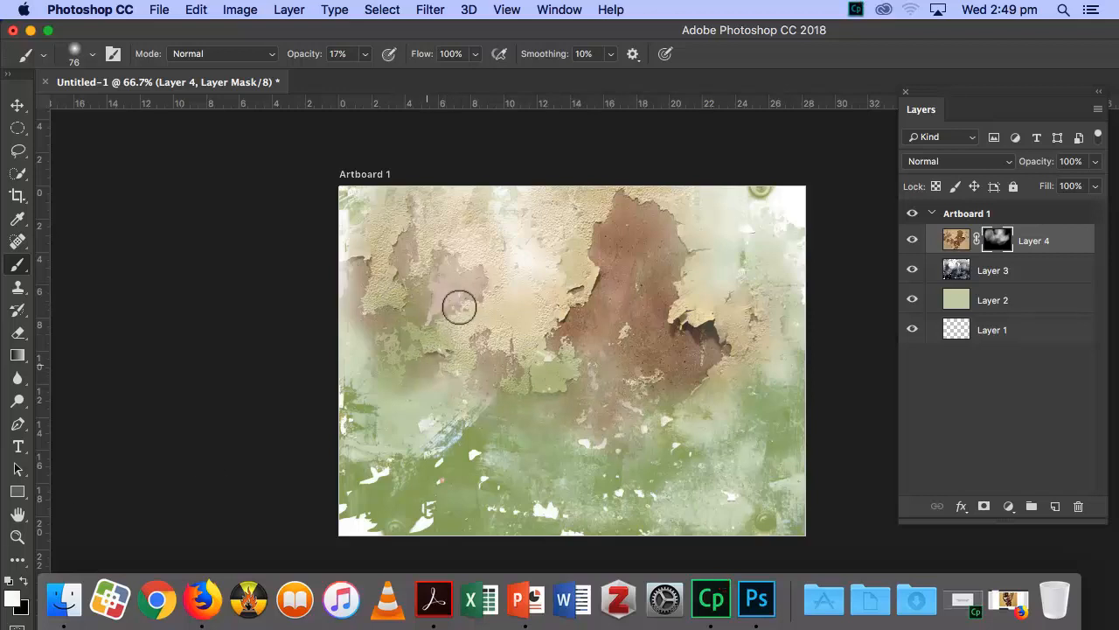
scroll(448, 289, "left", 3)
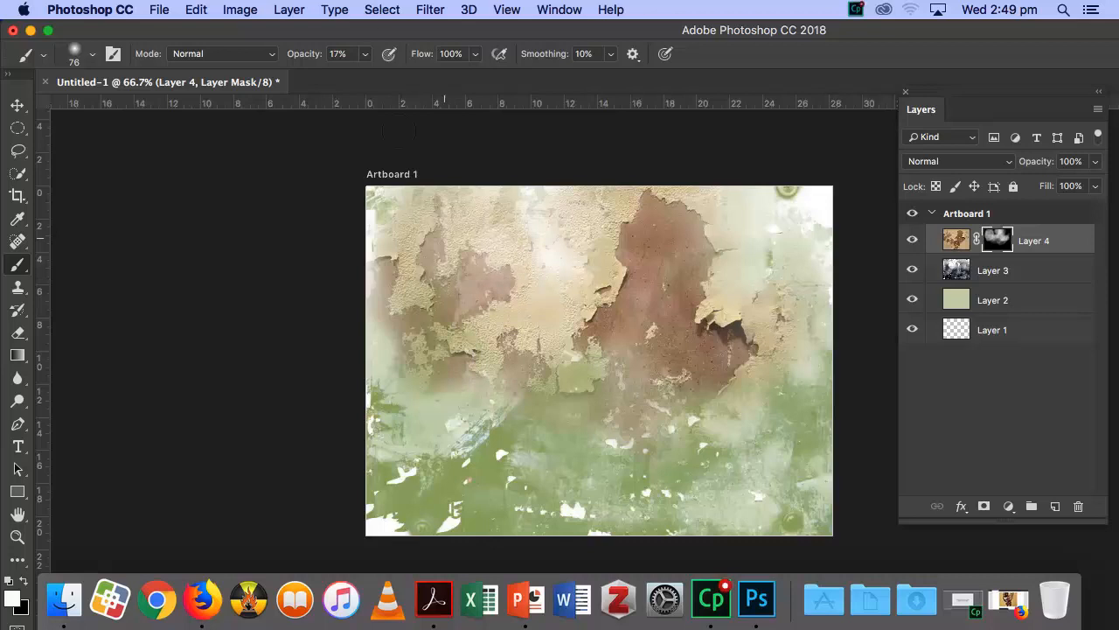
Raise the Brush opacity to 55% and paint on the layer mask to reveal the flaky paint more strongly across the artboard's centre.
left_click(366, 54)
left_click_drag(388, 79, 396, 80)
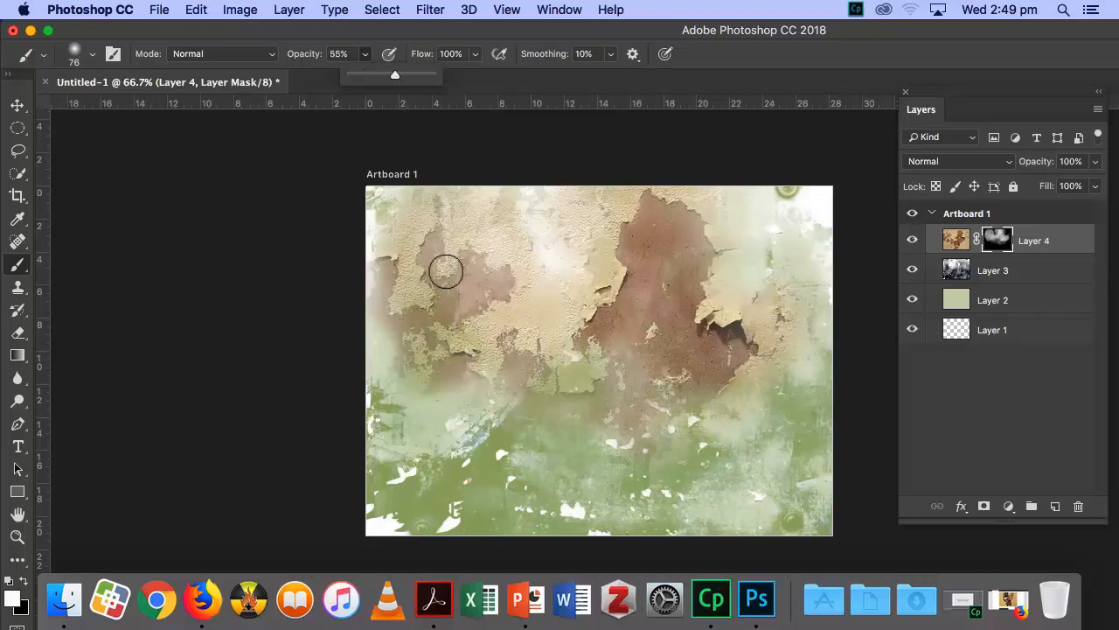
mouse_move(516, 221)
left_mouse_down()
mouse_move(479, 207)
mouse_move(498, 176)
mouse_move(552, 212)
mouse_move(536, 245)
mouse_move(501, 256)
mouse_move(559, 233)
mouse_move(547, 280)
mouse_move(623, 253)
mouse_move(545, 294)
mouse_move(515, 338)
mouse_move(528, 378)
mouse_move(519, 463)
mouse_move(522, 379)
mouse_move(476, 411)
mouse_move(538, 457)
mouse_move(528, 448)
mouse_move(566, 429)
mouse_move(577, 451)
mouse_move(560, 416)
mouse_move(625, 350)
mouse_move(611, 355)
mouse_move(598, 290)
left_mouse_up()
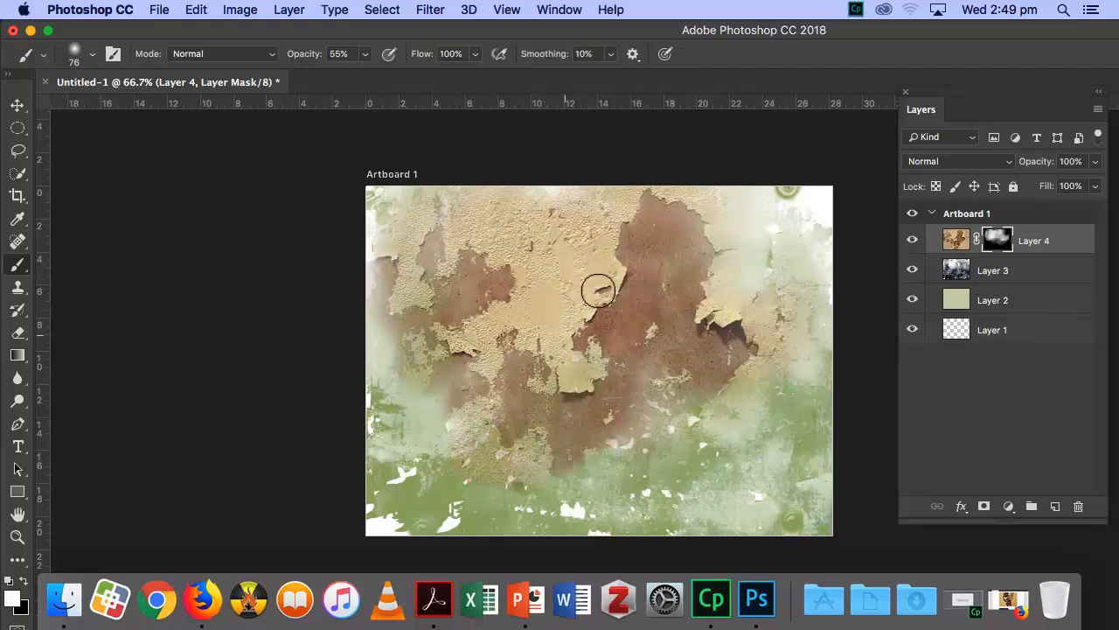
mouse_move(691, 341)
left_mouse_down()
mouse_move(698, 262)
mouse_move(689, 353)
left_mouse_up()
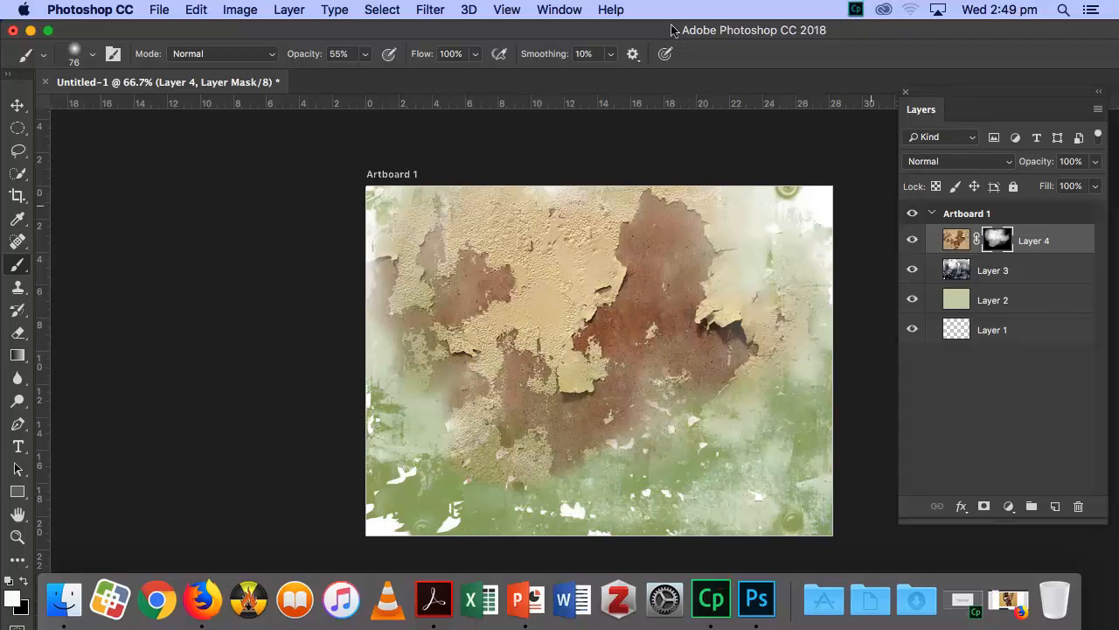
Open red_sonja.jpg from the Red Sonja folder.
left_click(165, 10)
left_click(158, 11)
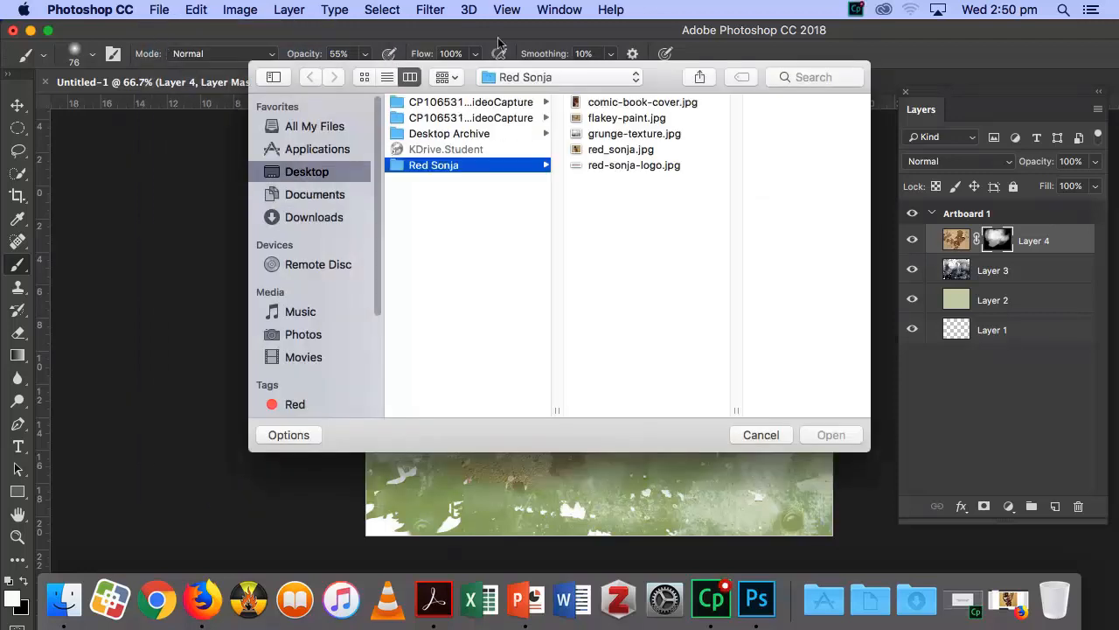
left_click(630, 166)
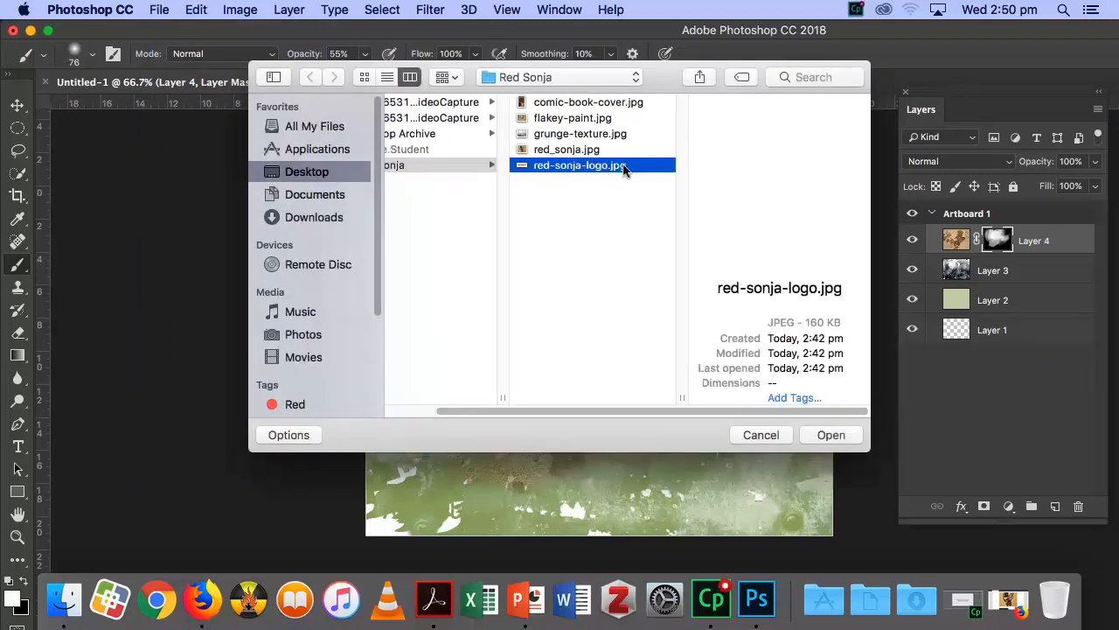
left_click(580, 149)
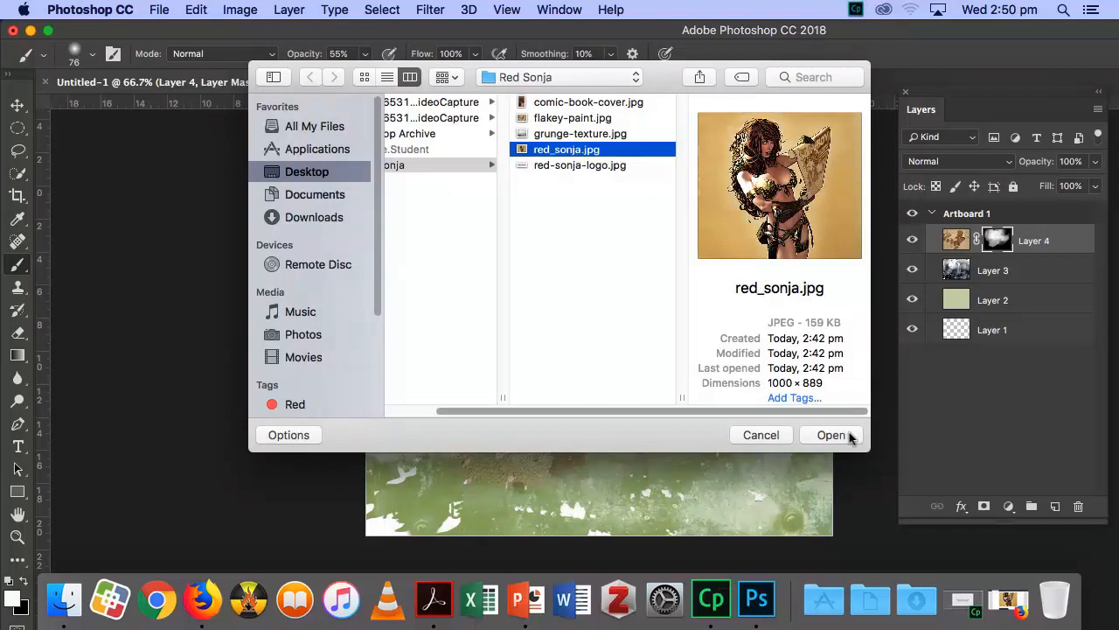
left_click(848, 434)
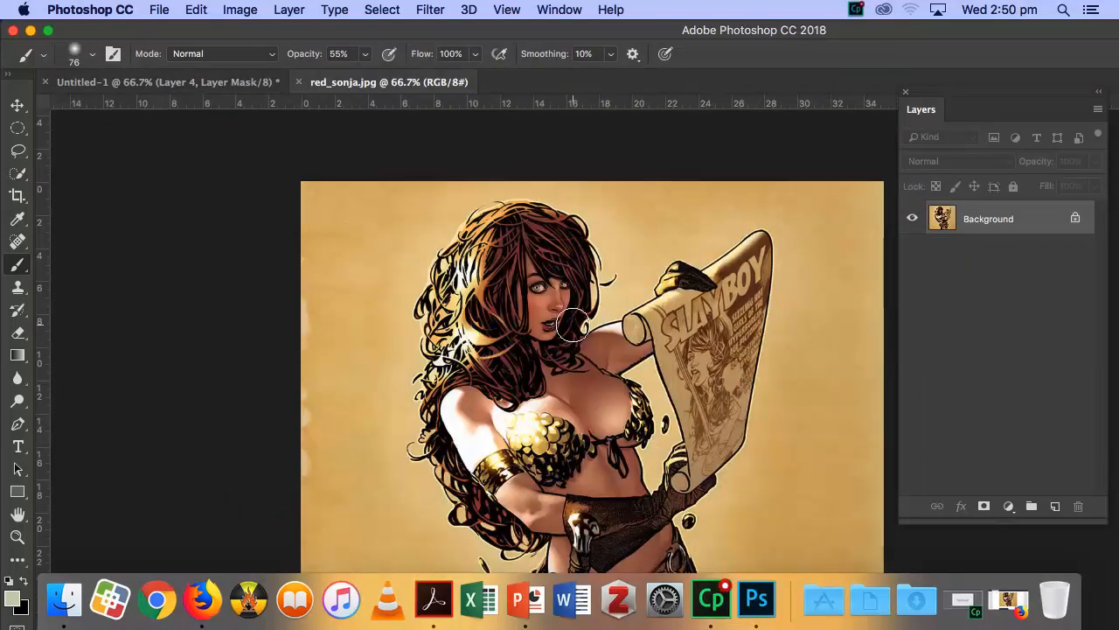
Copy the entire Red Sonja image, close its file, and paste the image as a new layer in the slide document.
key("super+a")
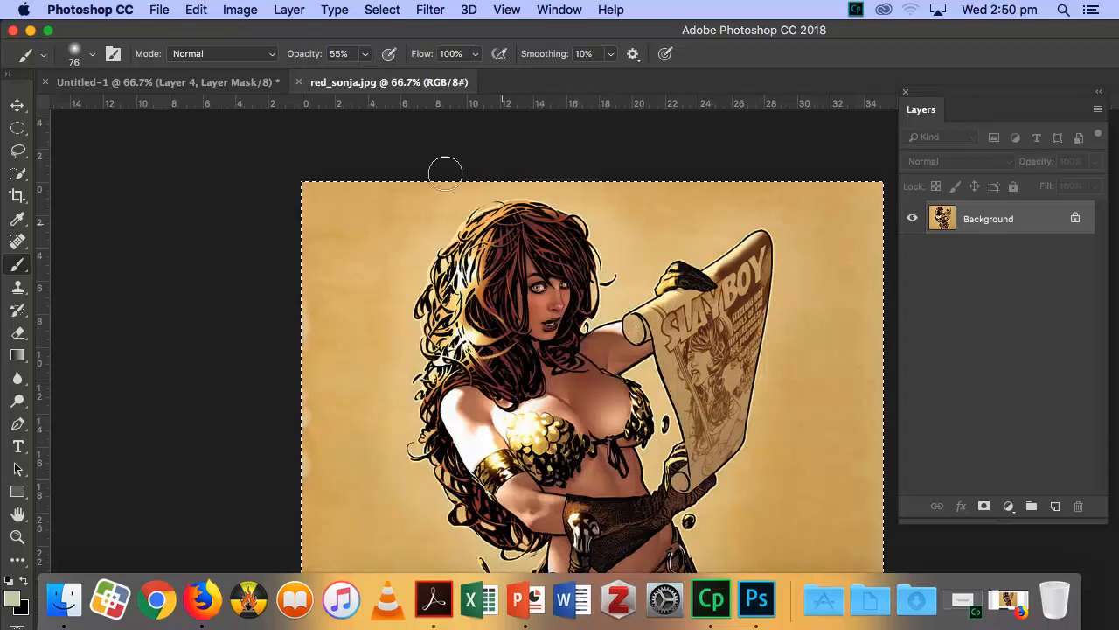
left_click(299, 83)
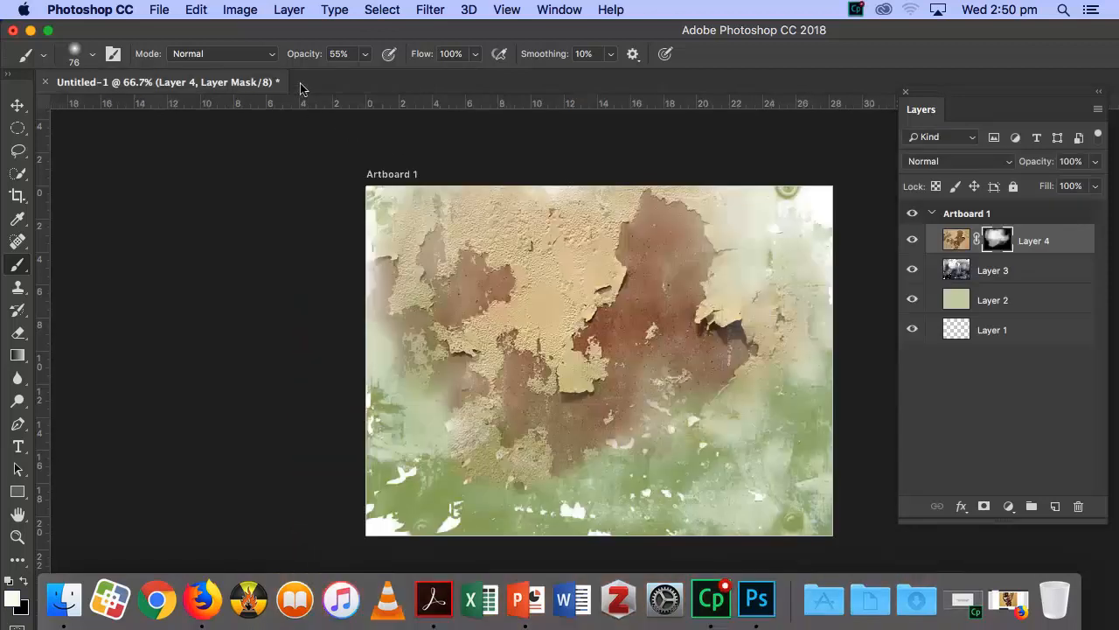
key("super+v")
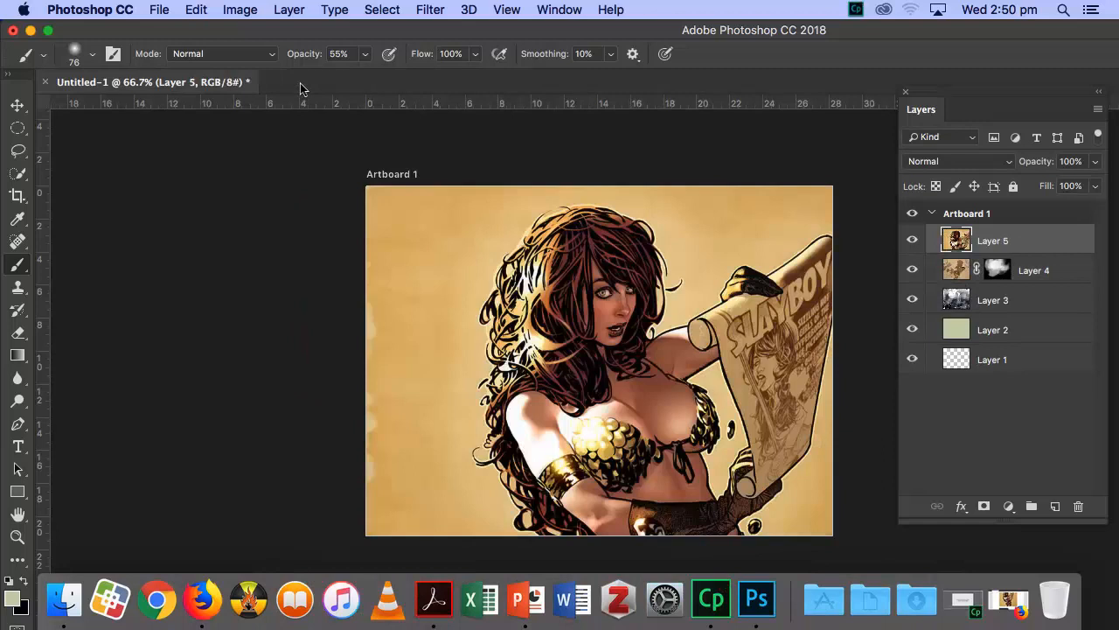
Scale the pasted Red Sonja layer to about 69% and place the figure along the artboard's left side.
key("super+t")
left_click_drag(378, 192, 523, 350)
left_click_drag(620, 403, 525, 357)
left_click_drag(610, 467, 503, 364)
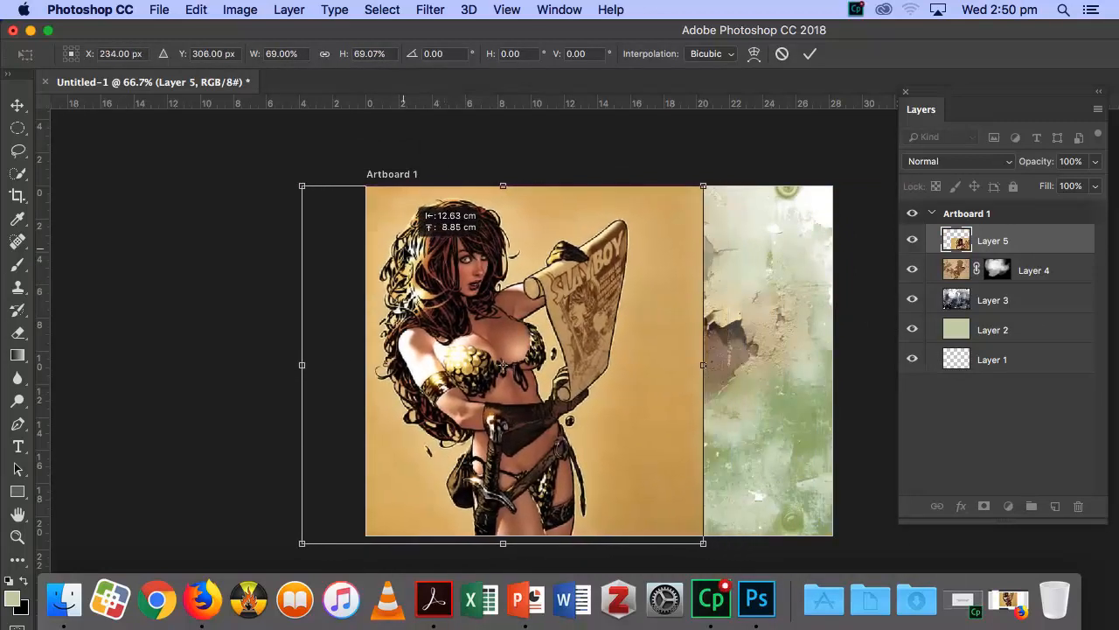
left_click_drag(403, 248, 404, 249)
key("Return")
Select the Red Sonja figure with her hair, body and scroll using the Quick Selection tool.
key("b")
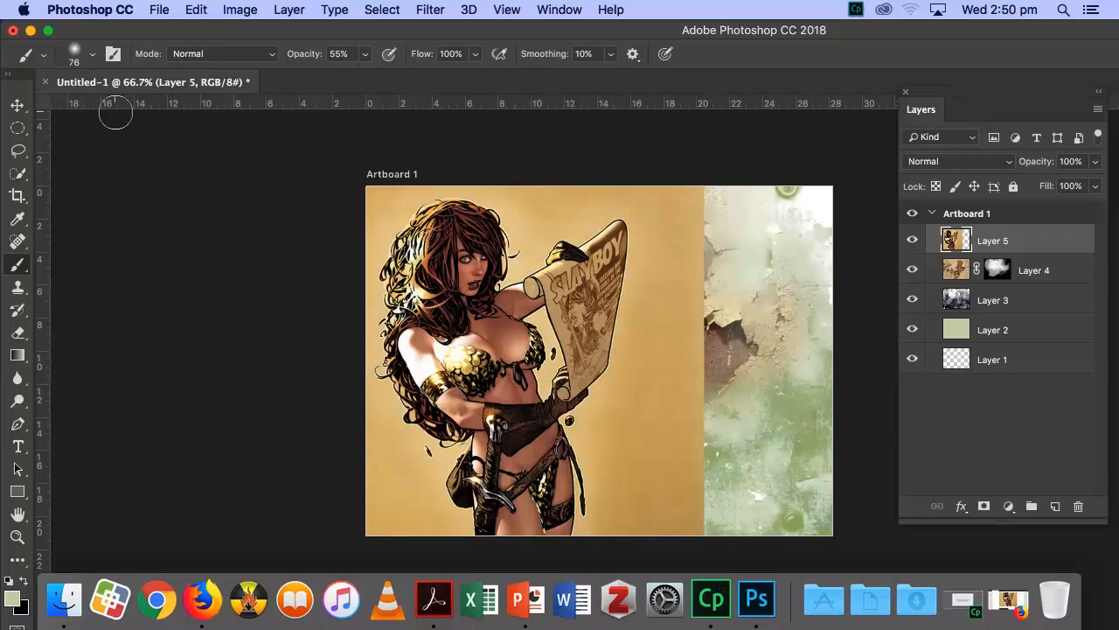
left_click(17, 173)
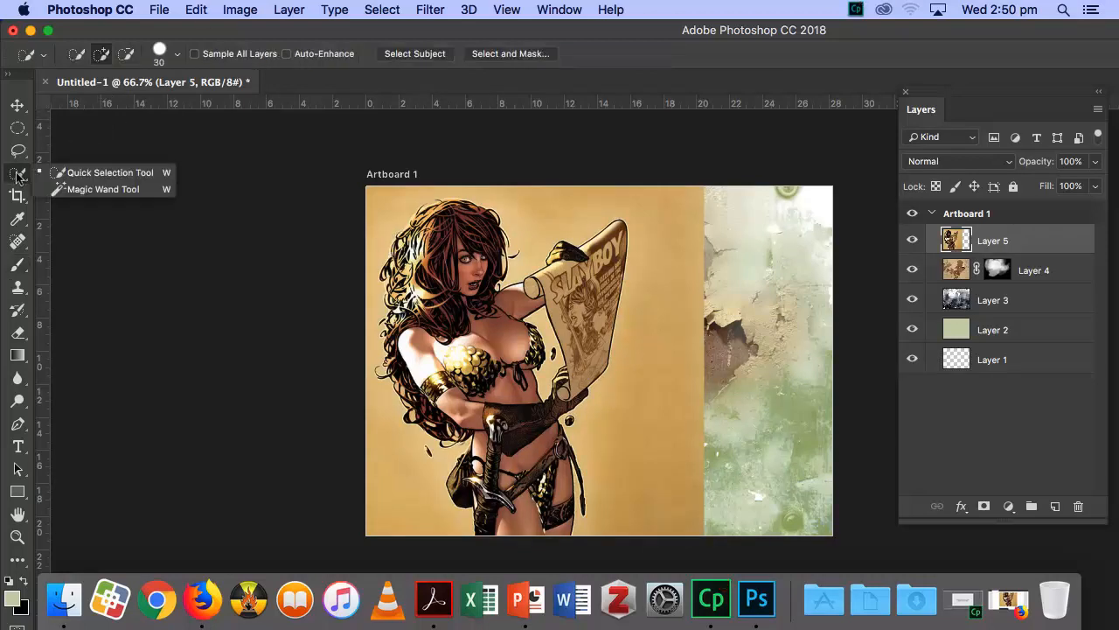
left_click(99, 173)
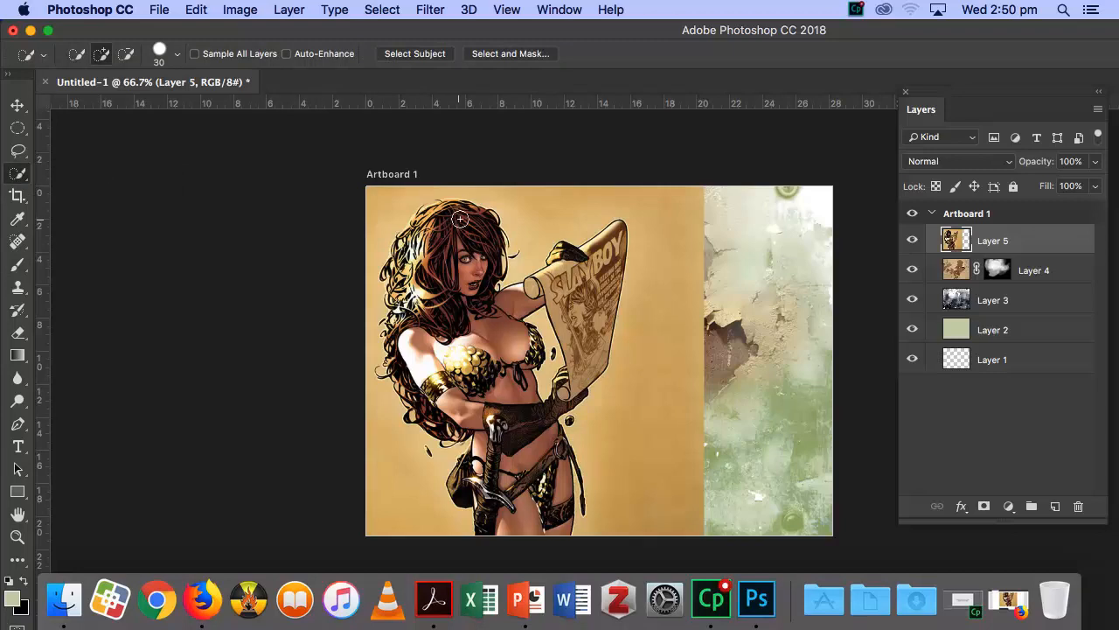
mouse_move(465, 213)
left_mouse_down()
mouse_move(405, 260)
mouse_move(457, 246)
mouse_move(457, 264)
mouse_move(486, 252)
mouse_move(493, 262)
mouse_move(476, 311)
mouse_move(411, 299)
left_mouse_up()
mouse_move(407, 258)
left_mouse_down()
mouse_move(403, 363)
mouse_move(461, 312)
mouse_move(505, 362)
mouse_move(524, 306)
mouse_move(570, 273)
mouse_move(569, 254)
mouse_move(617, 232)
mouse_move(611, 298)
mouse_move(573, 321)
mouse_move(560, 404)
mouse_move(505, 422)
mouse_move(448, 427)
mouse_move(442, 415)
mouse_move(500, 434)
mouse_move(465, 484)
mouse_move(494, 479)
mouse_move(501, 525)
mouse_move(538, 480)
mouse_move(548, 499)
mouse_move(567, 447)
mouse_move(535, 416)
mouse_move(574, 376)
left_mouse_up()
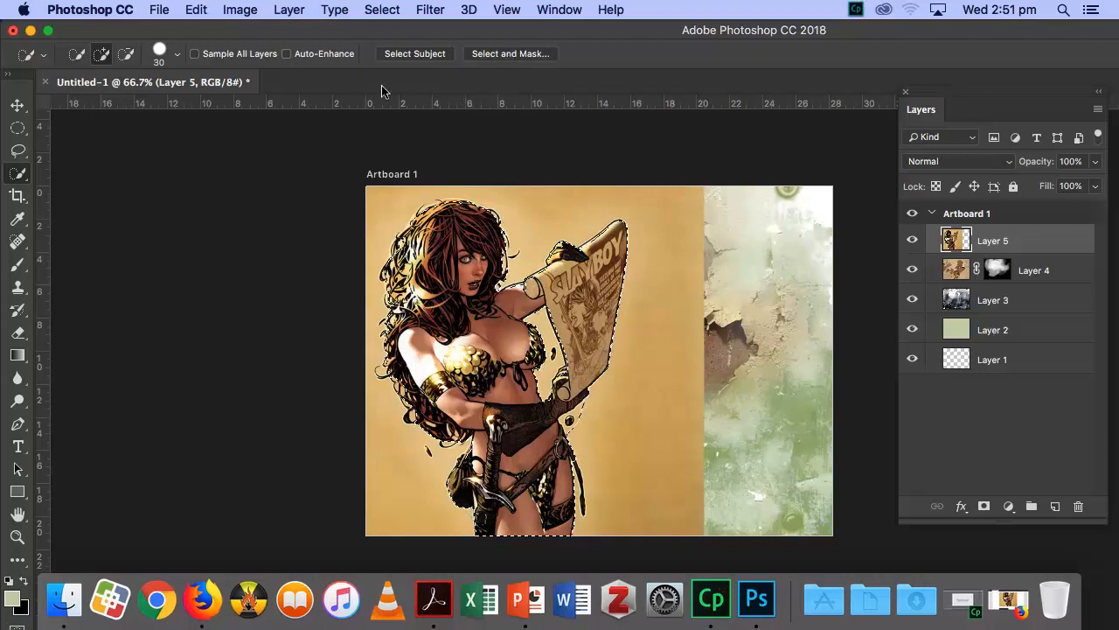
left_click(383, 9)
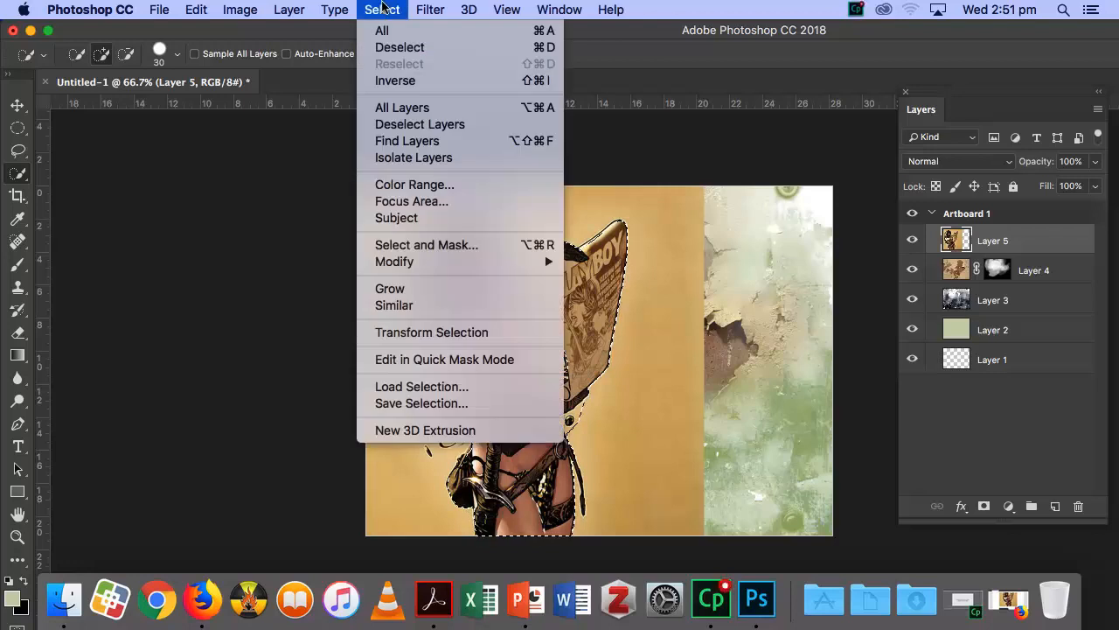
left_click(468, 246)
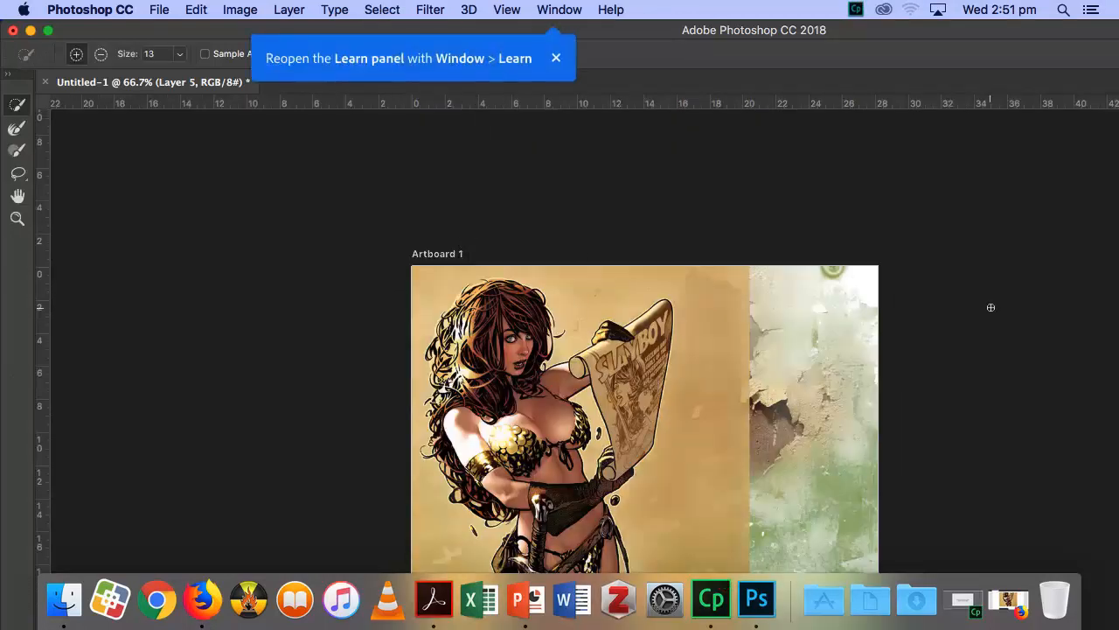
left_click(556, 56)
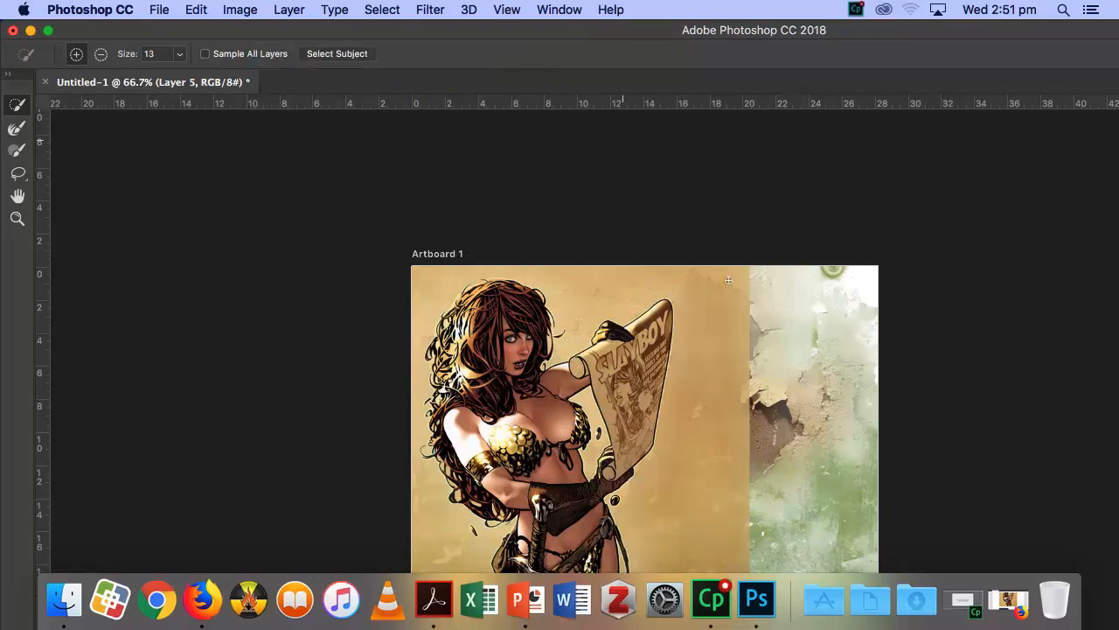
scroll(743, 285, "down", 5)
scroll(742, 285, "up", 10)
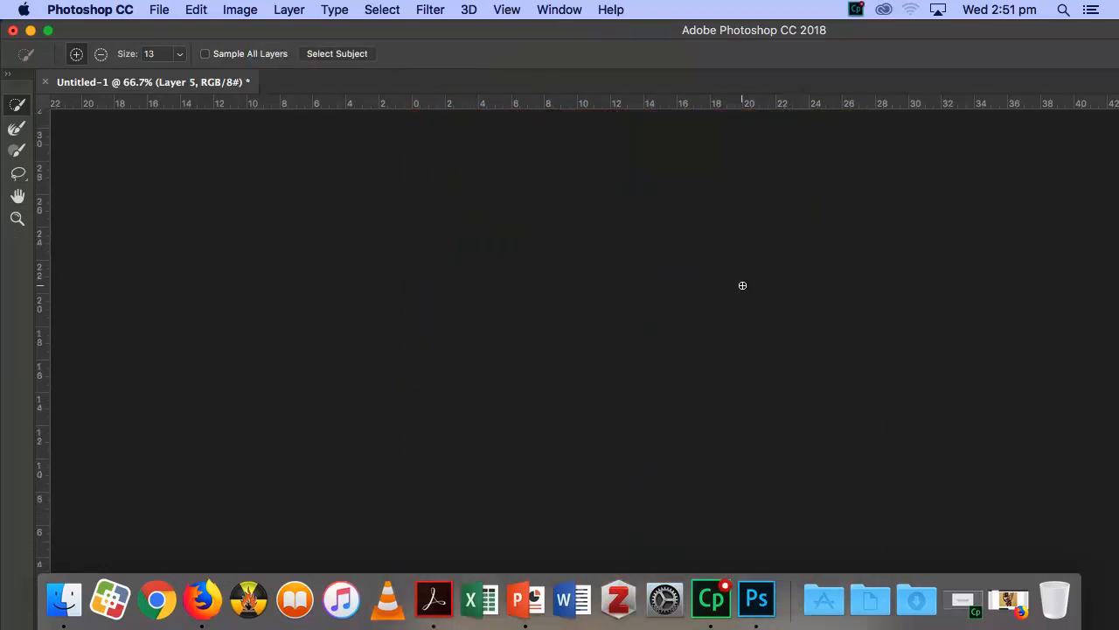
scroll(742, 286, "down", 5)
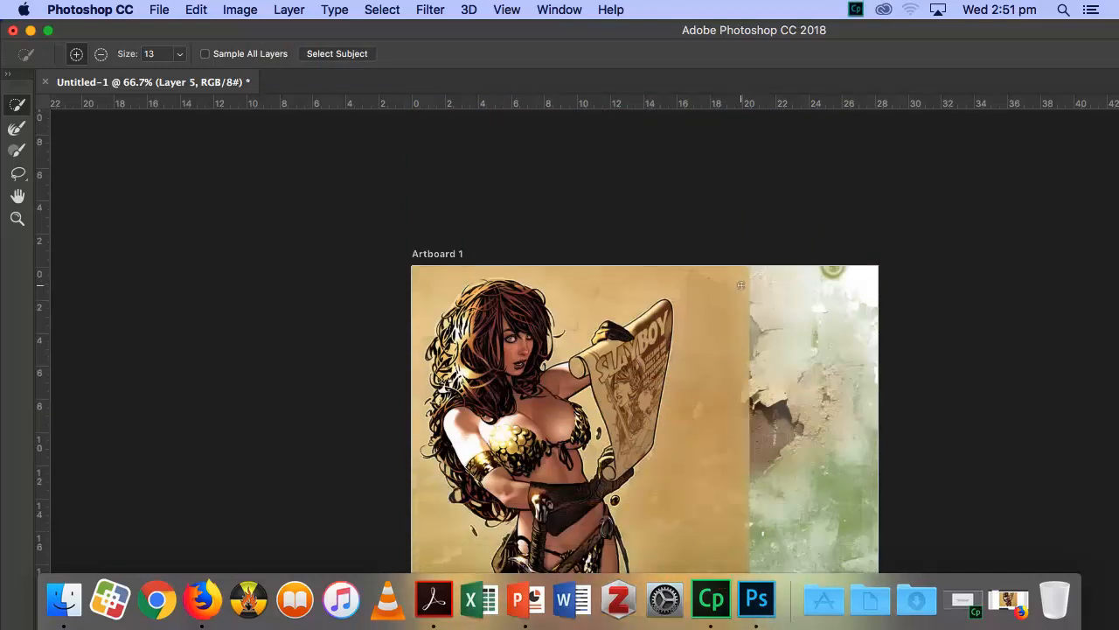
scroll(740, 284, "down", 1)
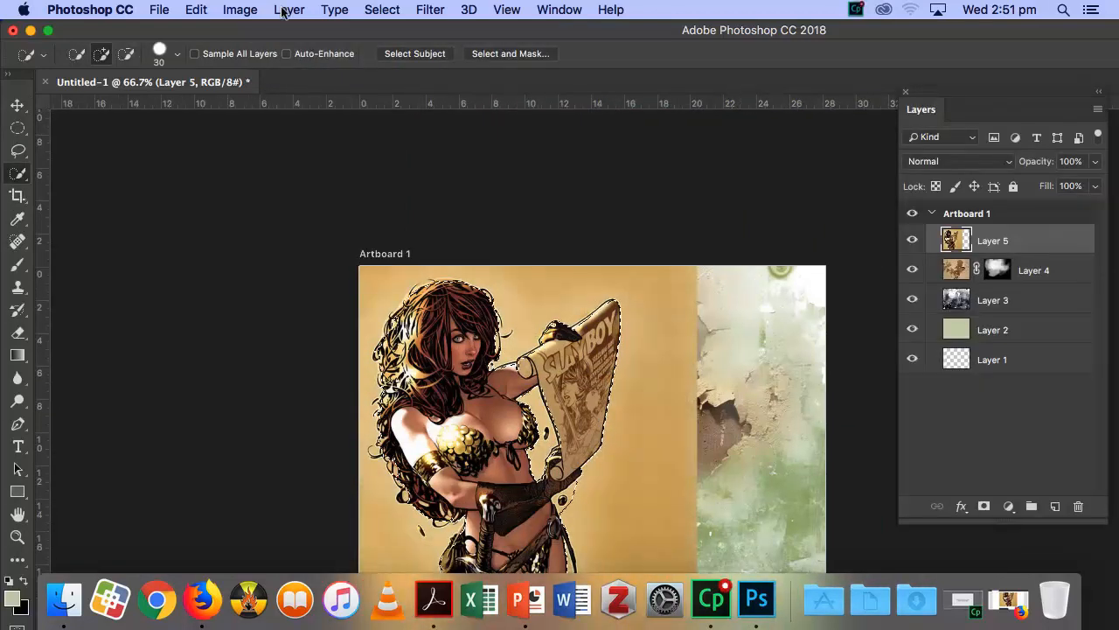
scroll(473, 124, "down", 1)
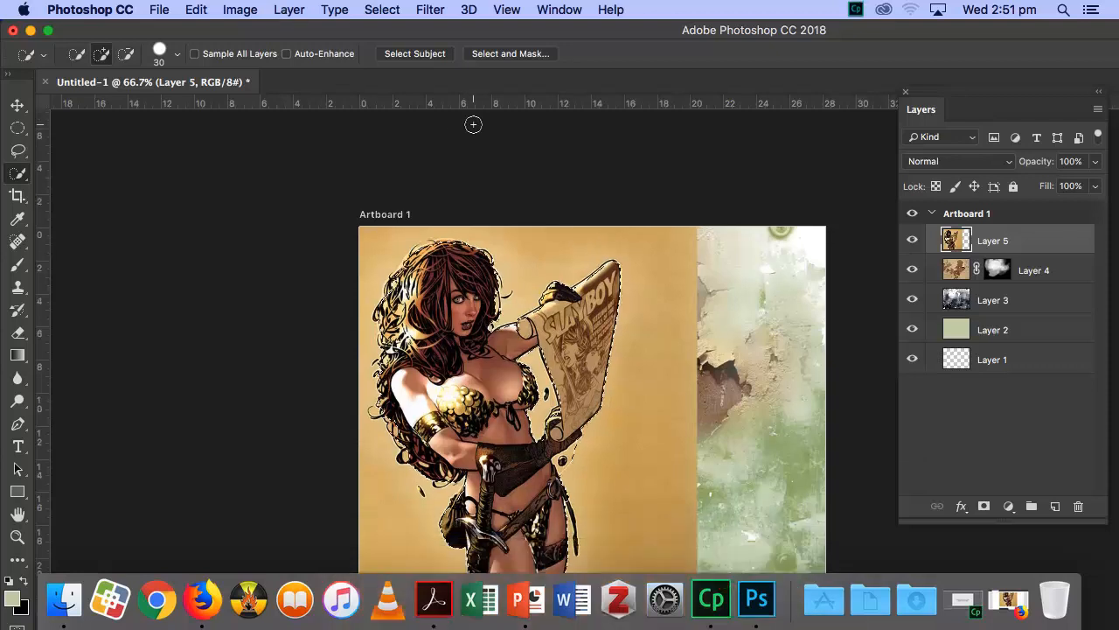
scroll(473, 124, "down", 2)
scroll(473, 125, "up", 1)
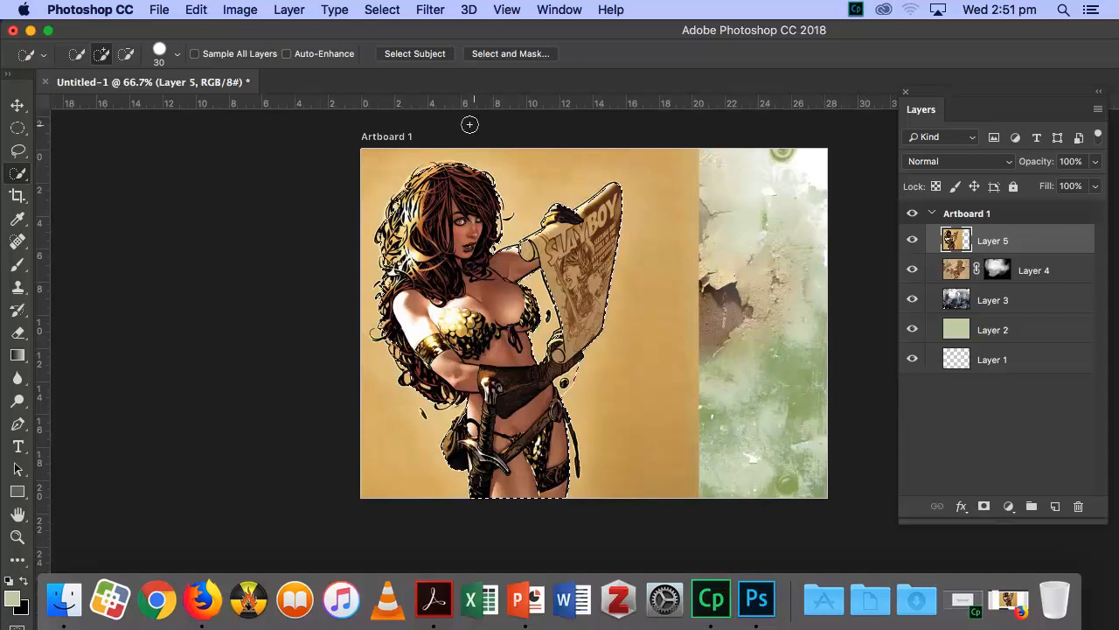
Bring up the classic Refine Edge dialog for the figure selection and preview the cut-out On White.
left_click(386, 11)
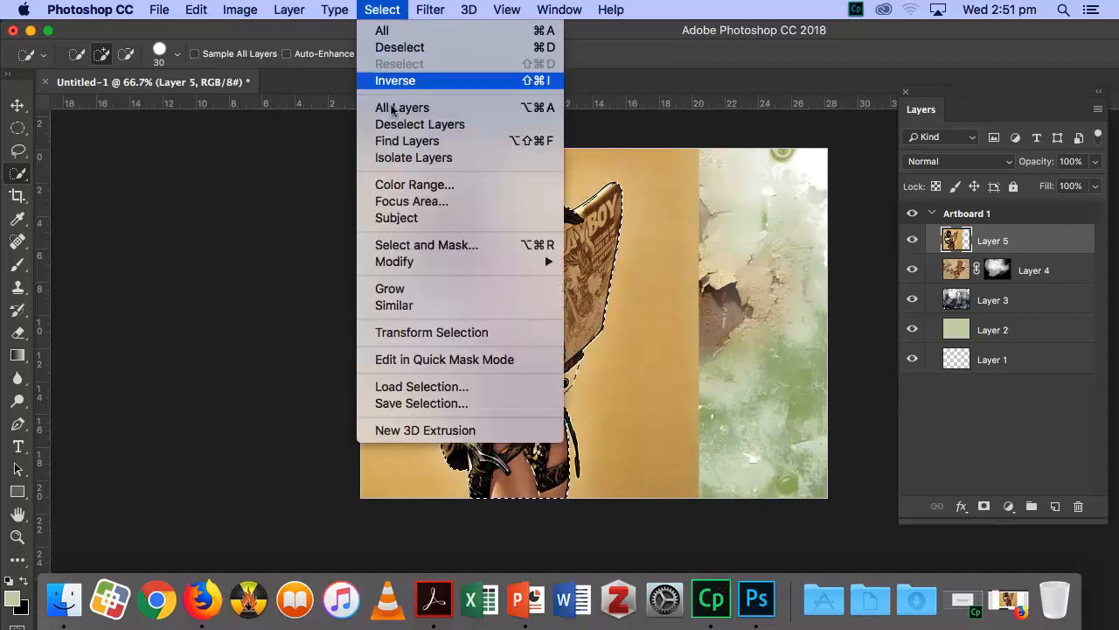
left_click(491, 249, "shift")
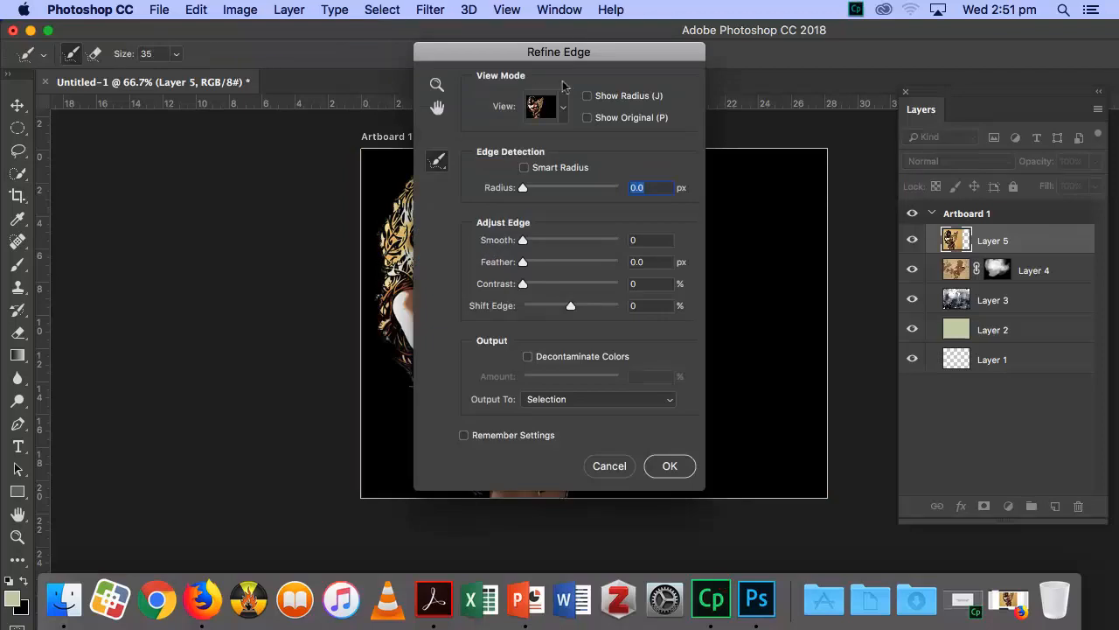
left_click_drag(578, 61, 220, 127)
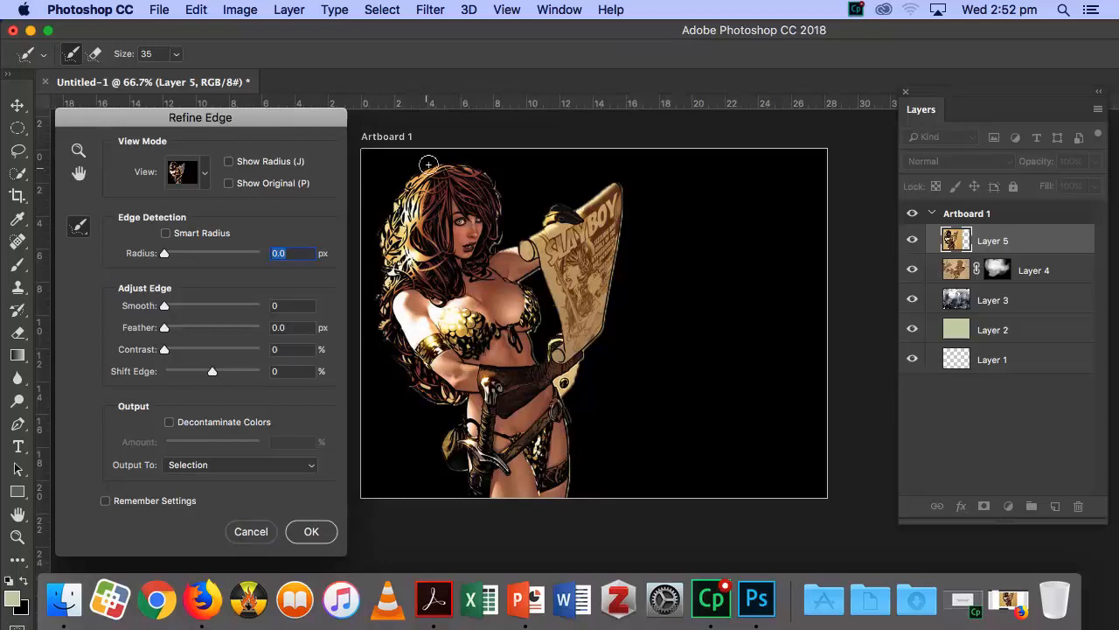
left_click(207, 175)
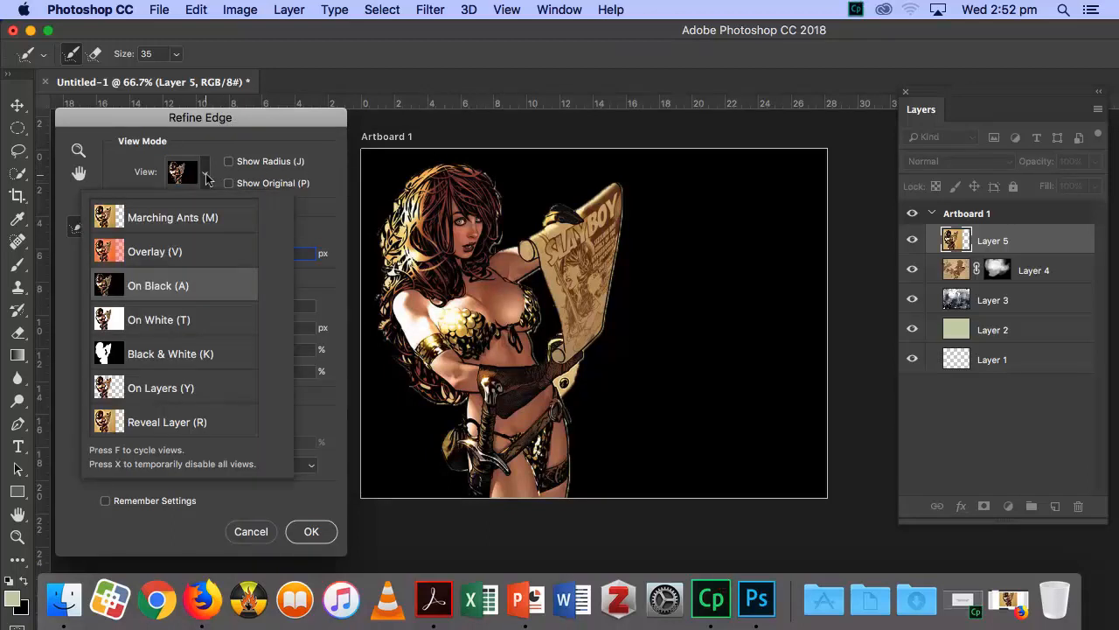
left_click(156, 322)
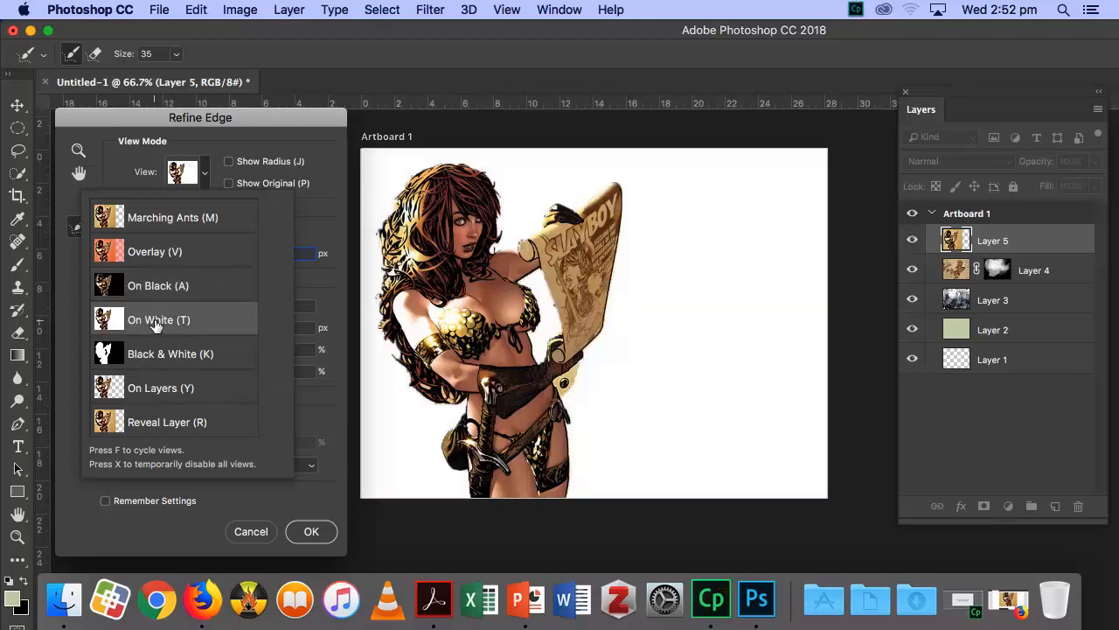
left_click(207, 178)
left_click(207, 178)
Brush the Refine Radius tool around the figure's hair, gloved hands, scroll, belt and legs to refine the selection edge.
mouse_move(459, 159)
left_mouse_down()
mouse_move(419, 163)
mouse_move(399, 183)
mouse_move(375, 258)
left_mouse_up()
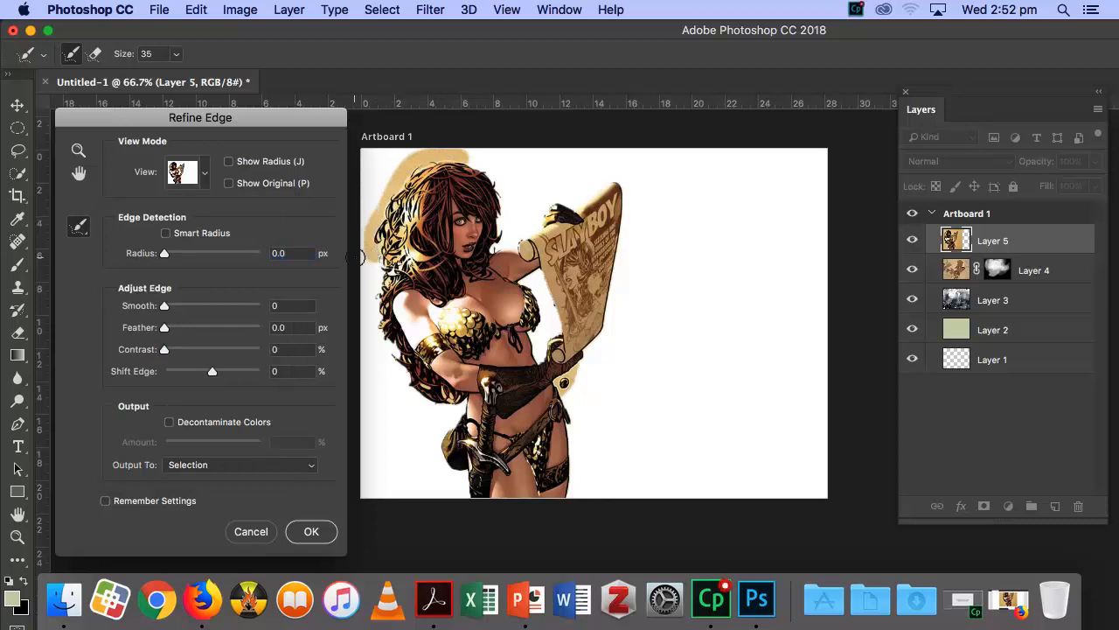
mouse_move(470, 161)
left_mouse_down()
mouse_move(504, 201)
mouse_move(505, 235)
mouse_move(520, 219)
mouse_move(492, 252)
left_mouse_up()
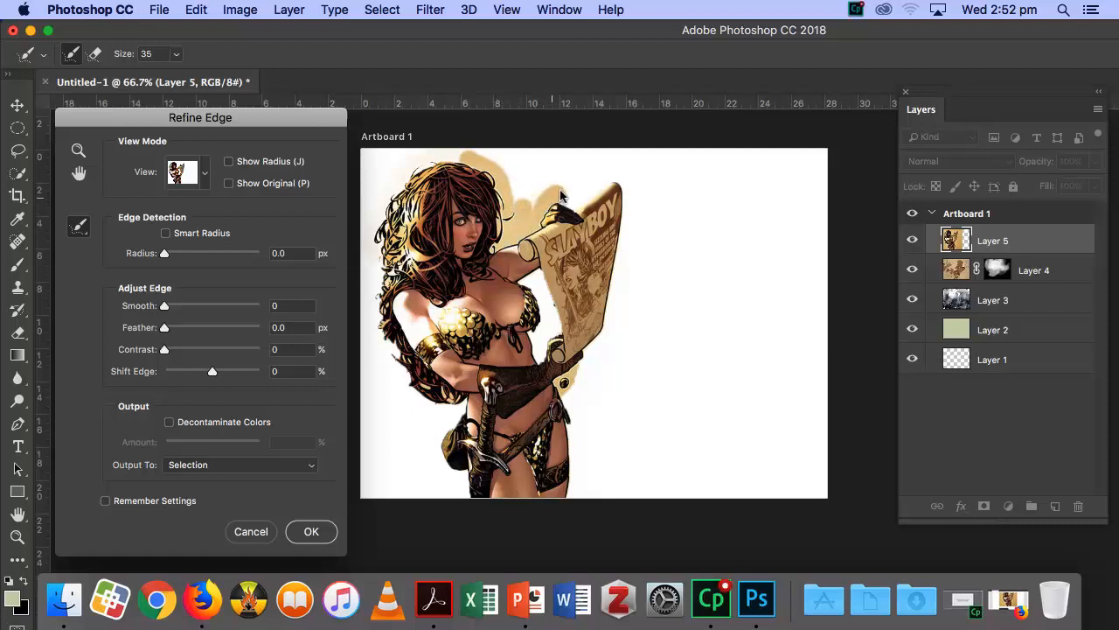
mouse_move(560, 195)
left_mouse_down()
mouse_move(597, 200)
mouse_move(620, 172)
mouse_move(624, 206)
left_mouse_up()
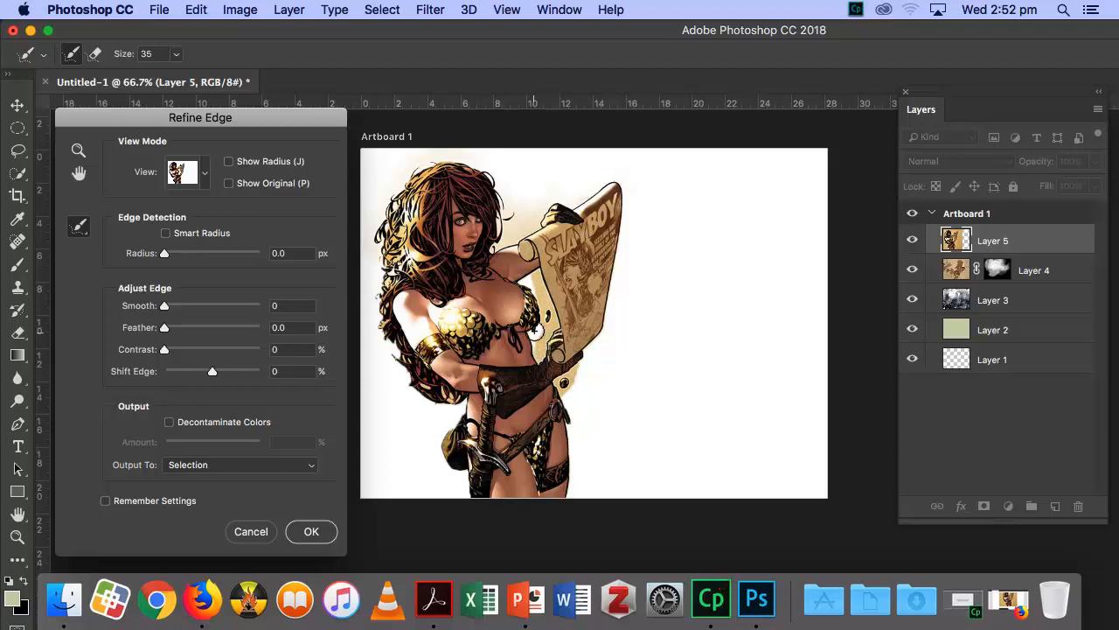
mouse_move(591, 356)
left_mouse_down()
mouse_move(570, 402)
mouse_move(579, 498)
left_mouse_up()
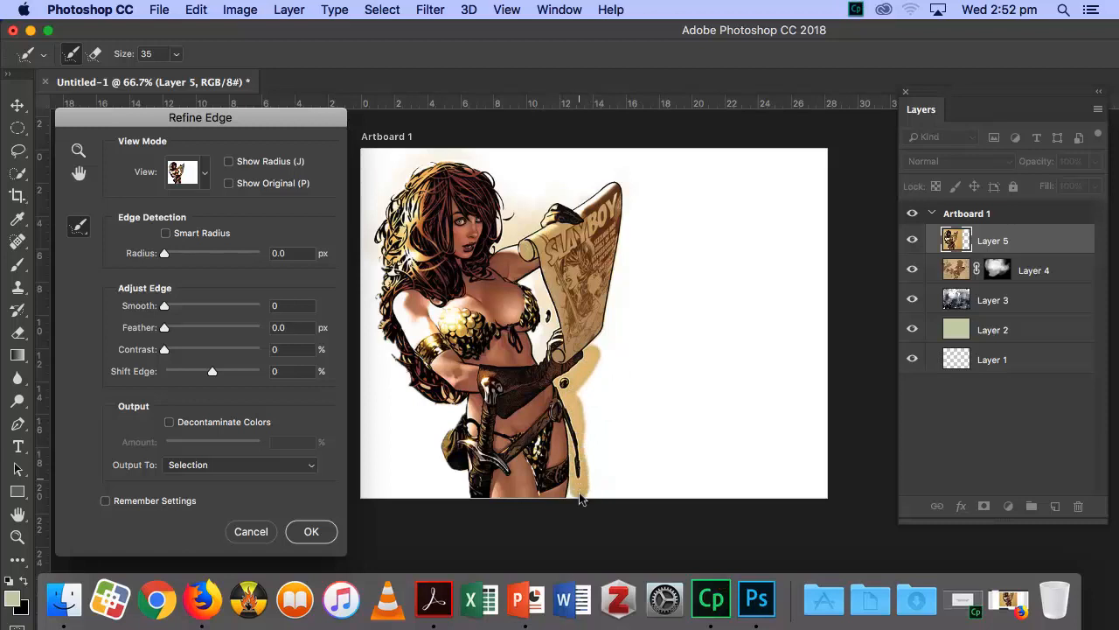
mouse_move(619, 340)
left_mouse_down()
mouse_move(615, 297)
mouse_move(602, 358)
left_mouse_up()
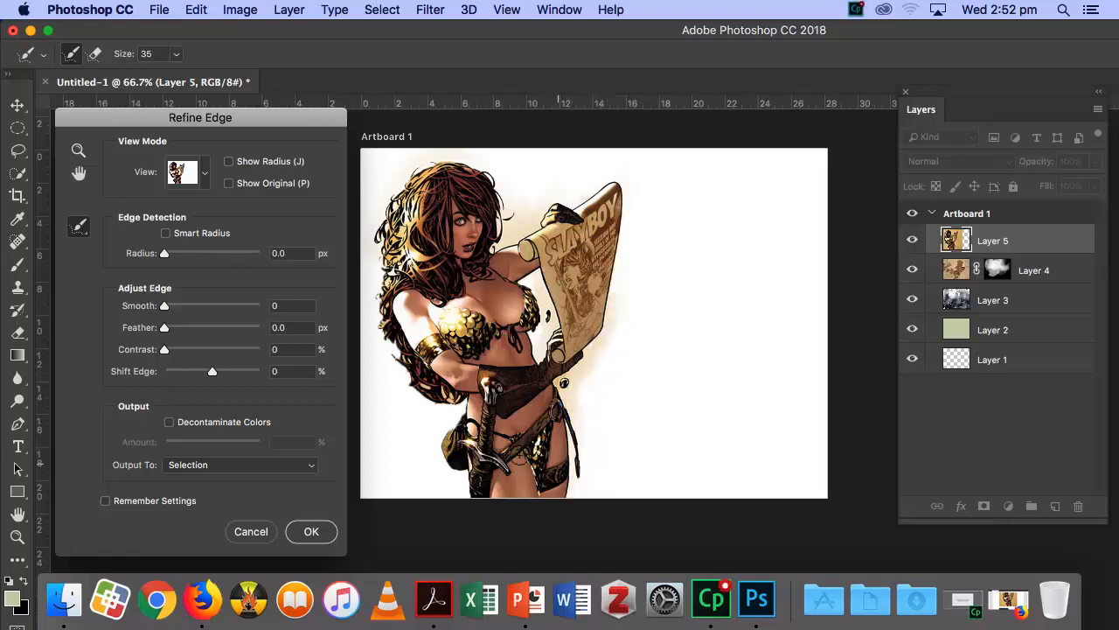
mouse_move(388, 309)
left_mouse_down()
mouse_move(404, 381)
mouse_move(401, 408)
mouse_move(409, 390)
mouse_move(439, 416)
mouse_move(465, 410)
mouse_move(430, 451)
mouse_move(442, 449)
mouse_move(448, 483)
mouse_move(467, 491)
mouse_move(437, 492)
left_mouse_up()
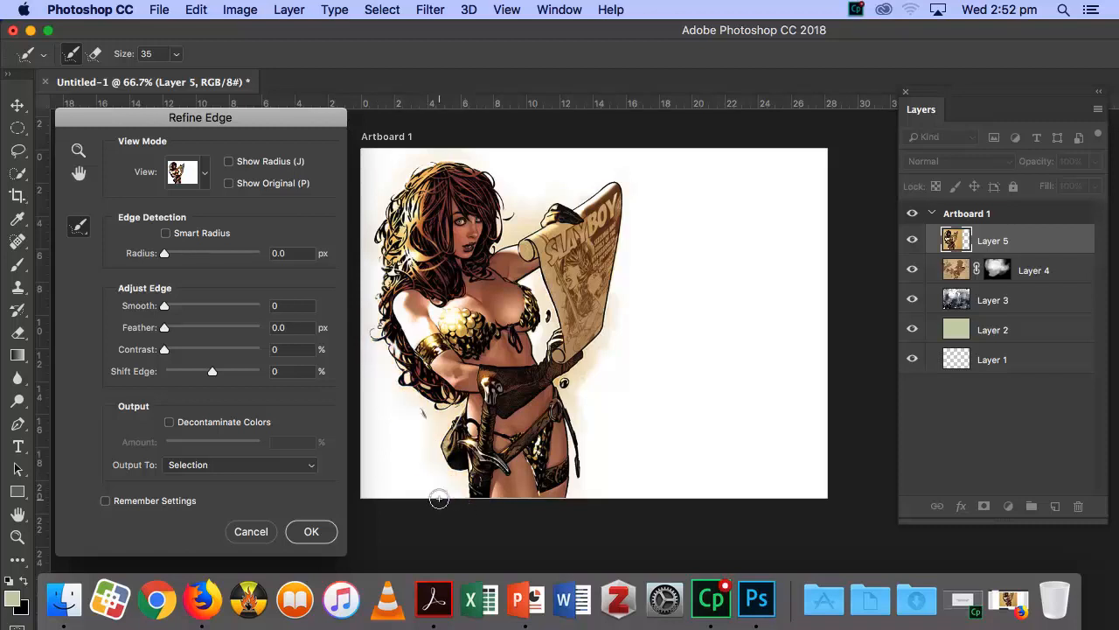
mouse_move(375, 231)
left_mouse_down()
mouse_move(374, 279)
mouse_move(395, 181)
left_mouse_up()
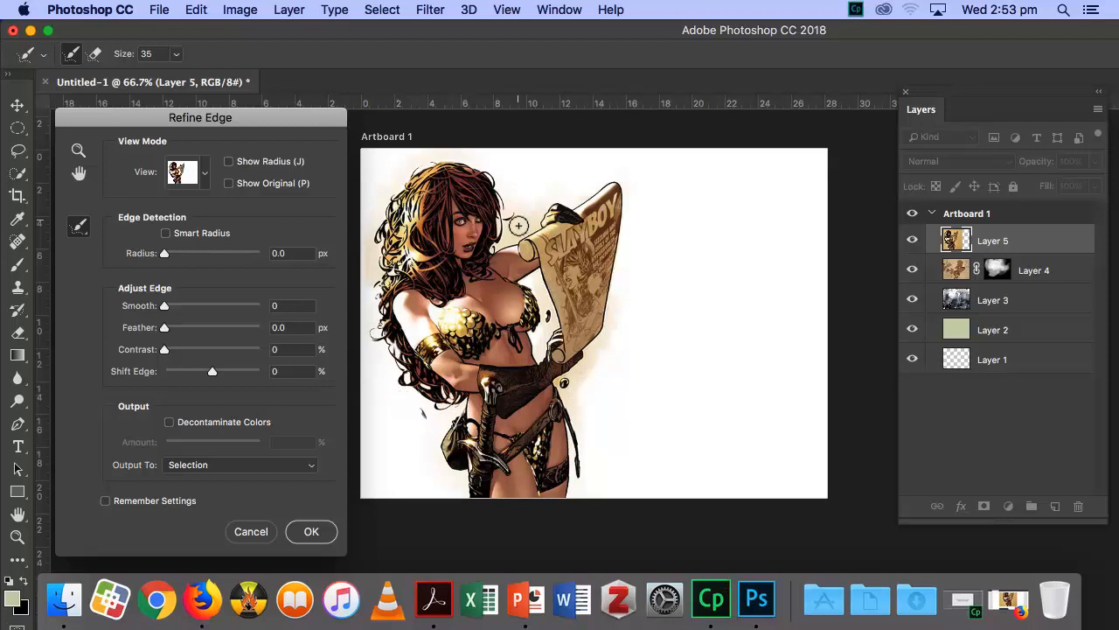
Set the edge Contrast to about 39% and Shift Edge to about -16%, and apply the refined selection.
key("super+equal")
key("super+equal")
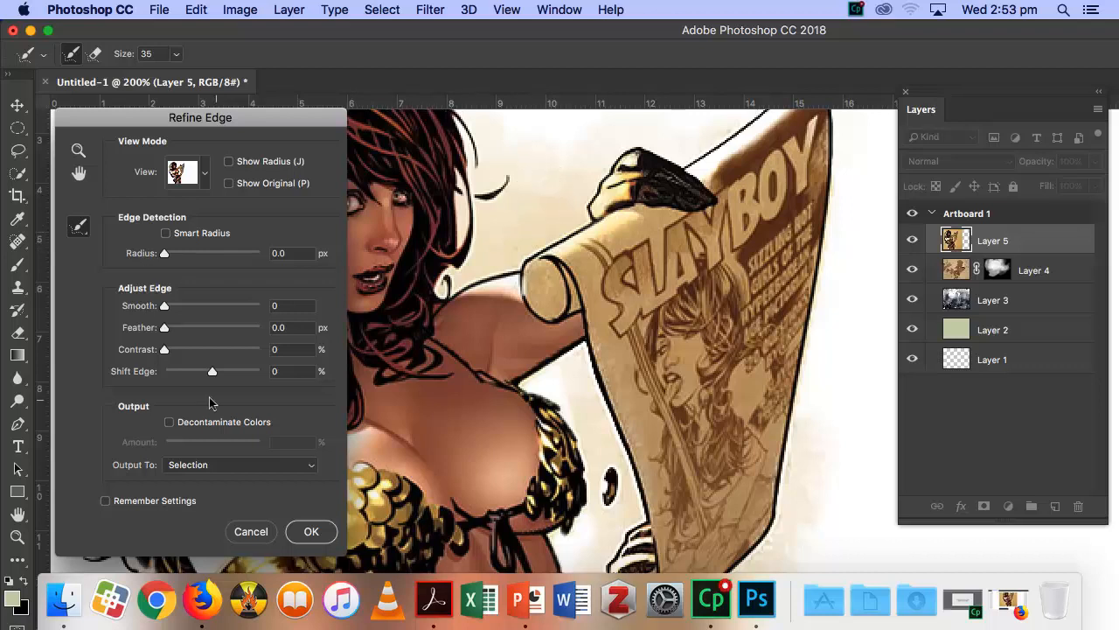
mouse_move(165, 350)
left_mouse_down()
mouse_move(192, 375)
mouse_move(183, 350)
mouse_move(199, 374)
mouse_move(202, 351)
left_mouse_up()
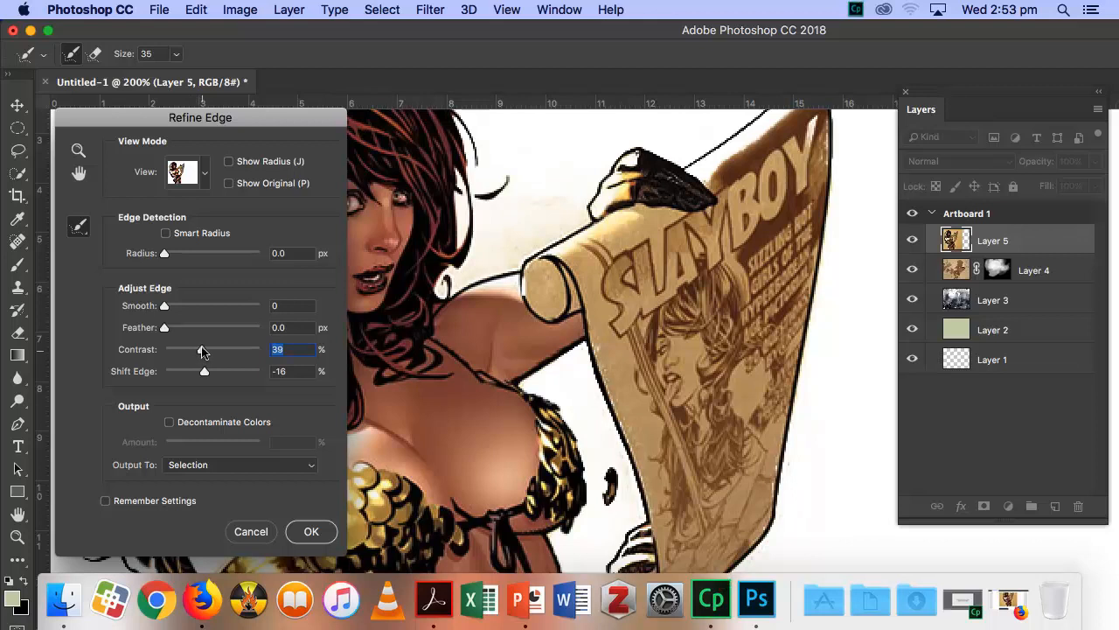
left_click_drag(207, 354, 202, 354)
left_click(311, 532)
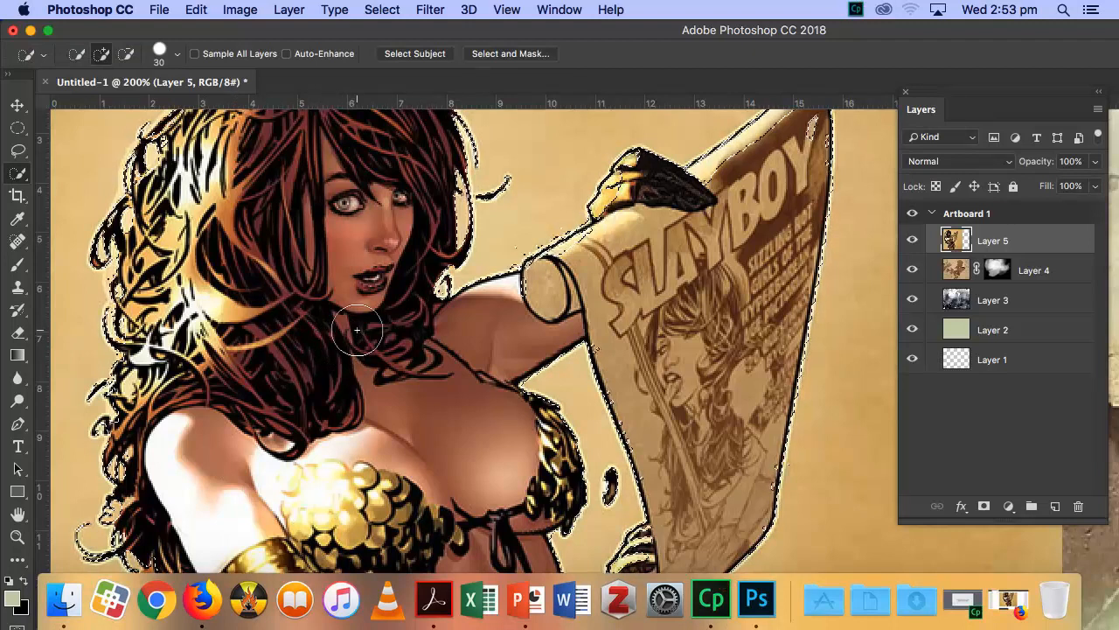
Invert the figure selection, delete the tan background from the Red Sonja layer, and deselect.
key("super+minus")
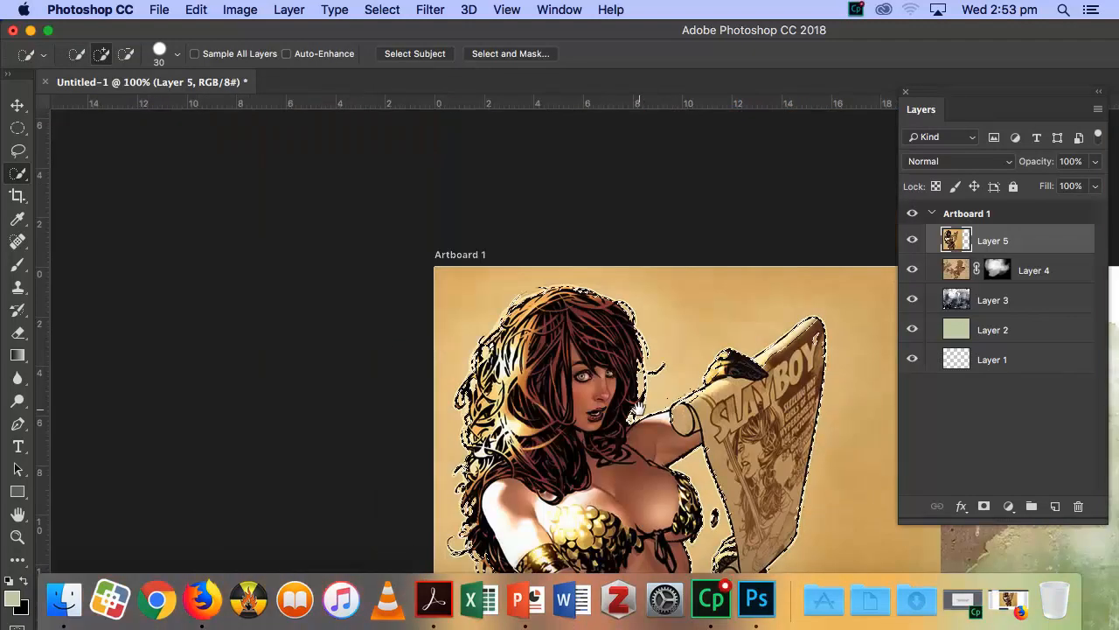
left_click_drag(638, 411, 487, 317)
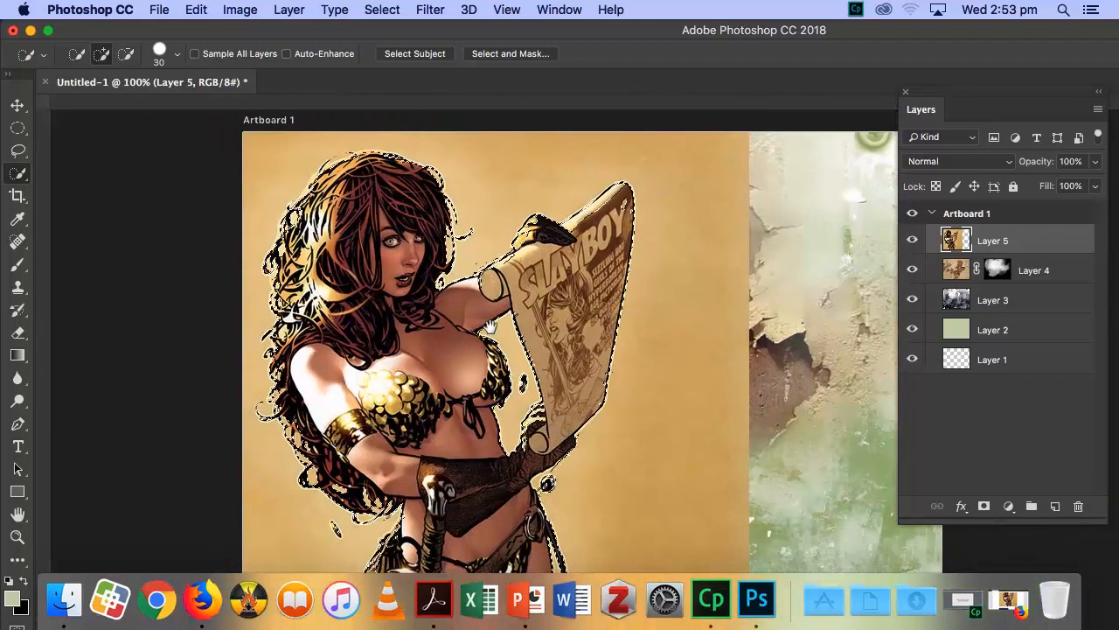
key("super+minus")
left_click_drag(622, 443, 498, 326)
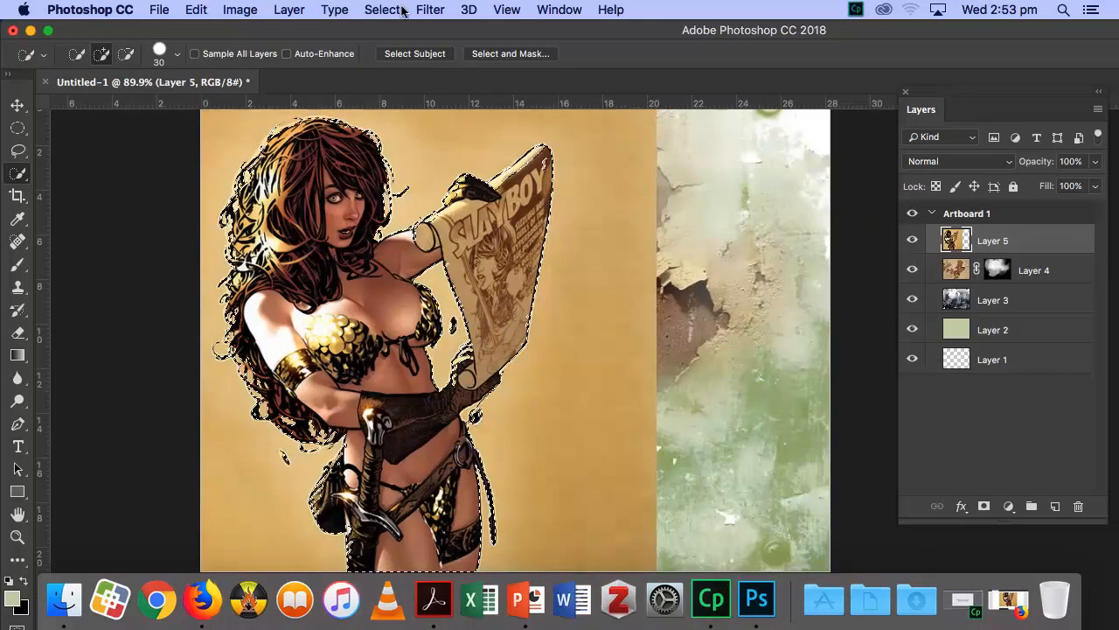
left_click(401, 9)
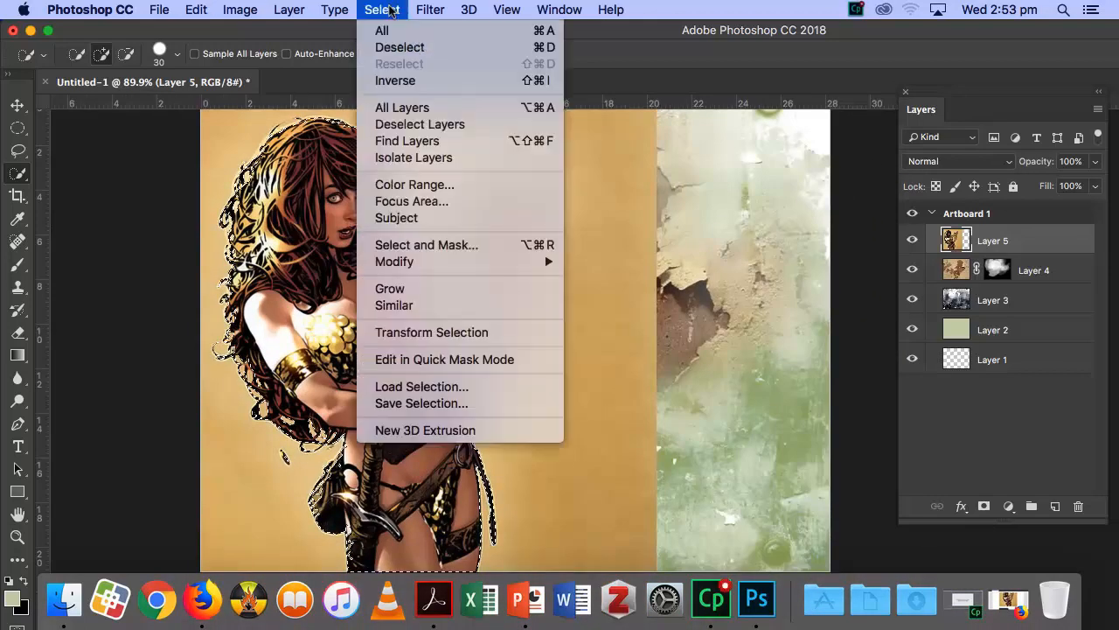
left_click(398, 80)
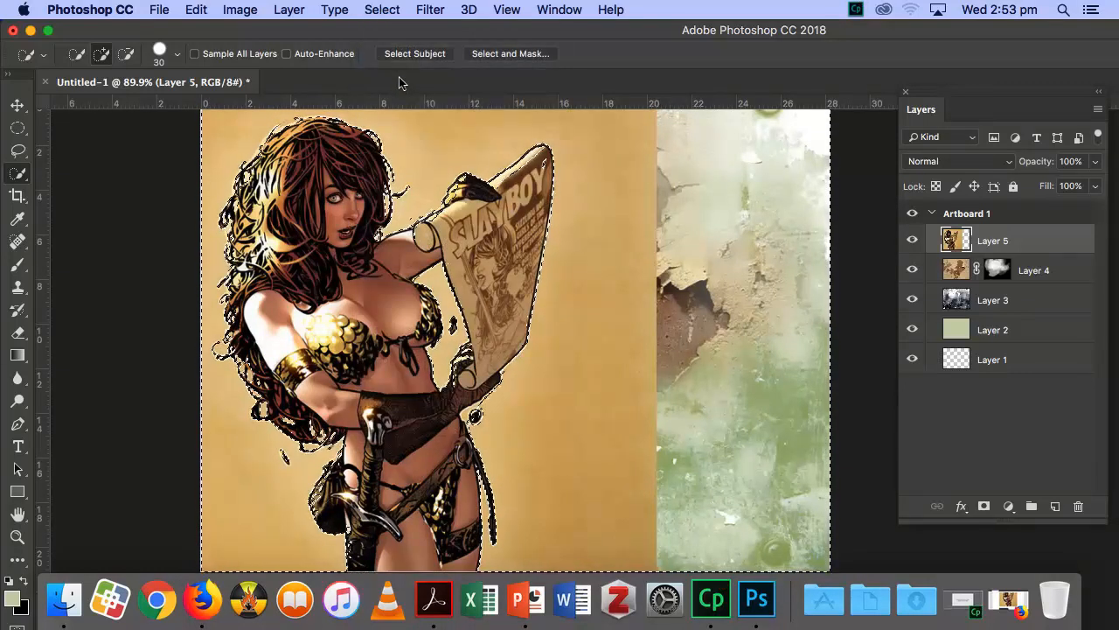
key("Delete")
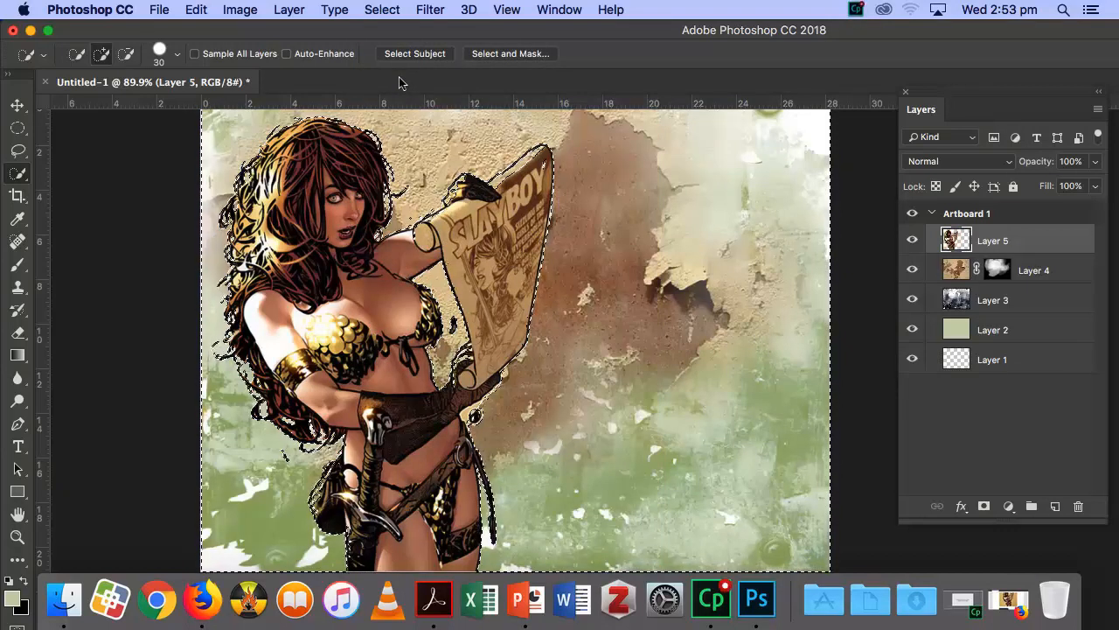
key("super+d")
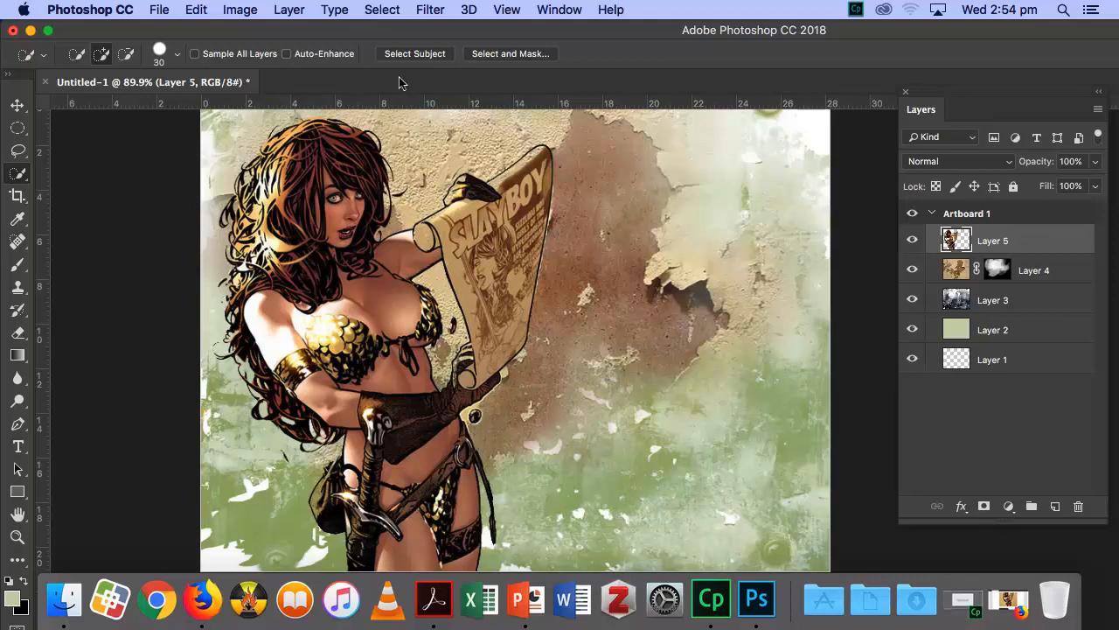
Open the image red-sonja-logo.jpg from the Red Sonja folder on the Desktop.
left_click(162, 10)
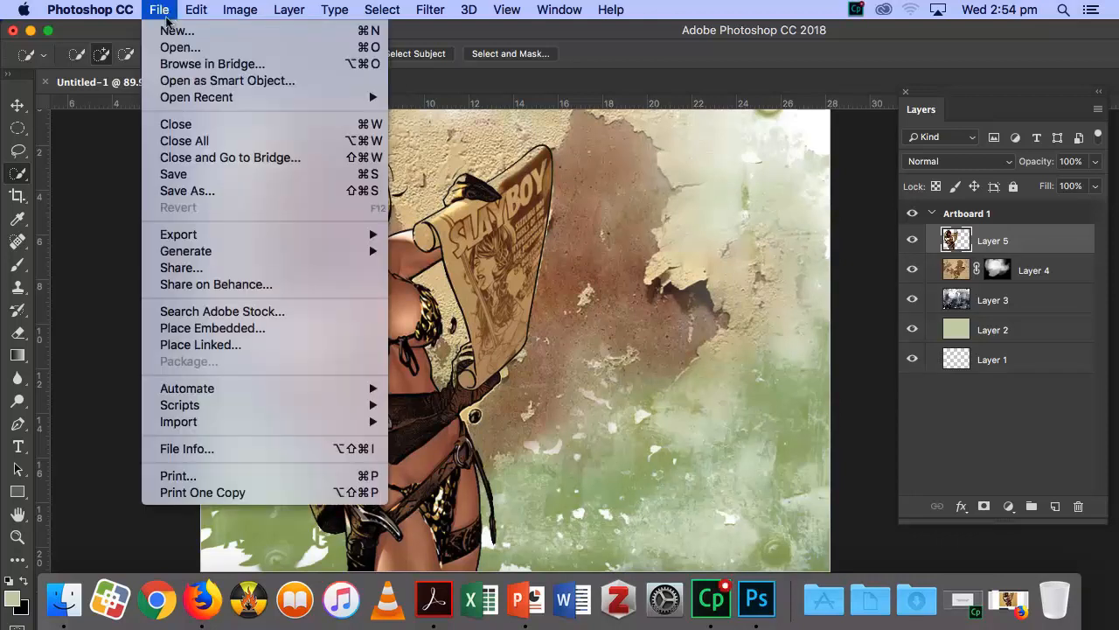
left_click(180, 48)
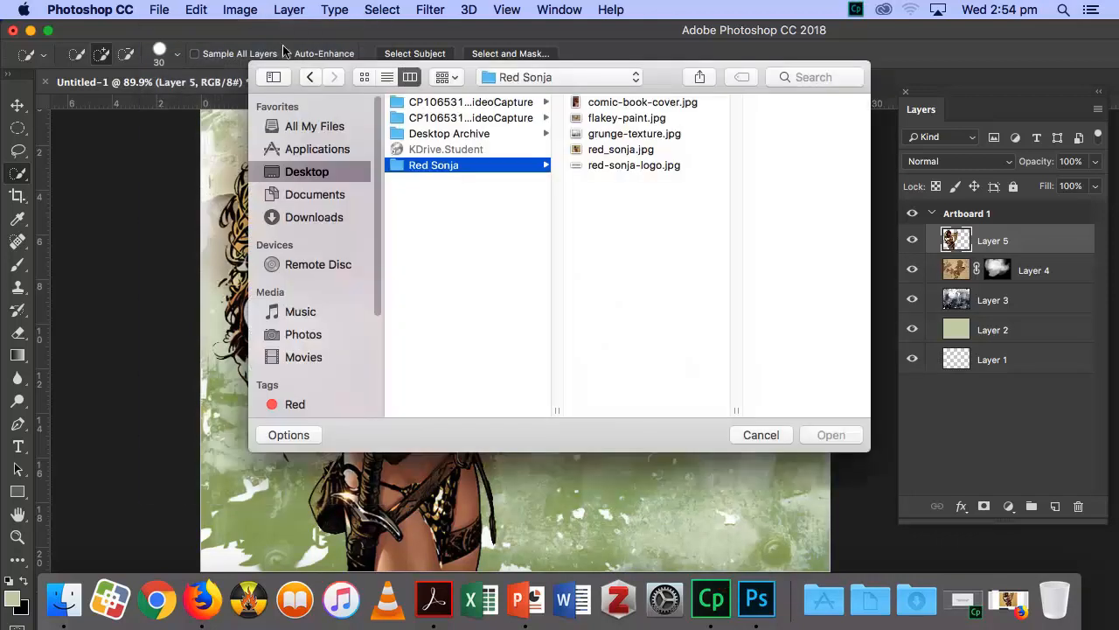
left_click(648, 172)
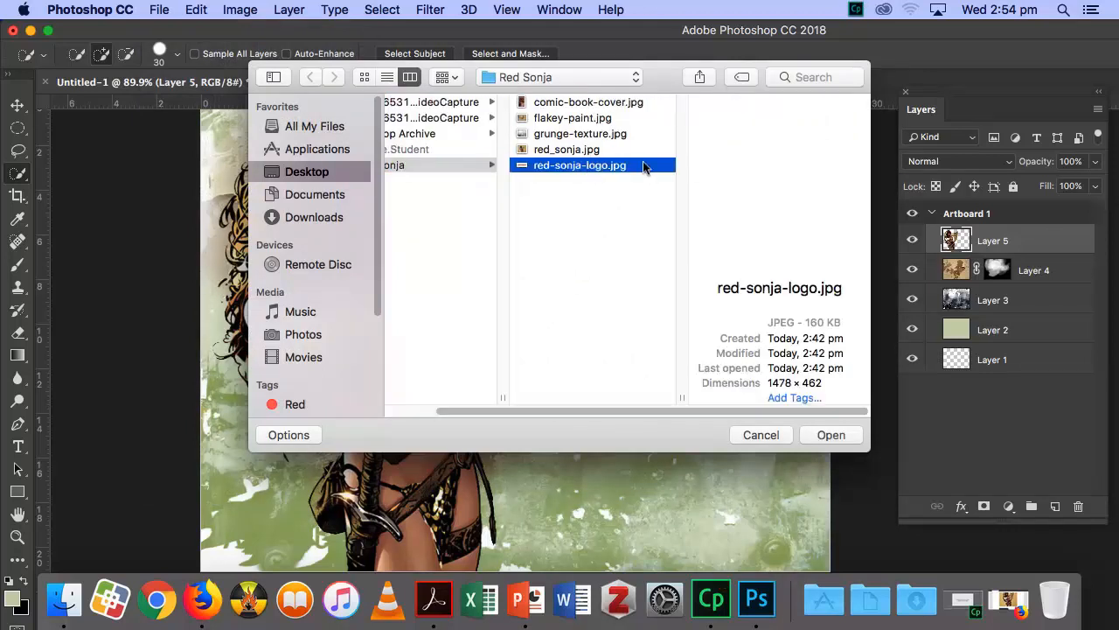
left_click(840, 436)
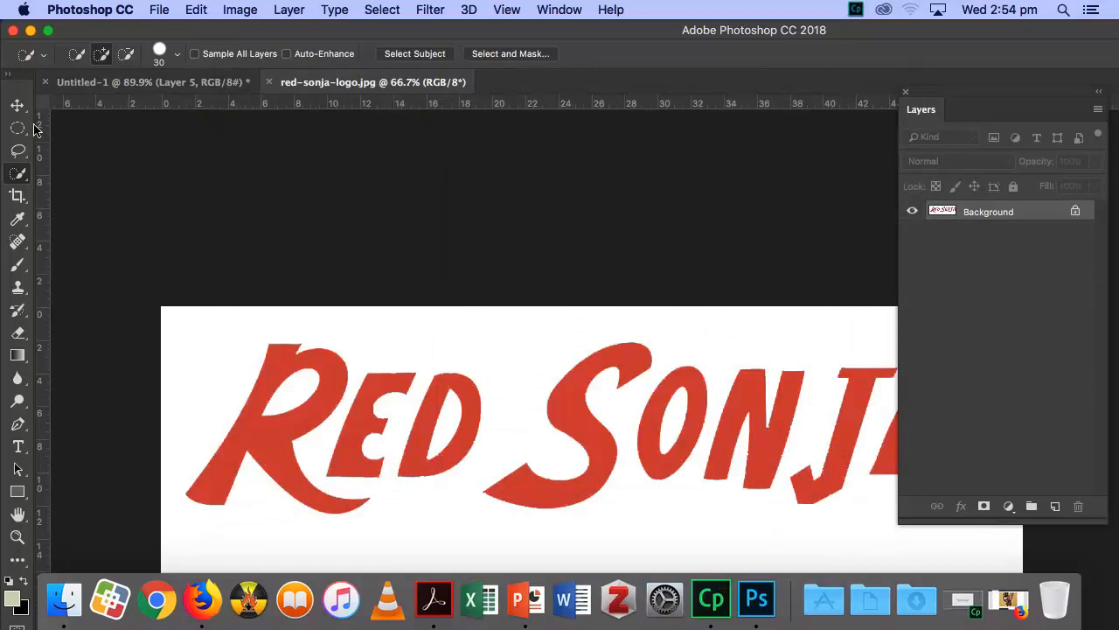
Select the red letter R with the Magic Wand and extend the selection to all the logo lettering using Similar.
left_click(17, 173)
left_click(97, 190)
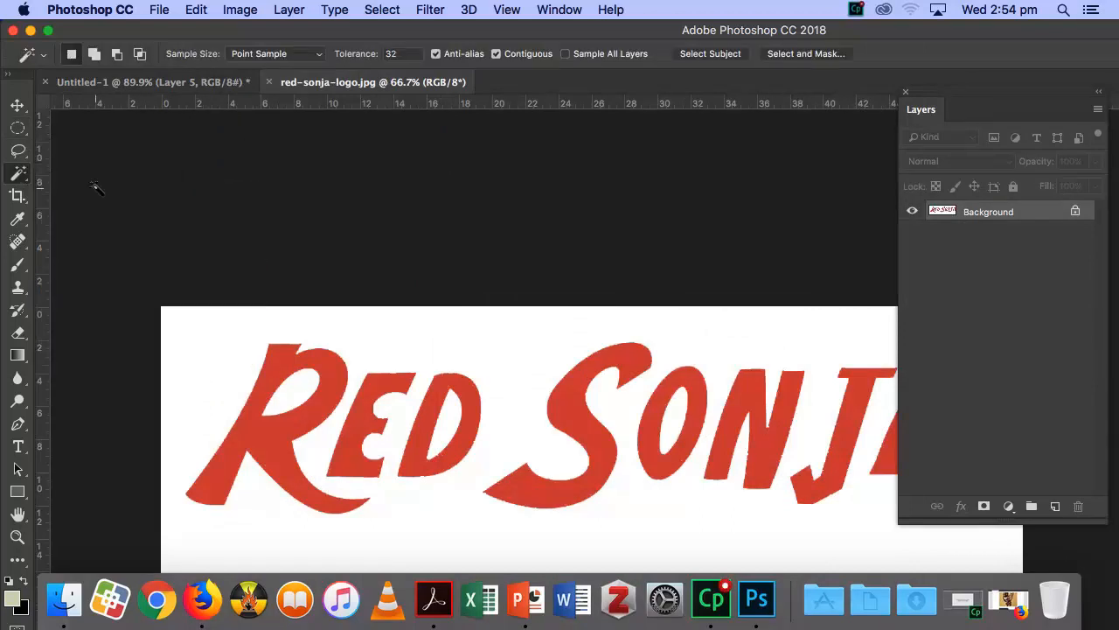
left_click(281, 362)
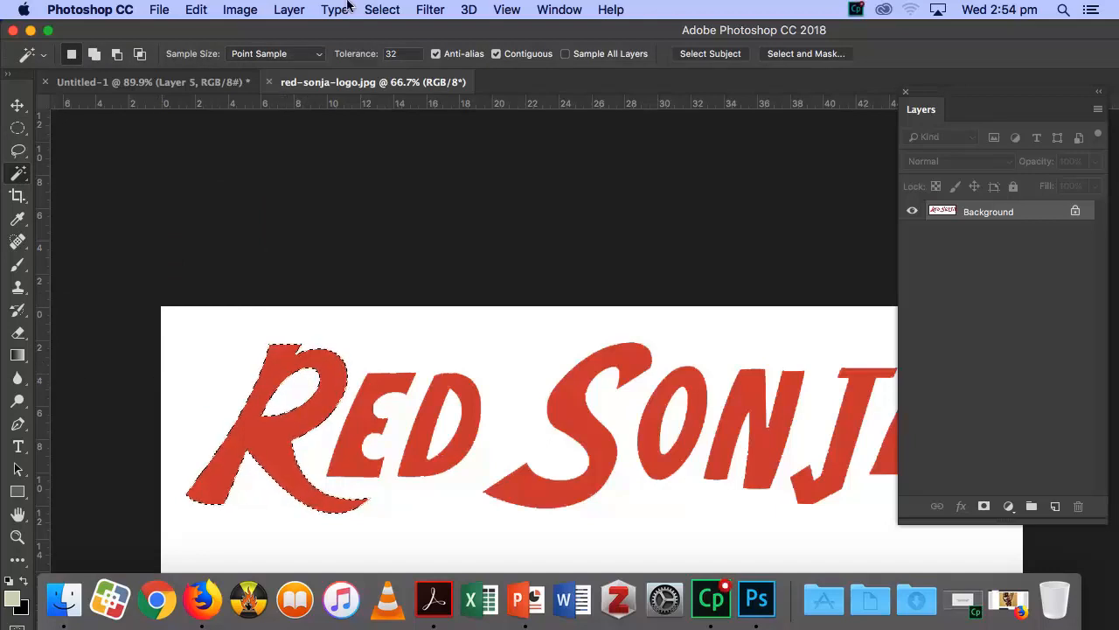
left_click(390, 10)
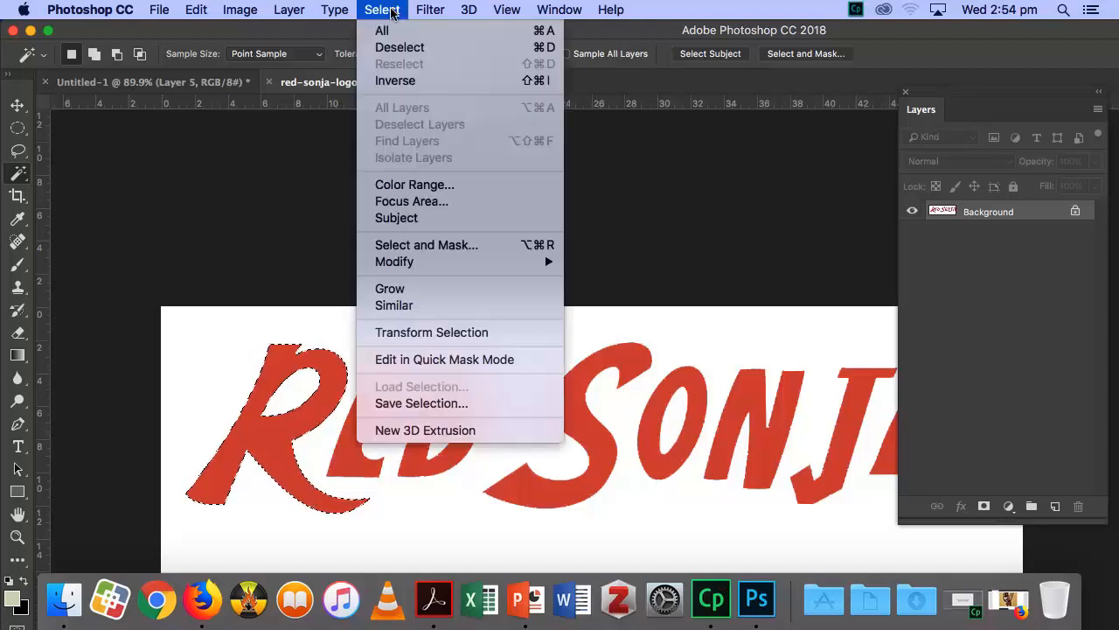
left_click(481, 305)
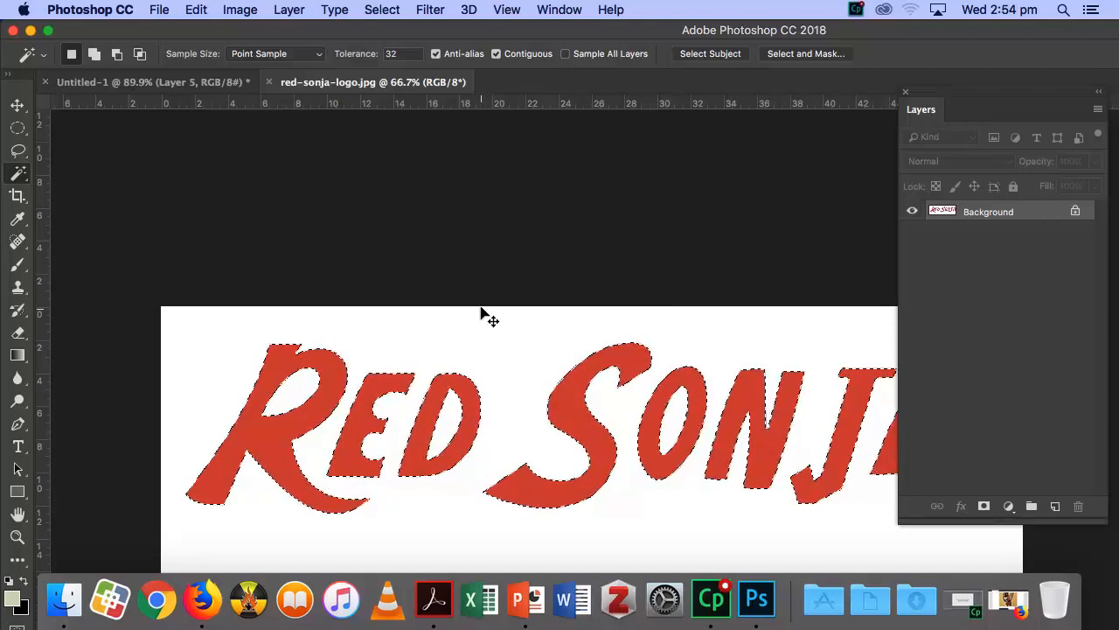
Copy the selected lettering into the slide document as a new layer, scaled to about 29% and placed at the artboard's lower right.
left_click(269, 83)
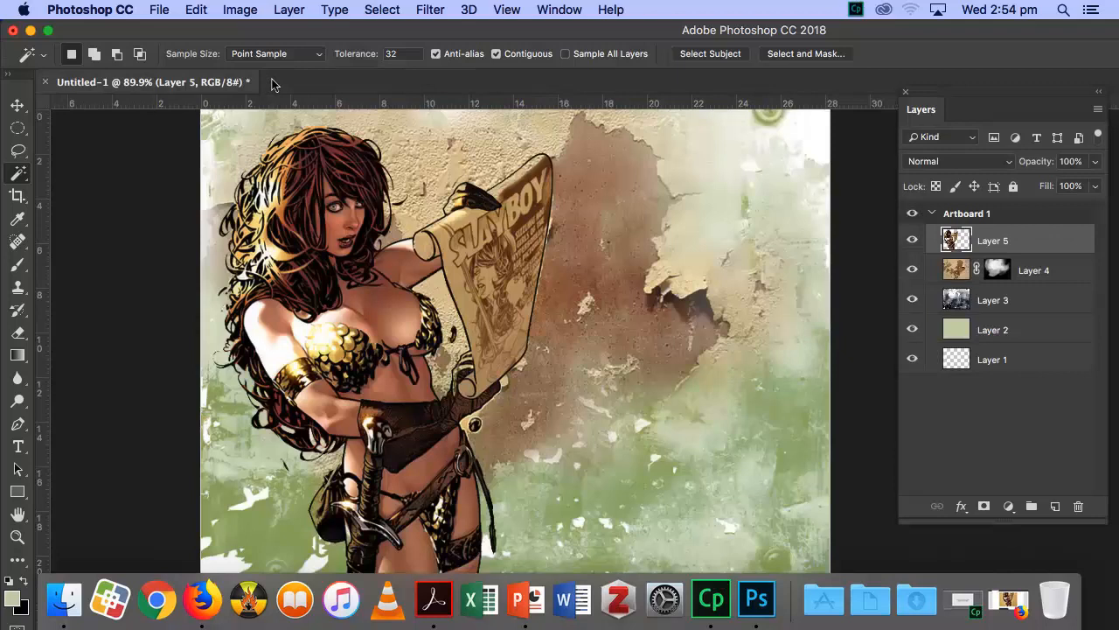
key("super+v")
key("super+t")
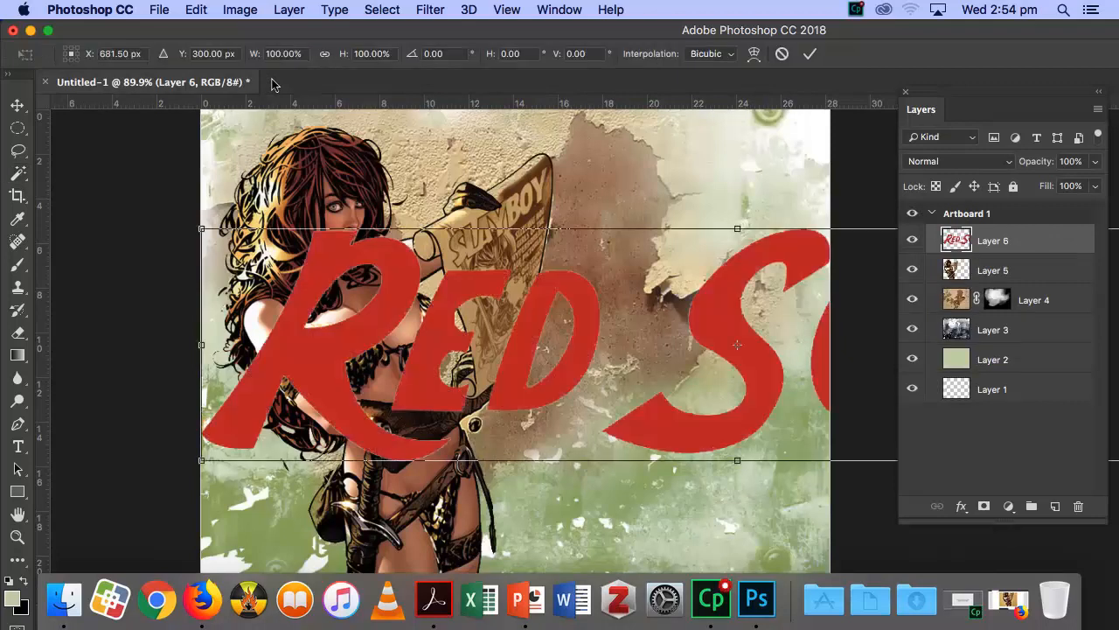
left_click_drag(203, 228, 655, 327)
left_click_drag(784, 389, 338, 376)
left_click_drag(208, 316, 524, 386)
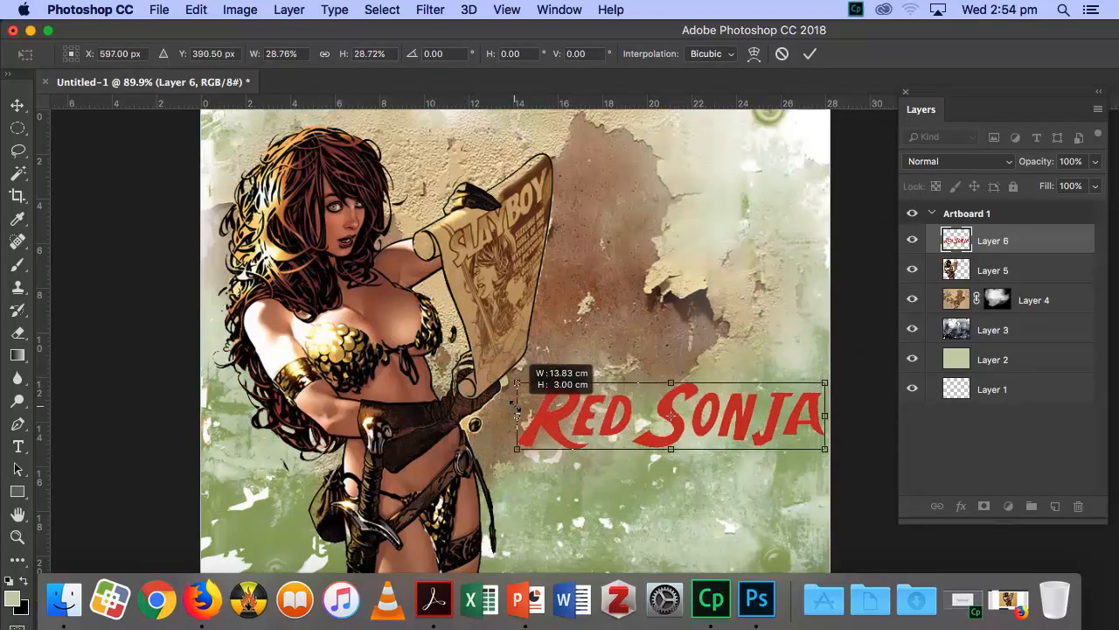
left_click_drag(607, 411, 594, 500)
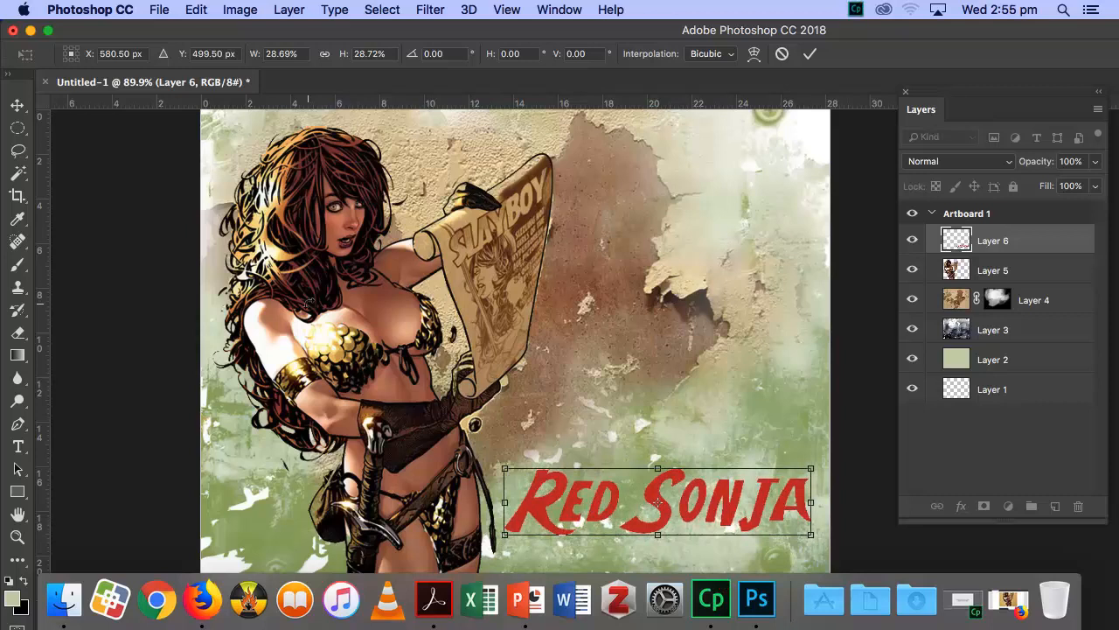
key("Return")
key("w")
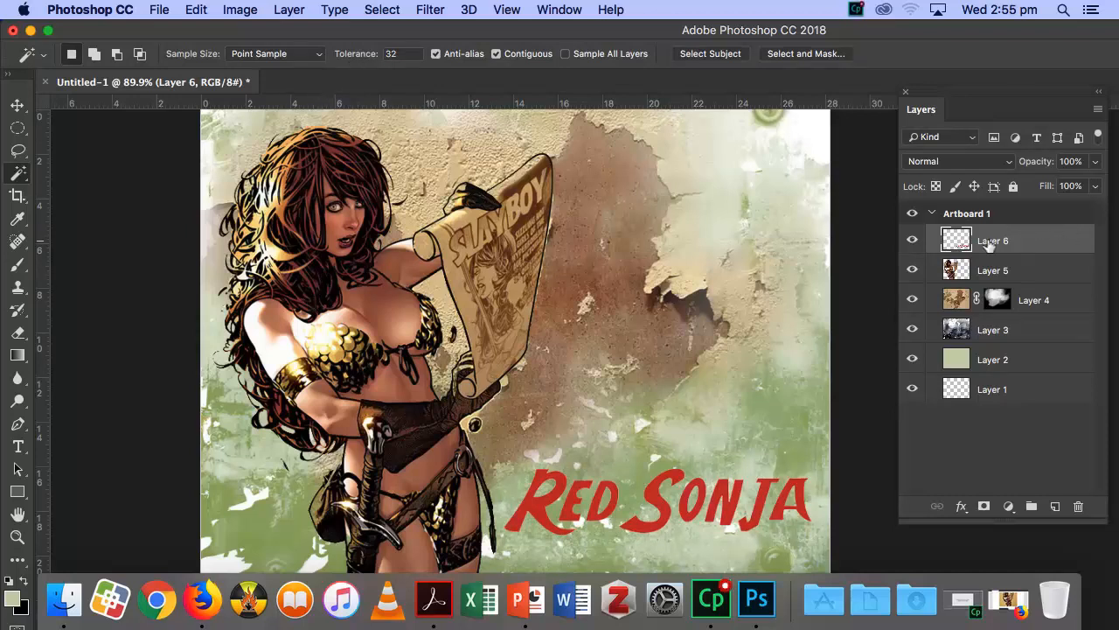
Add a Stroke effect to the Red Sonja lettering layer, positioned Outside and coloured near-white #fbfafa.
double_click(1059, 241)
left_click_drag(551, 76, 437, 50)
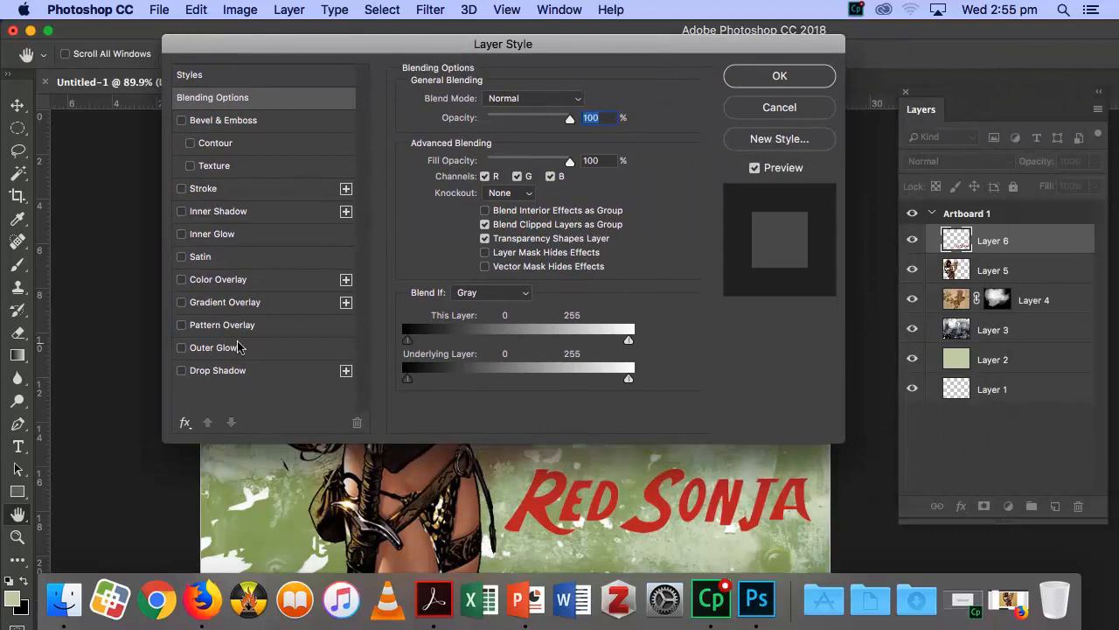
left_click(238, 193)
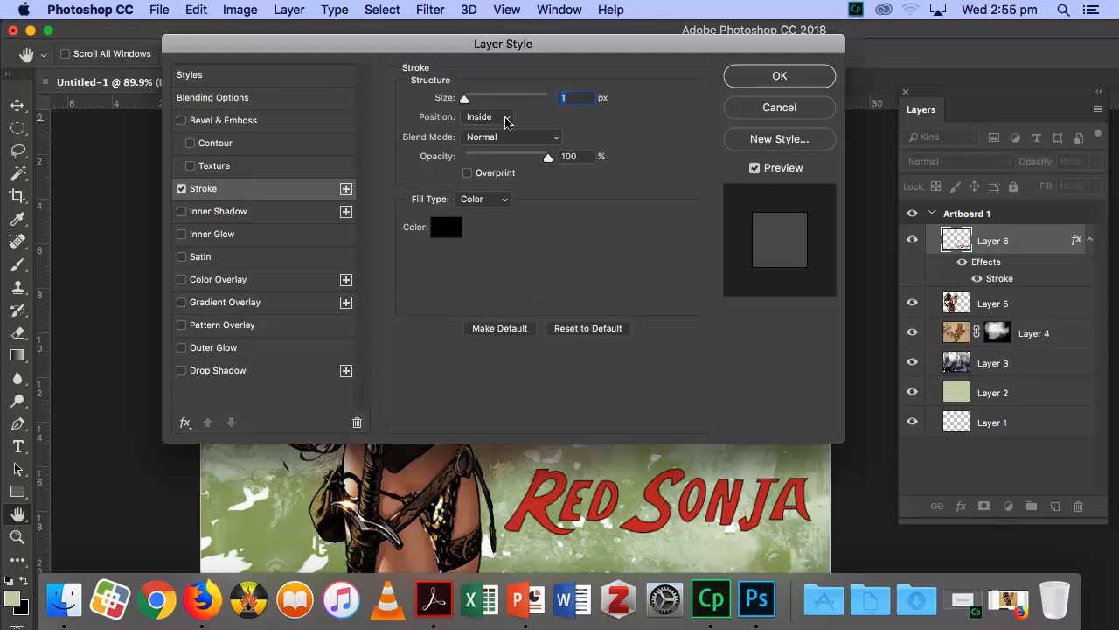
left_click(506, 123)
left_click(496, 104)
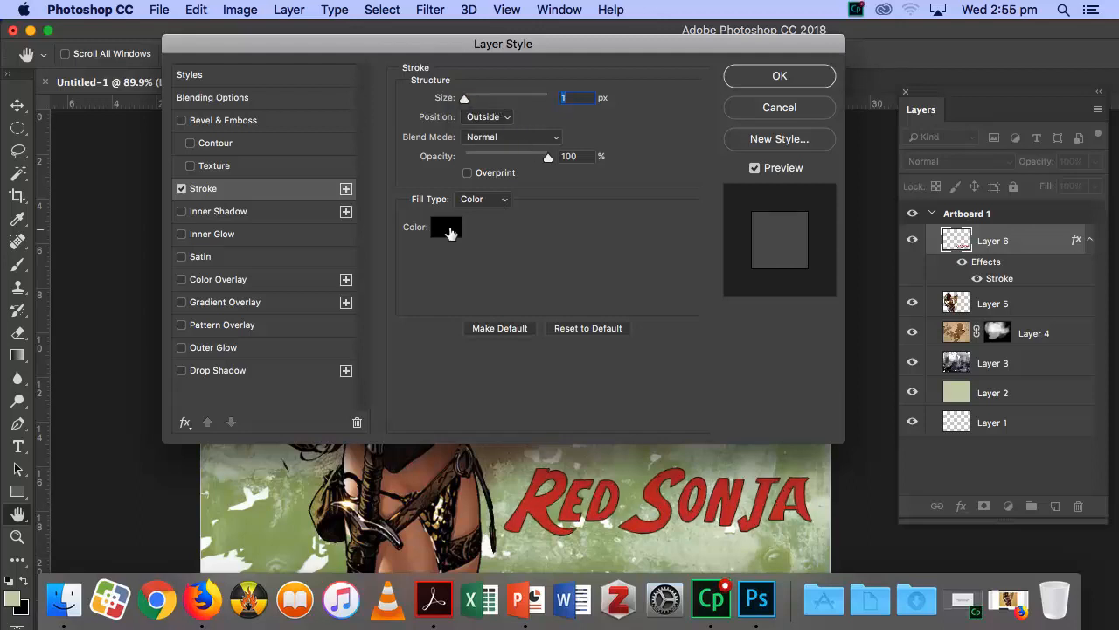
left_click(446, 228)
left_click(336, 153)
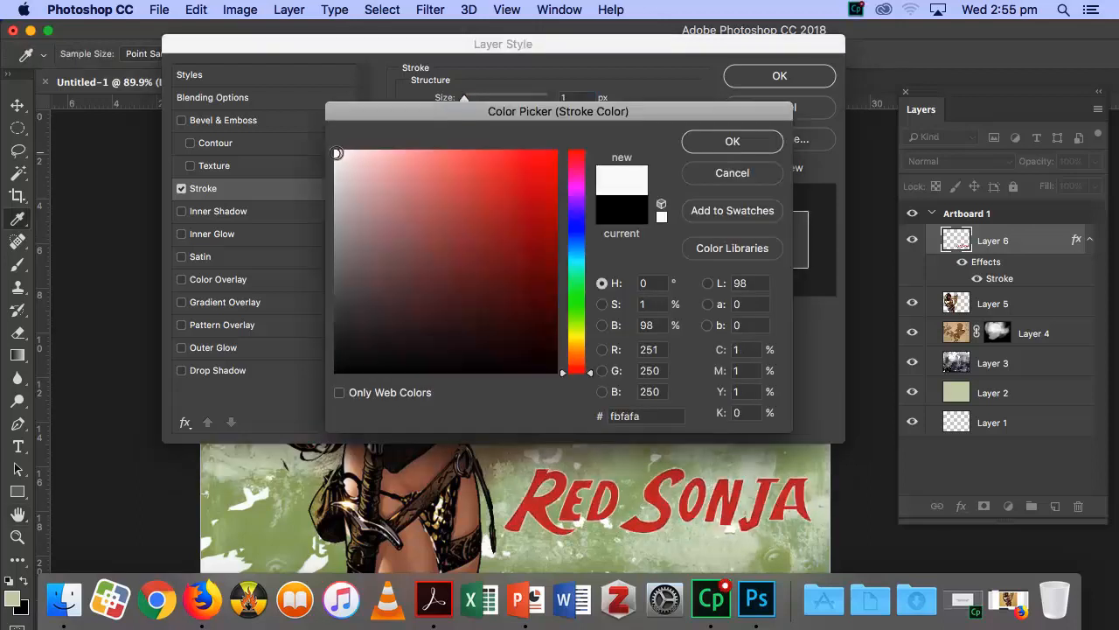
left_click(732, 141)
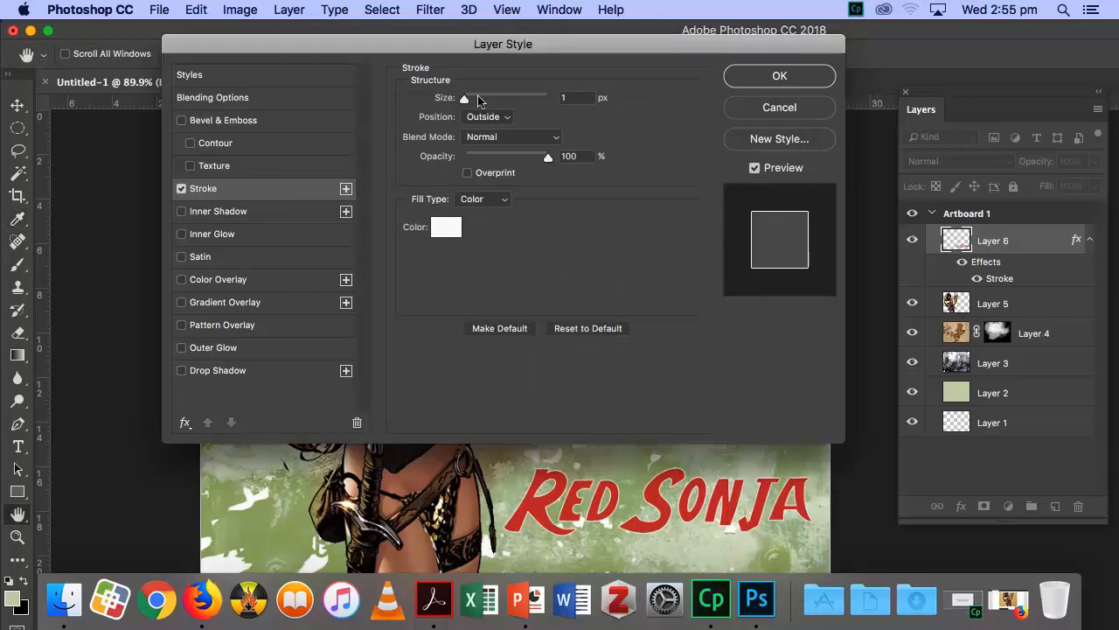
Set the lettering's stroke width to 4 px and add a black Outer Glow in Normal blend mode.
left_click_drag(463, 99, 467, 100)
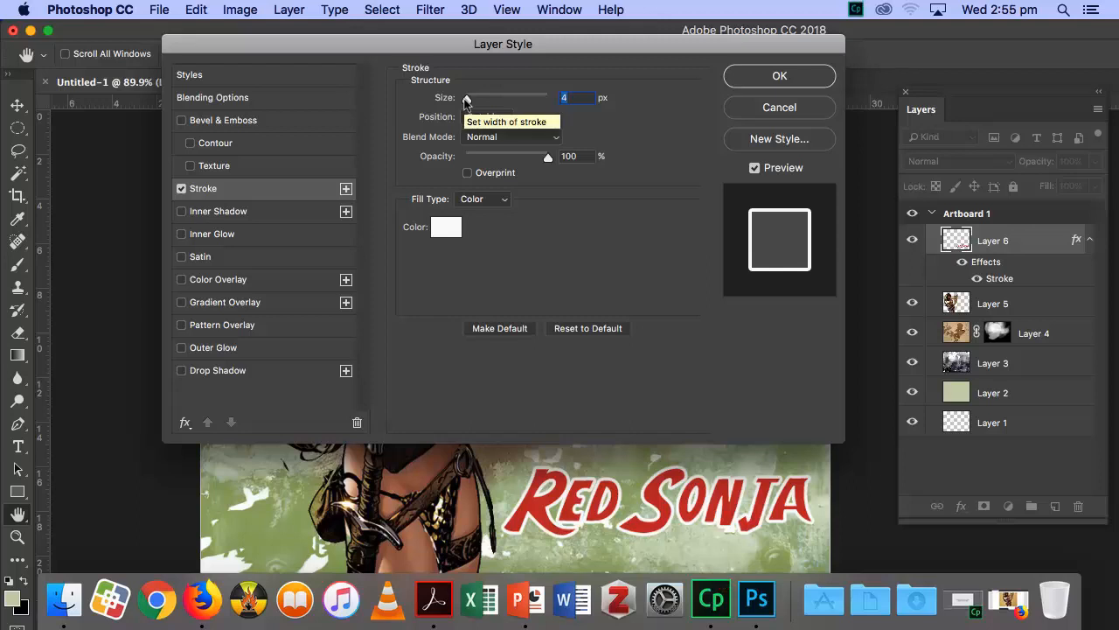
left_click(266, 351)
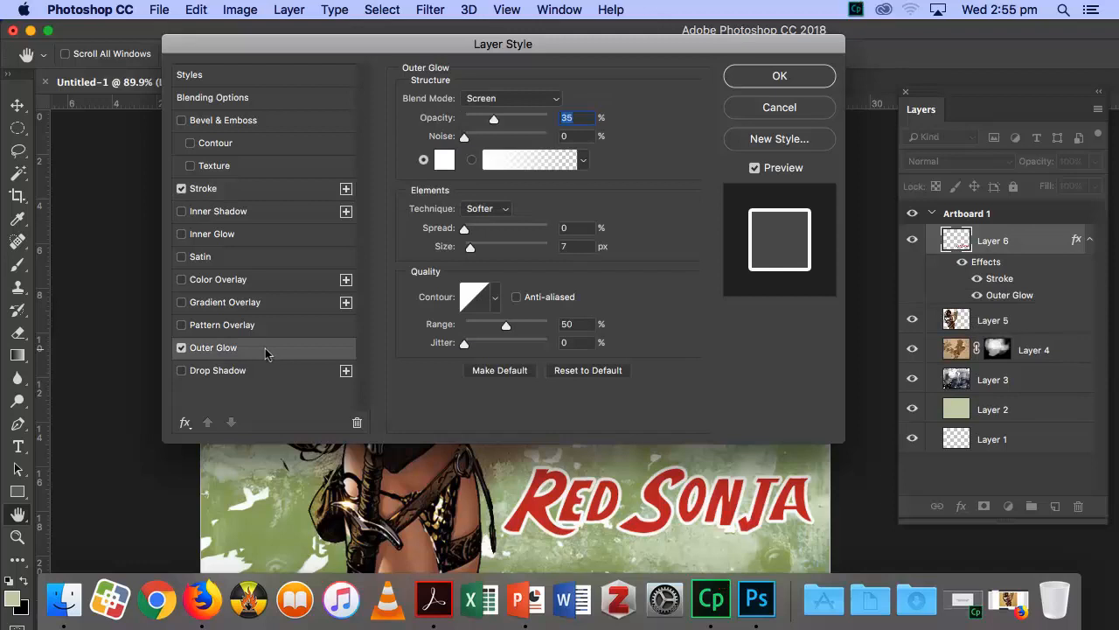
left_click(516, 101)
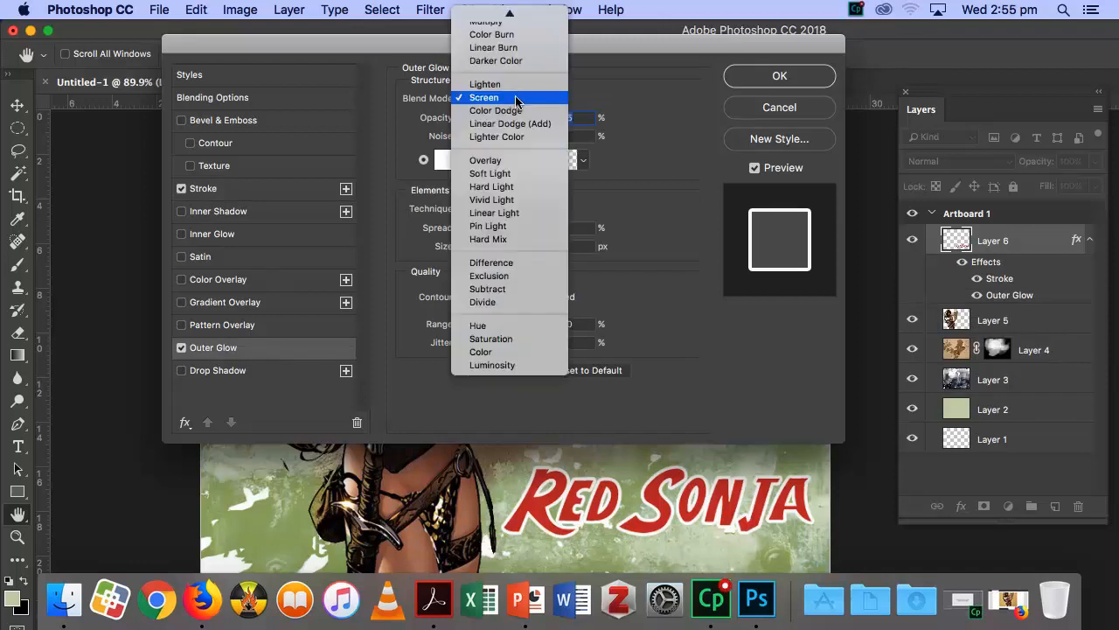
left_click(513, 14)
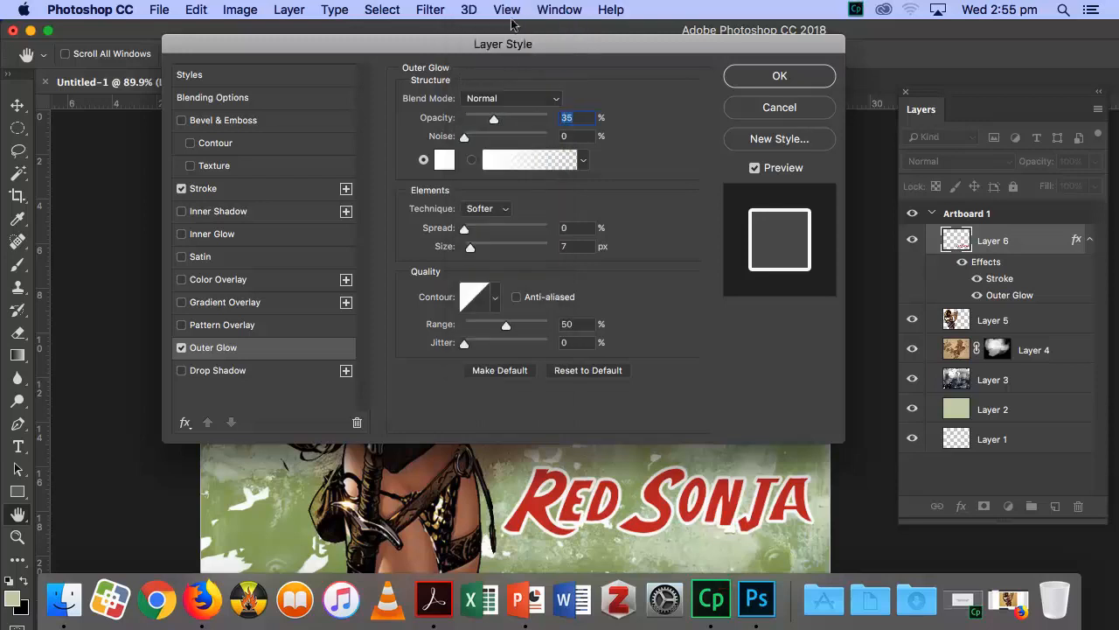
left_click(444, 161)
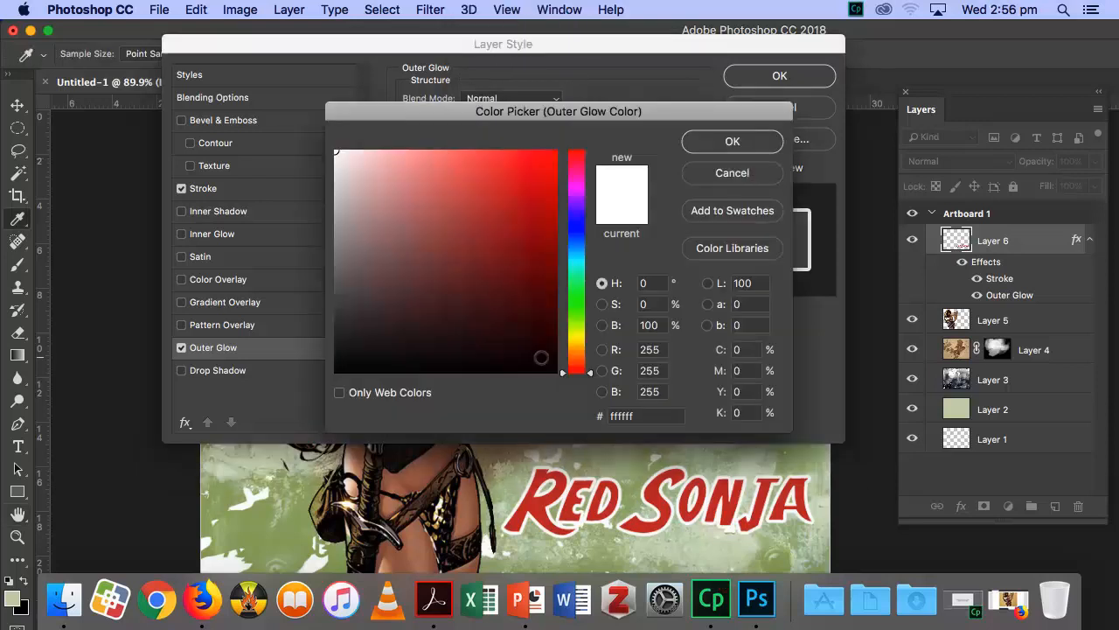
left_click(554, 370)
left_click(731, 144)
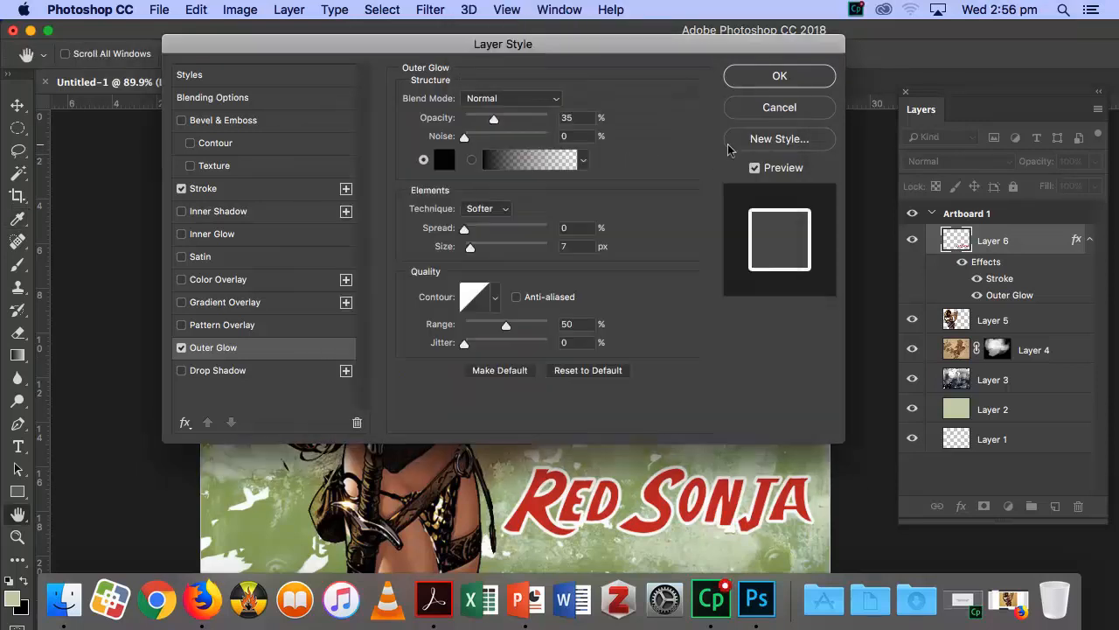
Set the lettering's Outer Glow to 79% opacity, 49% spread and 16 px size, and apply the layer style.
left_click_drag(470, 248, 503, 238)
left_click(494, 122)
left_click_drag(495, 122, 532, 127)
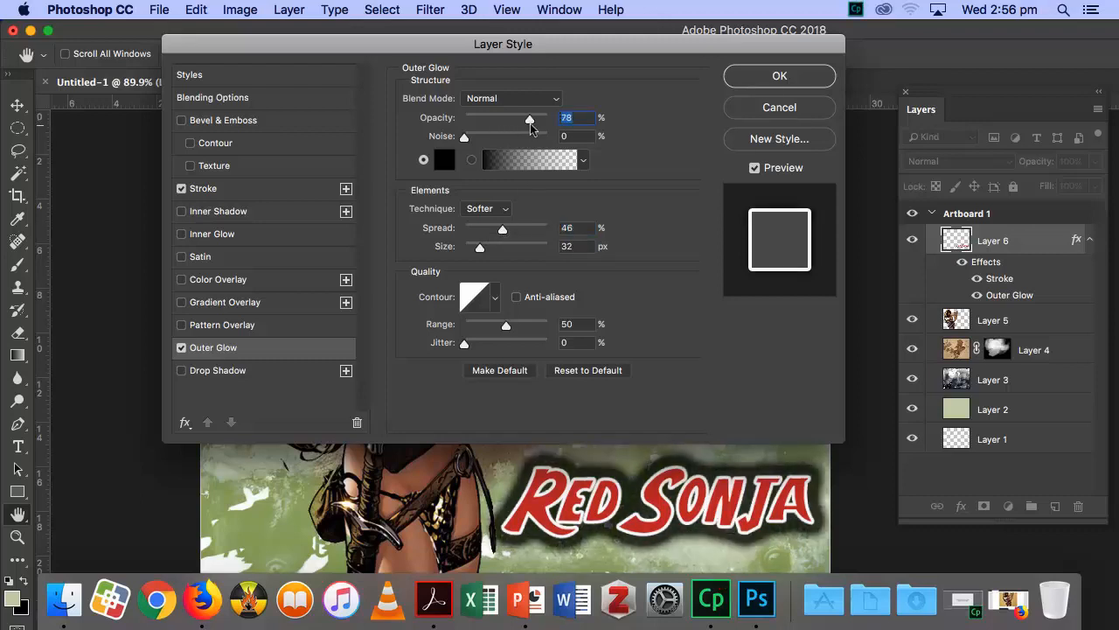
left_click_drag(479, 252, 475, 252)
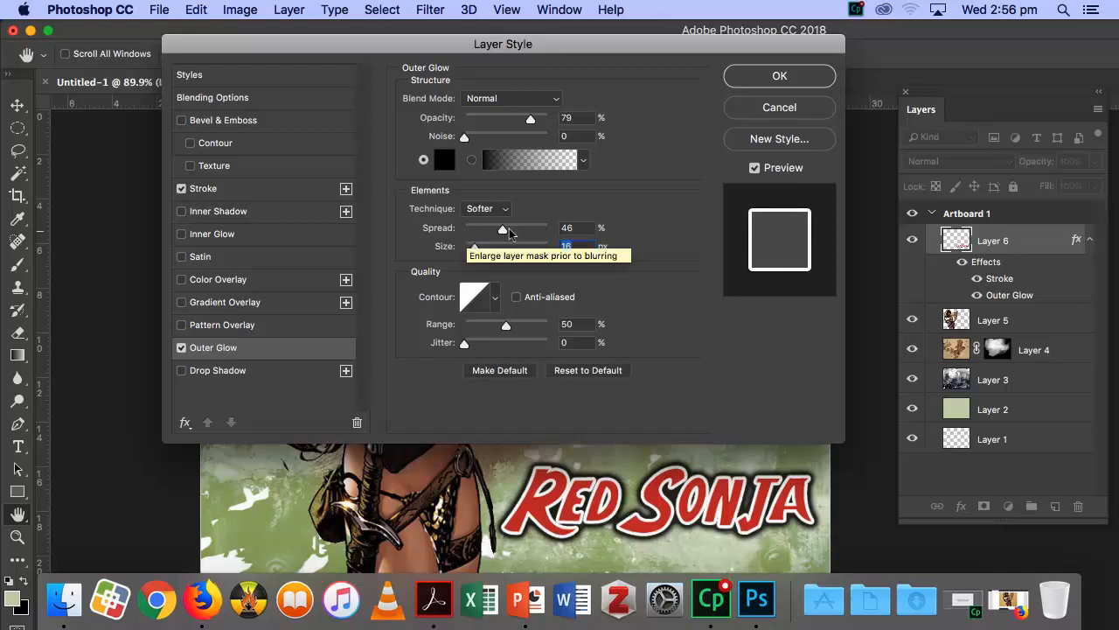
mouse_move(506, 230)
left_mouse_down()
mouse_move(488, 231)
mouse_move(540, 242)
mouse_move(505, 238)
left_mouse_up()
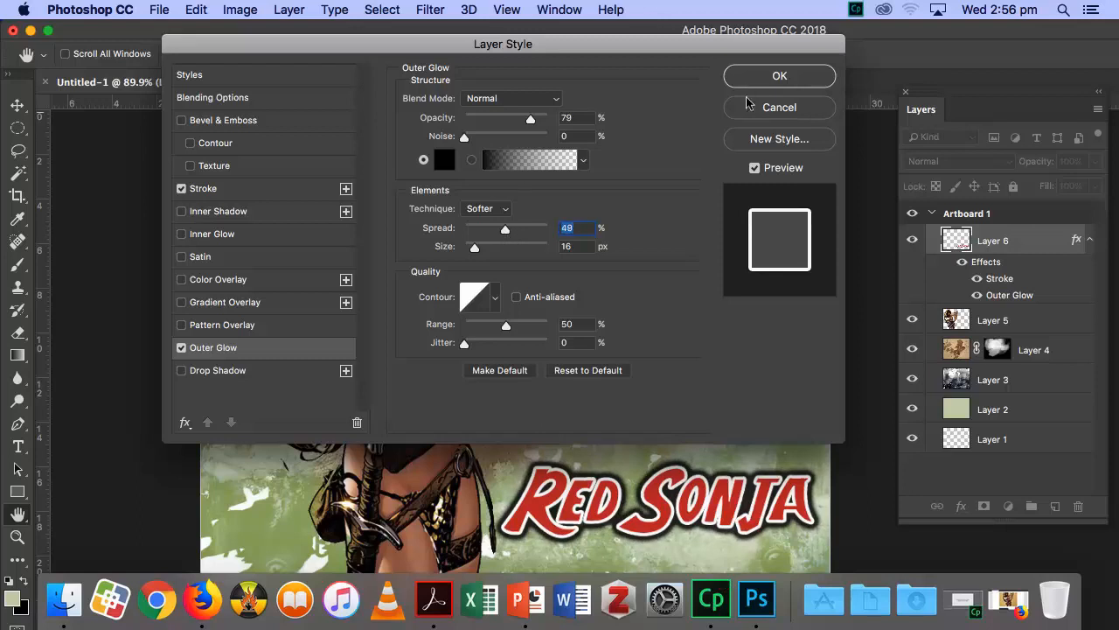
left_click(774, 79)
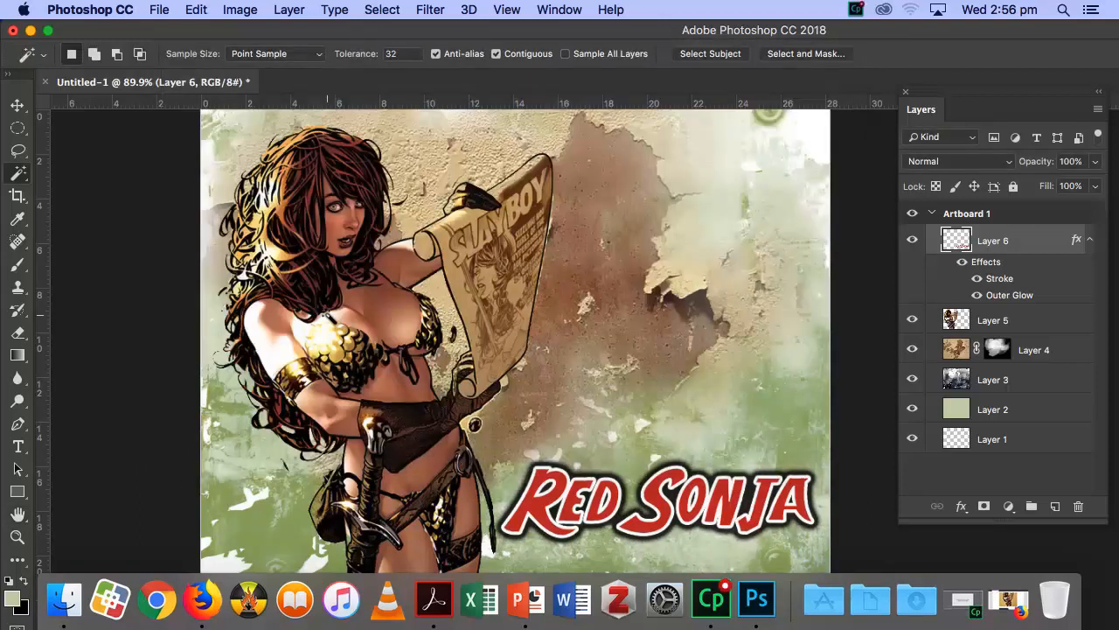
Open the image comic-book-cover.jpg from the Red Sonja folder on the Desktop.
left_click(161, 10)
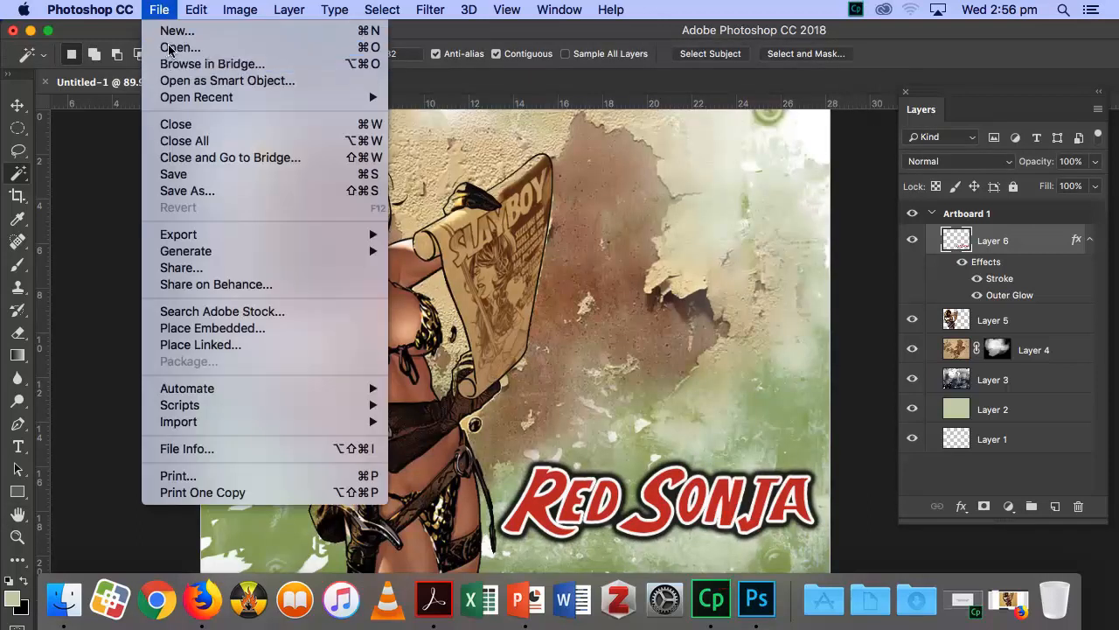
left_click(168, 49)
left_click(623, 103)
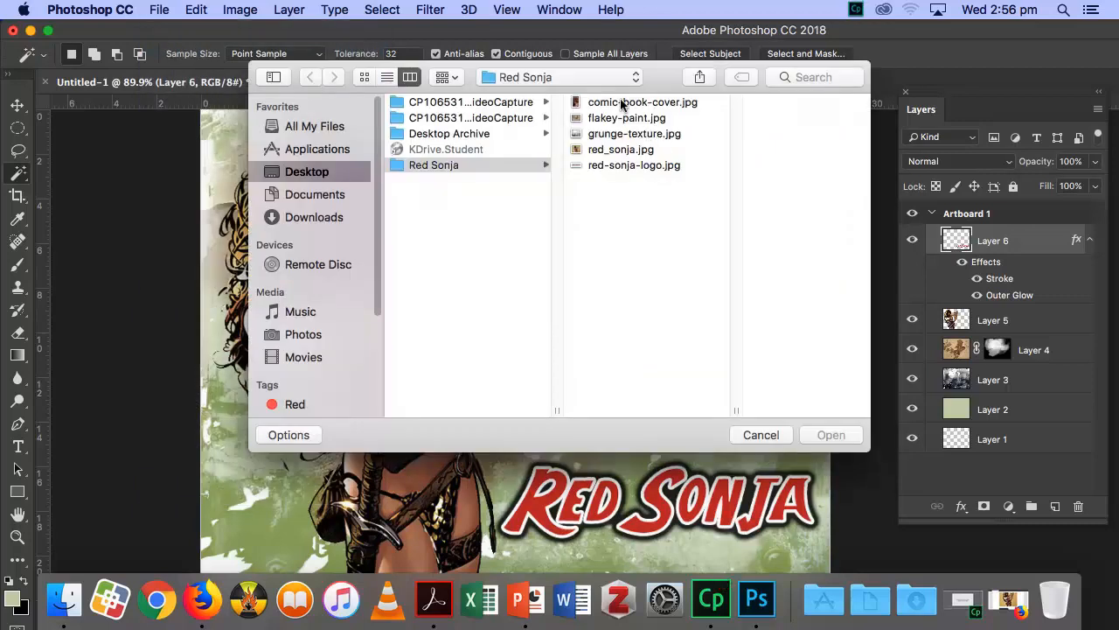
left_click(846, 436)
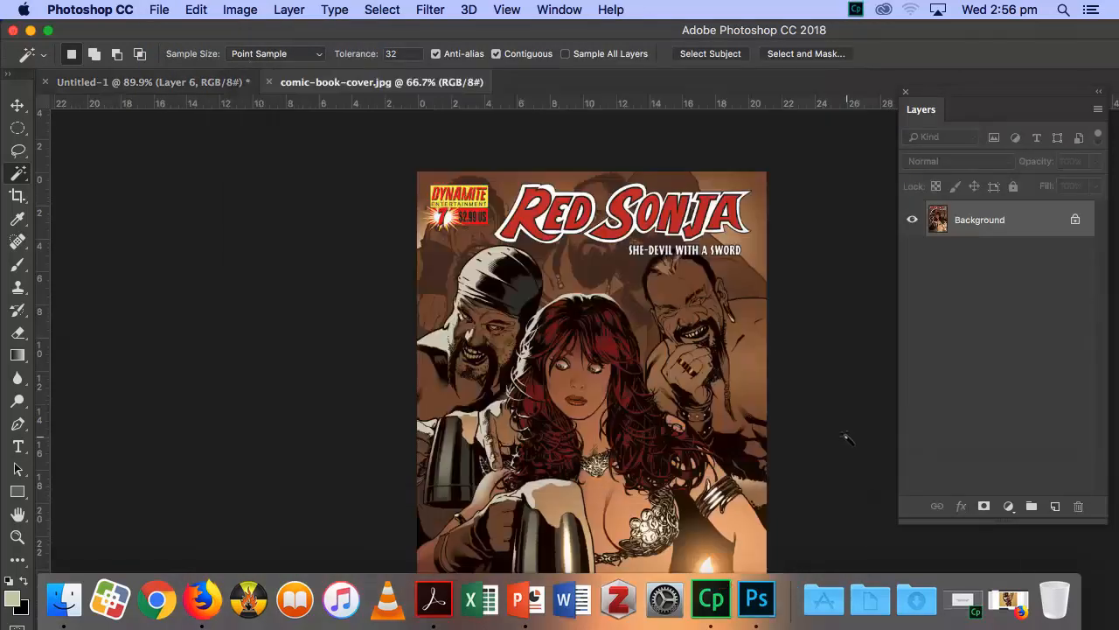
Copy the whole comic cover into the slide document as a new layer, scaled to about 38% and placed above the Red Sonja lettering.
key("super+a")
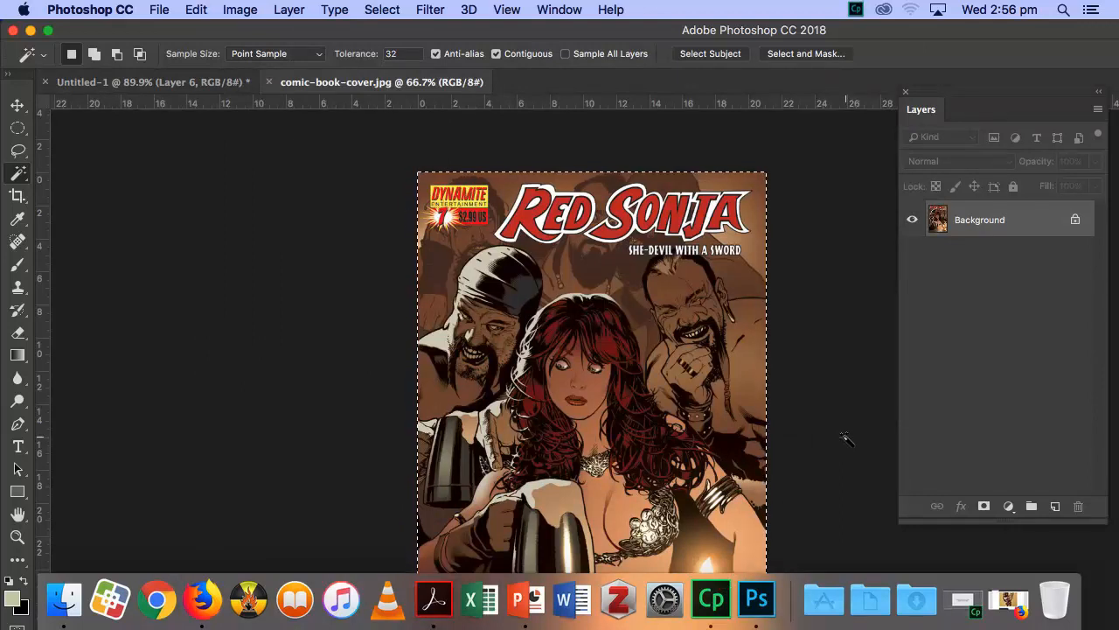
left_click(268, 81)
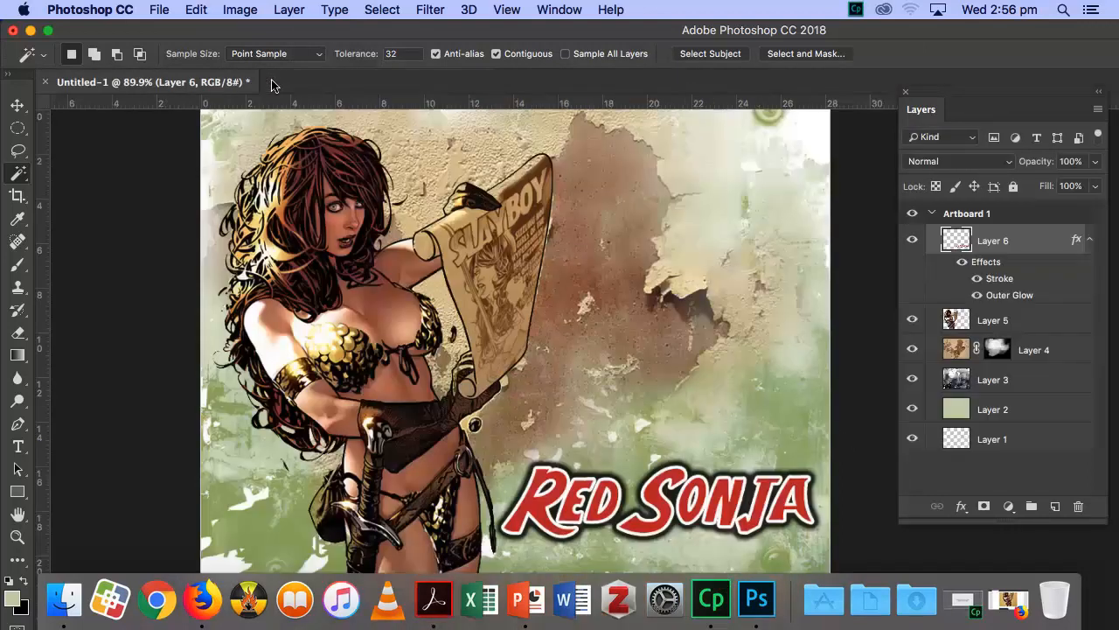
key("super+v")
key("super+t")
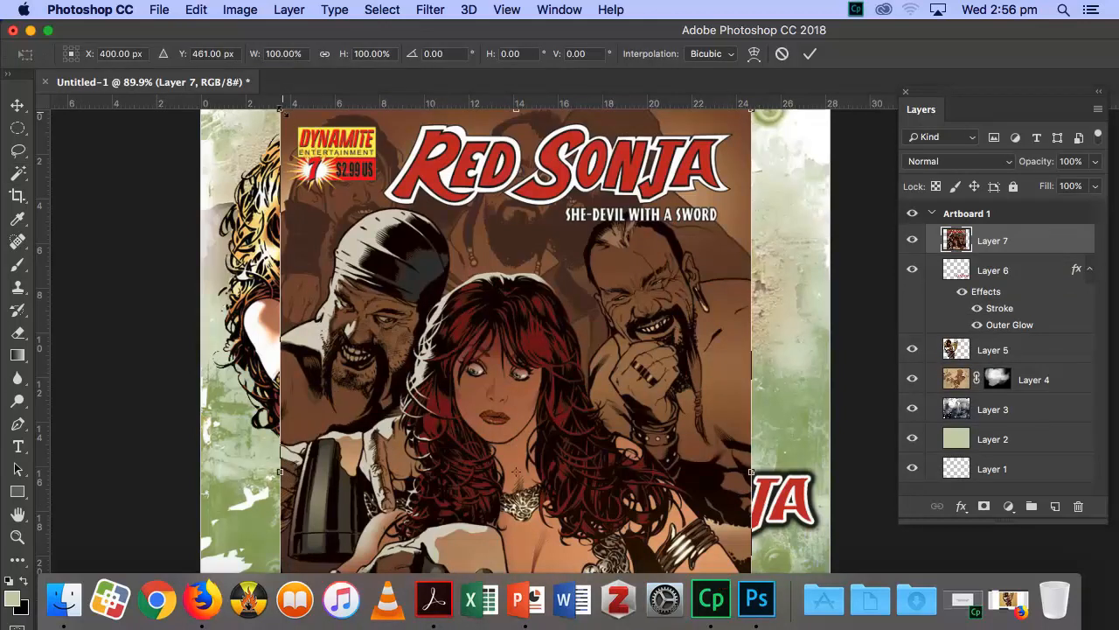
left_click_drag(280, 110, 582, 141)
left_click_drag(814, 141, 759, 203)
left_click_drag(686, 305, 722, 216)
left_click_drag(608, 413, 603, 420)
left_click_drag(665, 357, 664, 350)
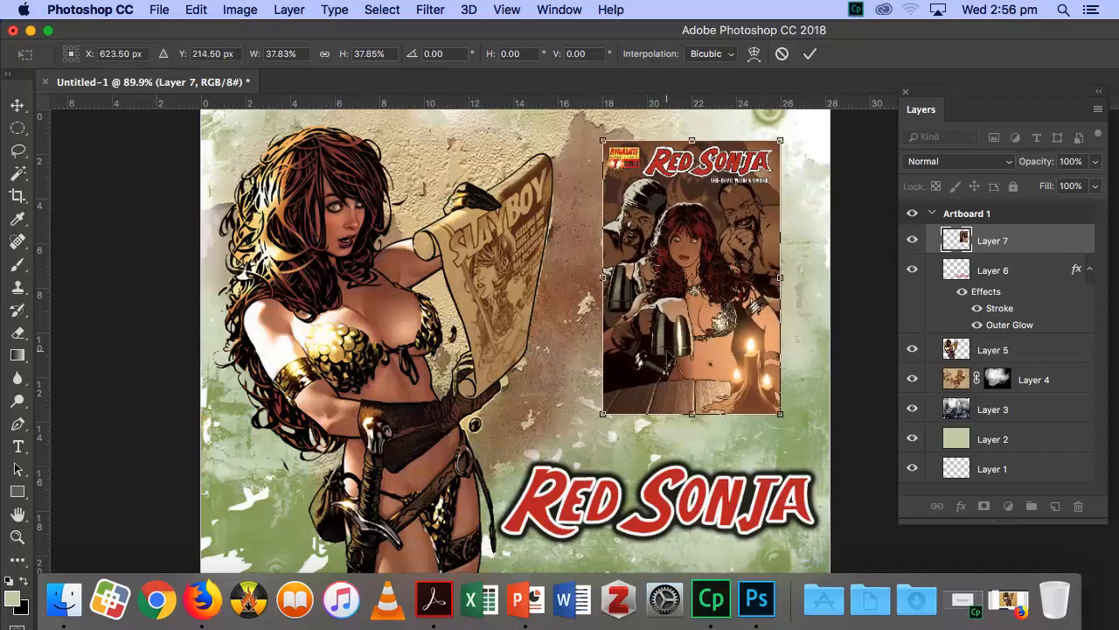
key("Return")
key("w")
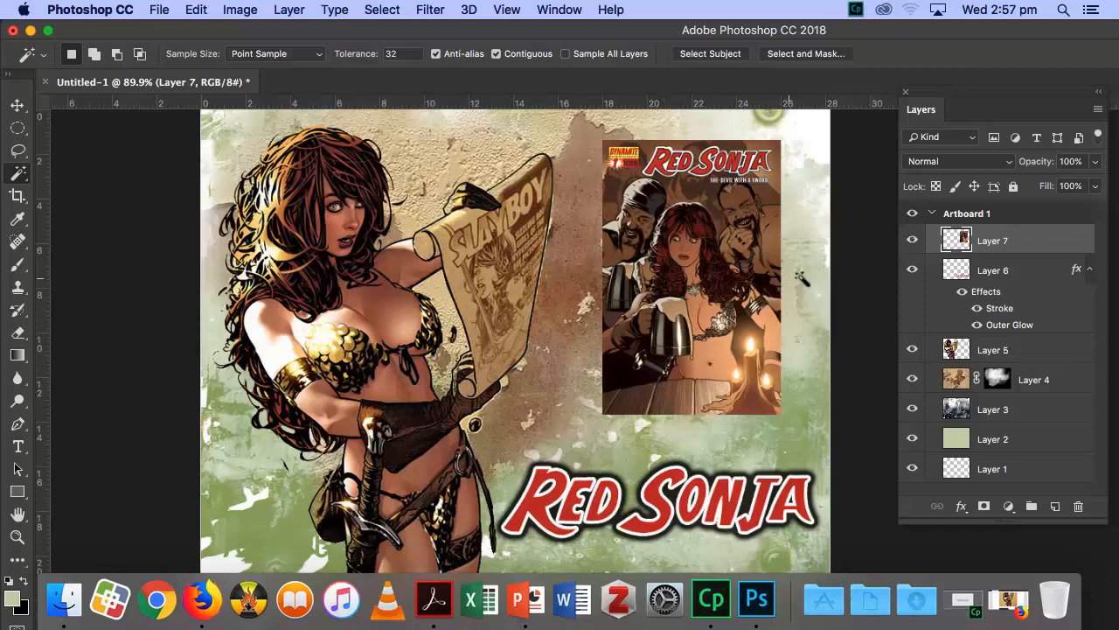
Hide the comic cover, lettering, figure and masked flaky-paint layers (Layers 7 to 4), keeping only the green grunge background layers shown.
left_click(912, 242)
left_click(912, 270)
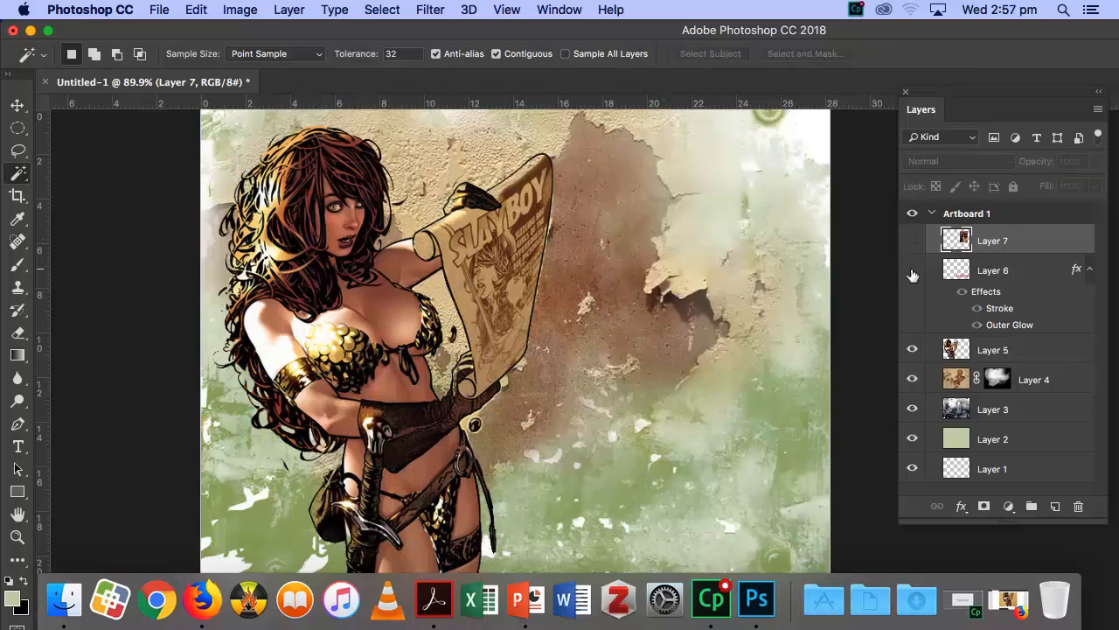
left_click(912, 350)
left_click(913, 380)
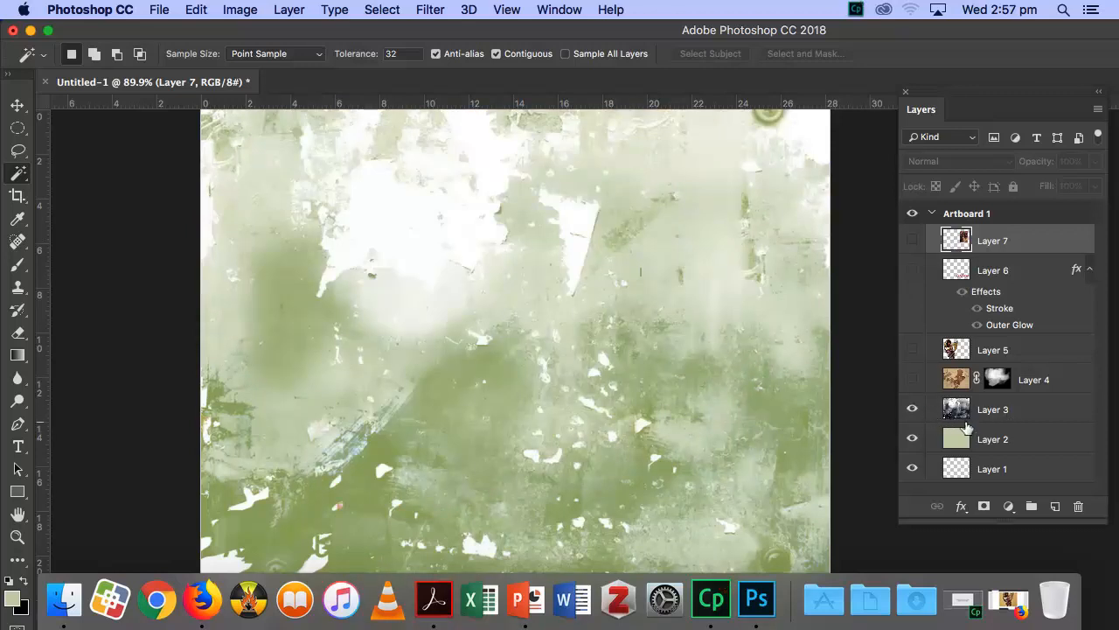
left_click(912, 410)
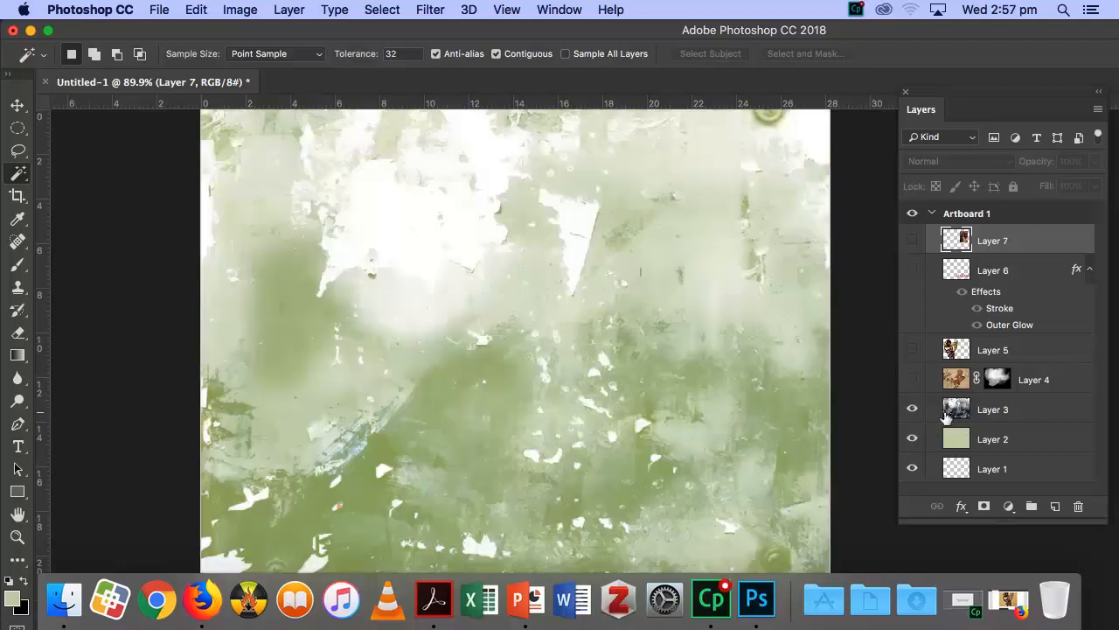
left_click(912, 410)
Start a Save for Web export of the green background in JPEG format with High quality at 800 × 600 px.
left_click(157, 9)
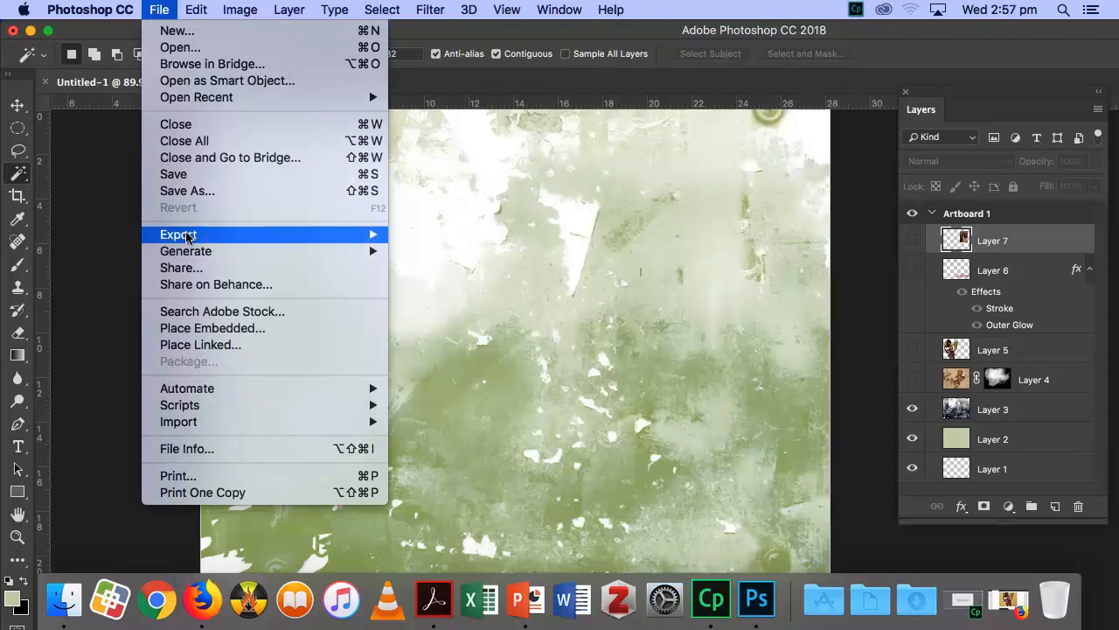
mouse_move(186, 236)
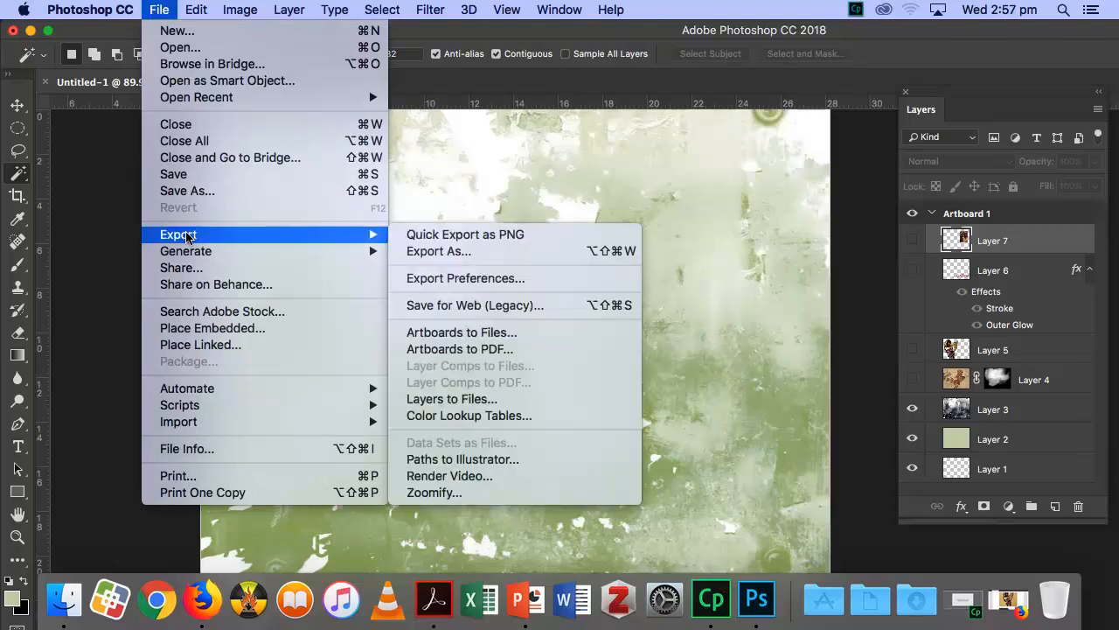
left_click(478, 305)
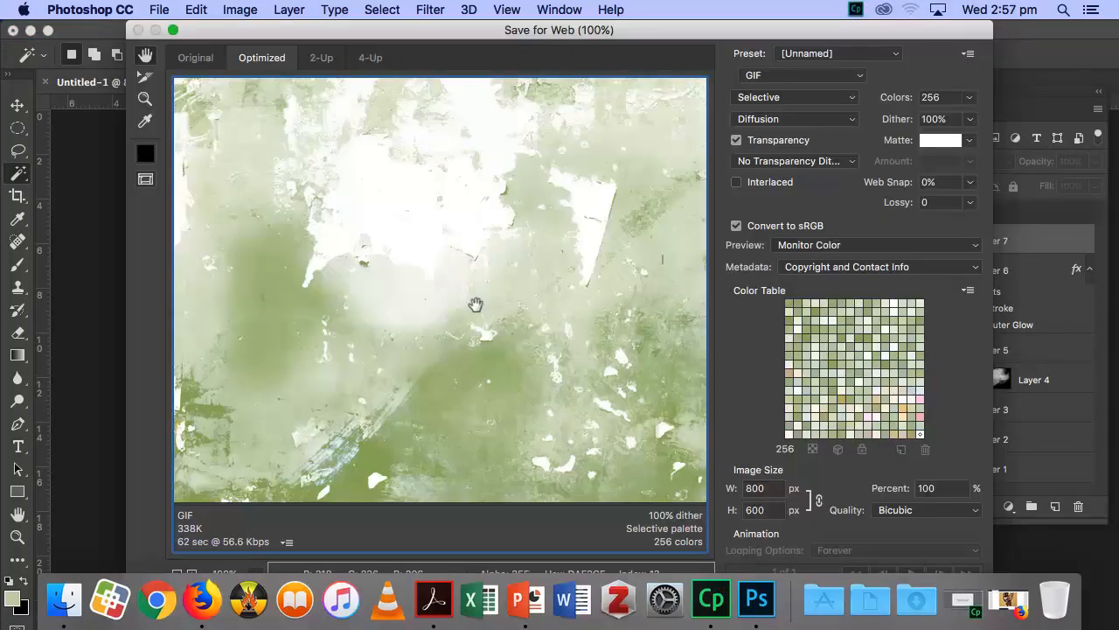
left_click(785, 76)
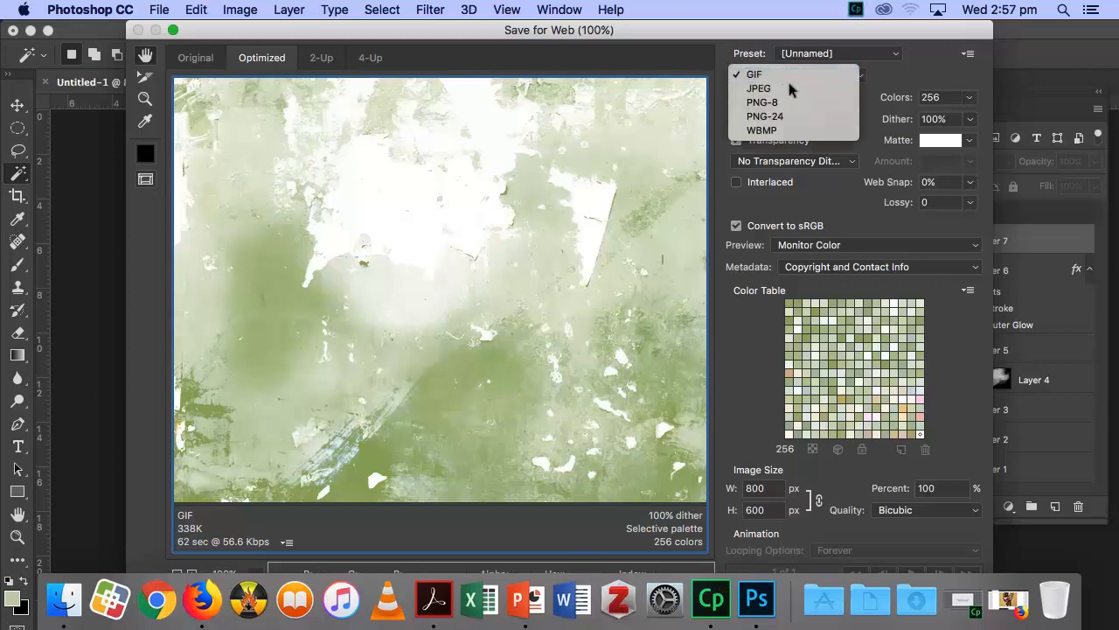
left_click(792, 89)
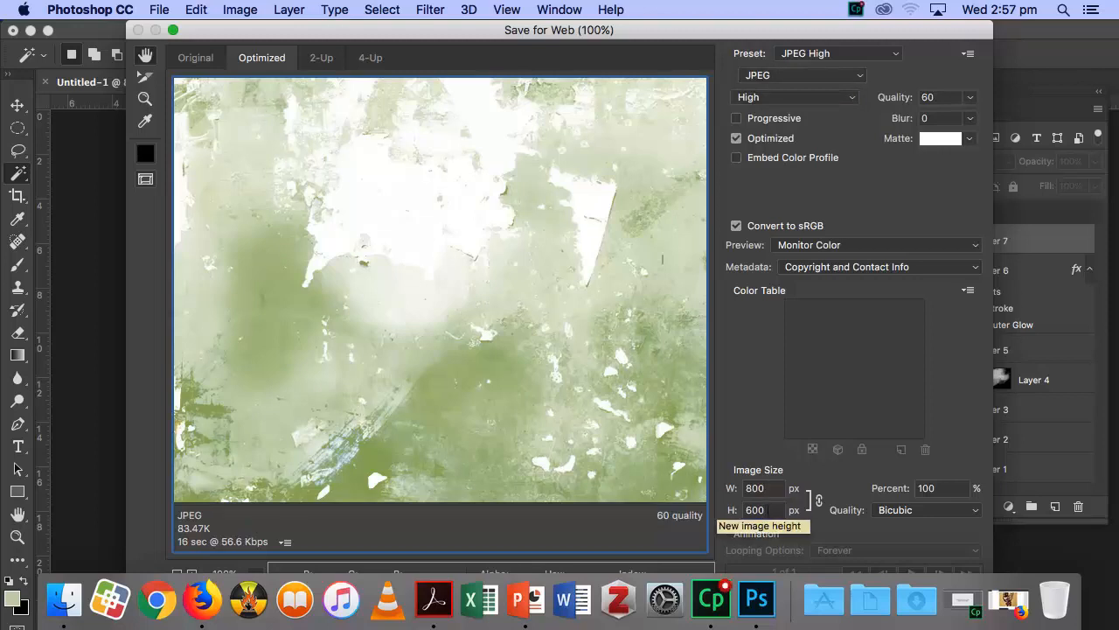
left_click(757, 510)
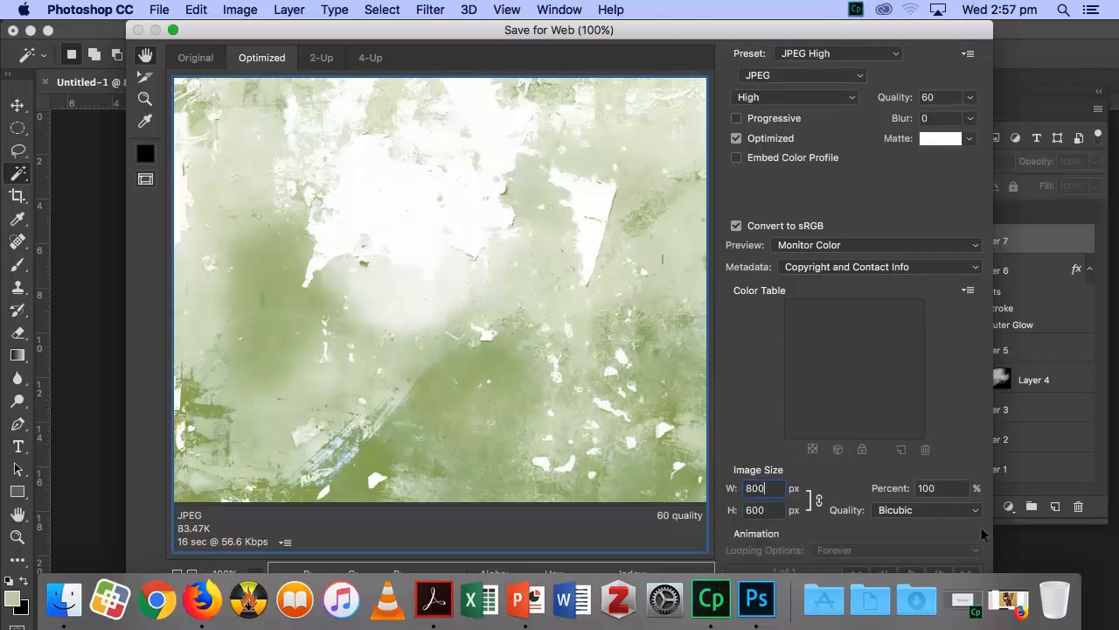
left_click_drag(681, 39, 640, 38)
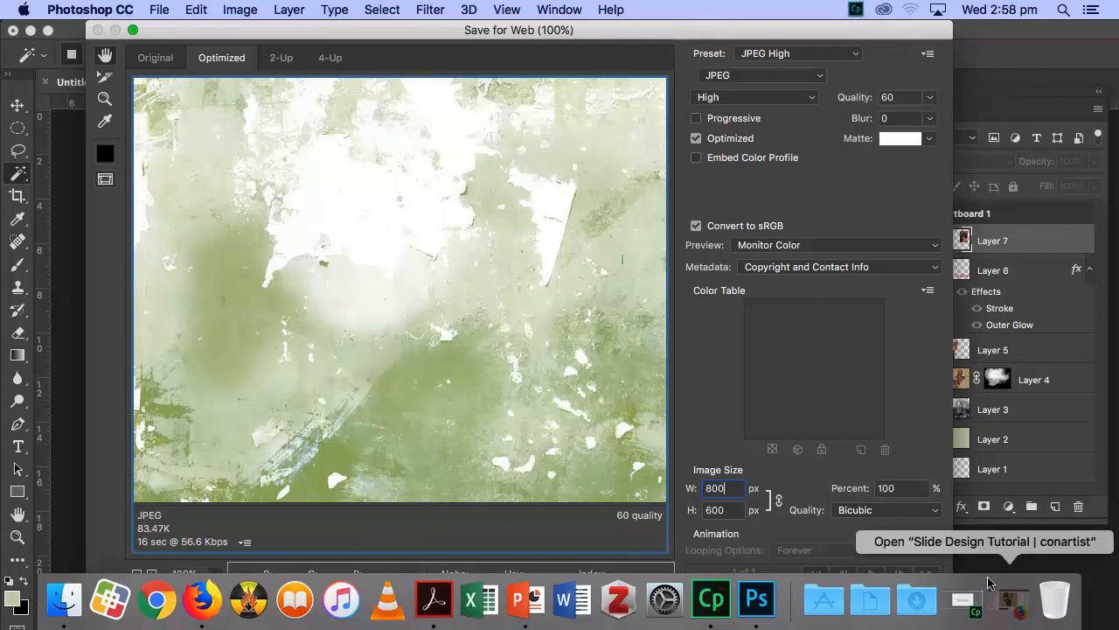
left_click(965, 599)
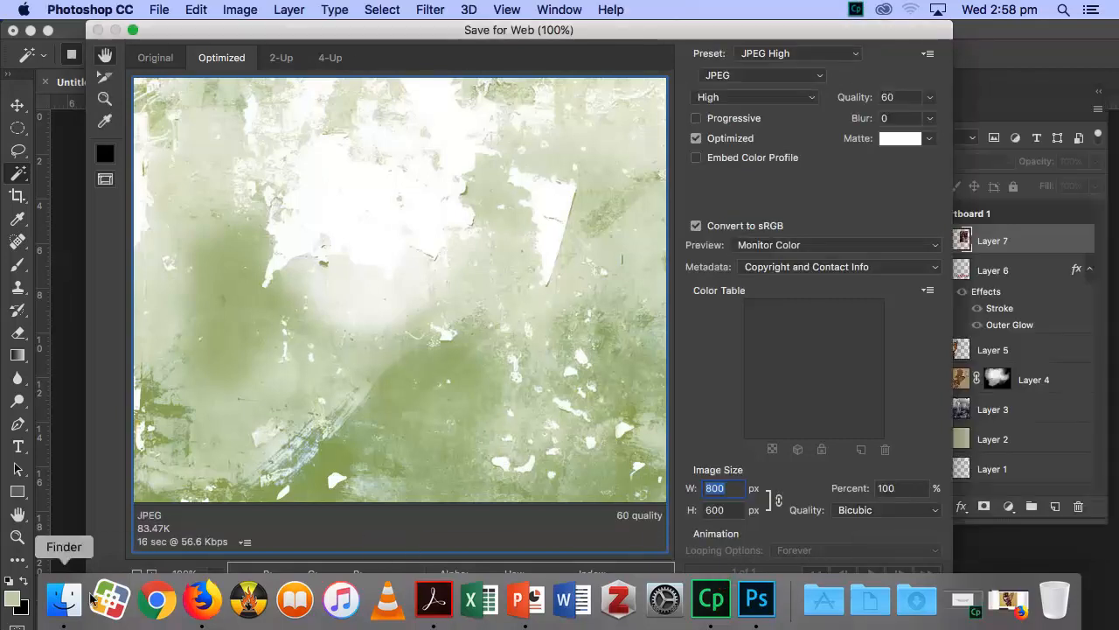
right_click(98, 619)
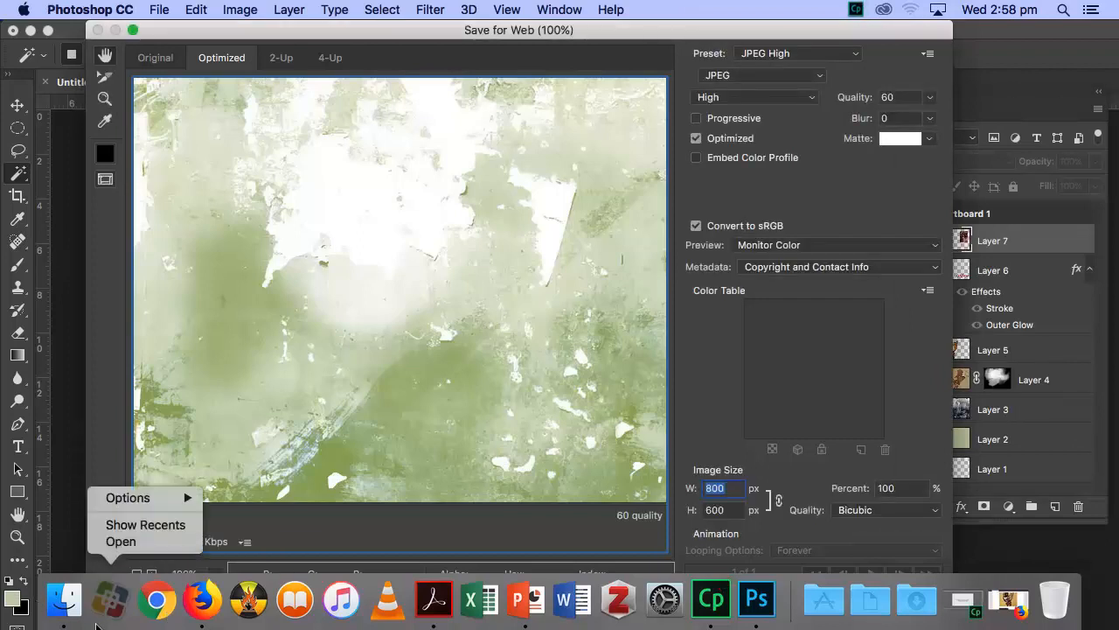
mouse_move(161, 496)
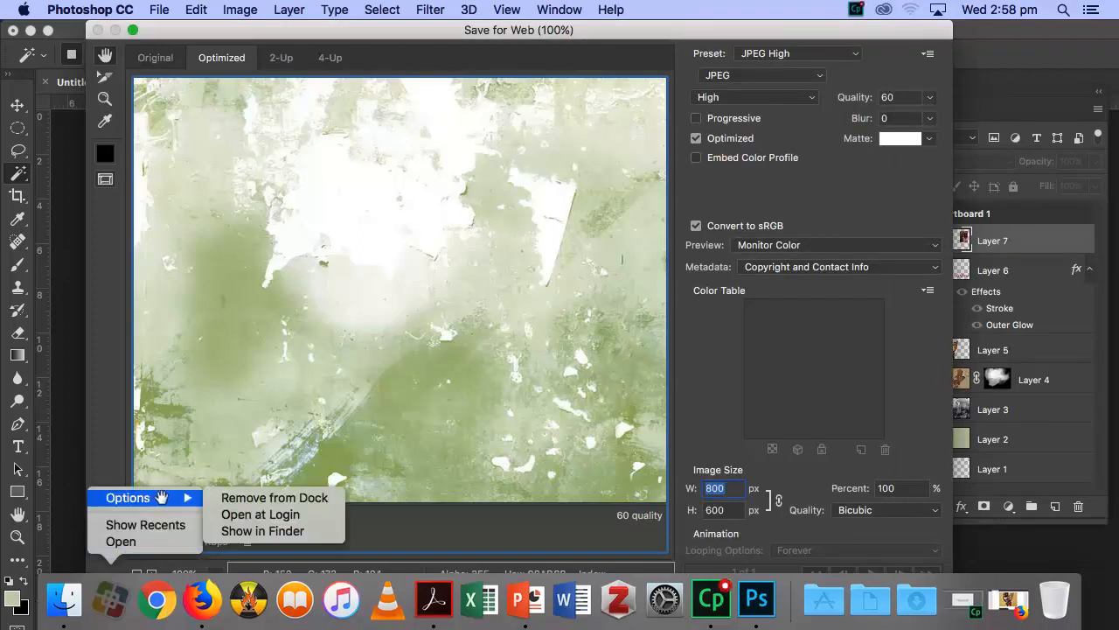
left_click(98, 625)
right_click(98, 624)
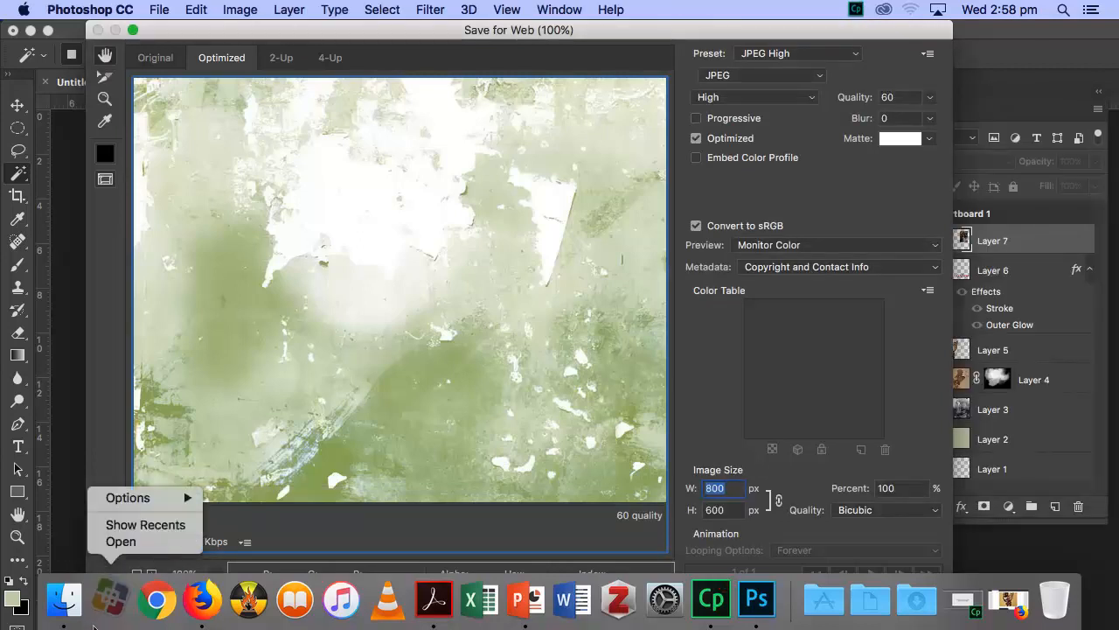
left_click(109, 619)
right_click(106, 619)
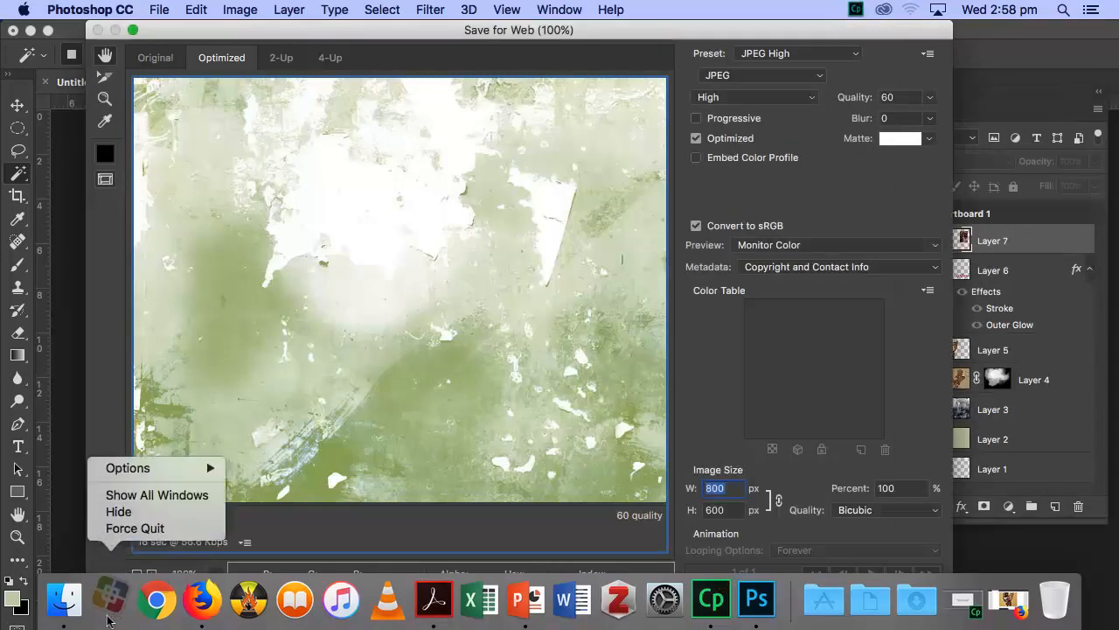
left_click(132, 528)
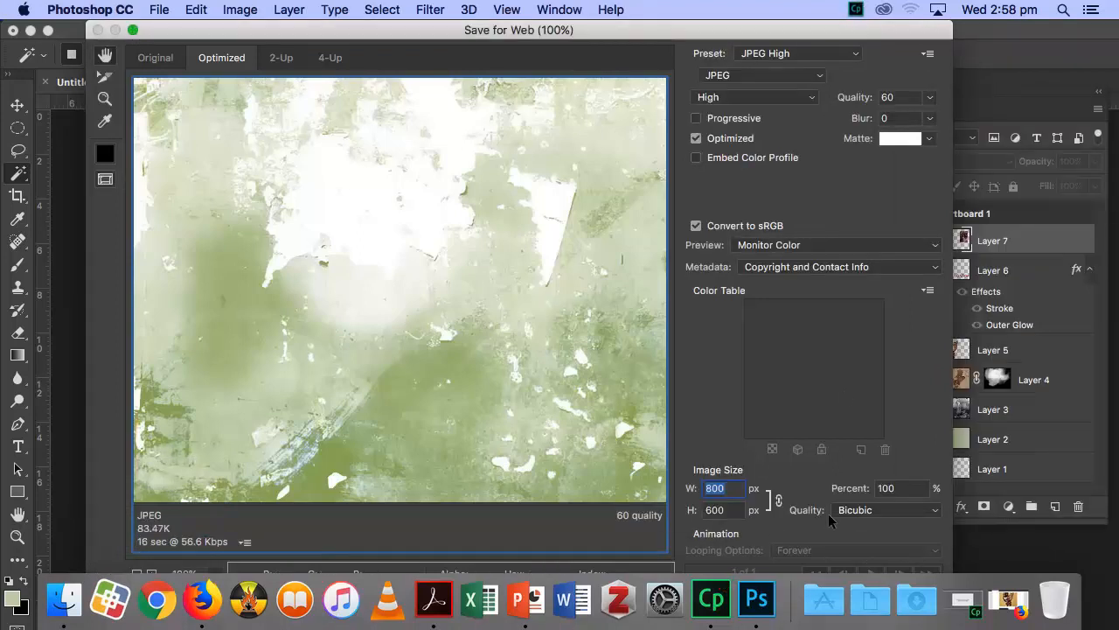
left_click(733, 534)
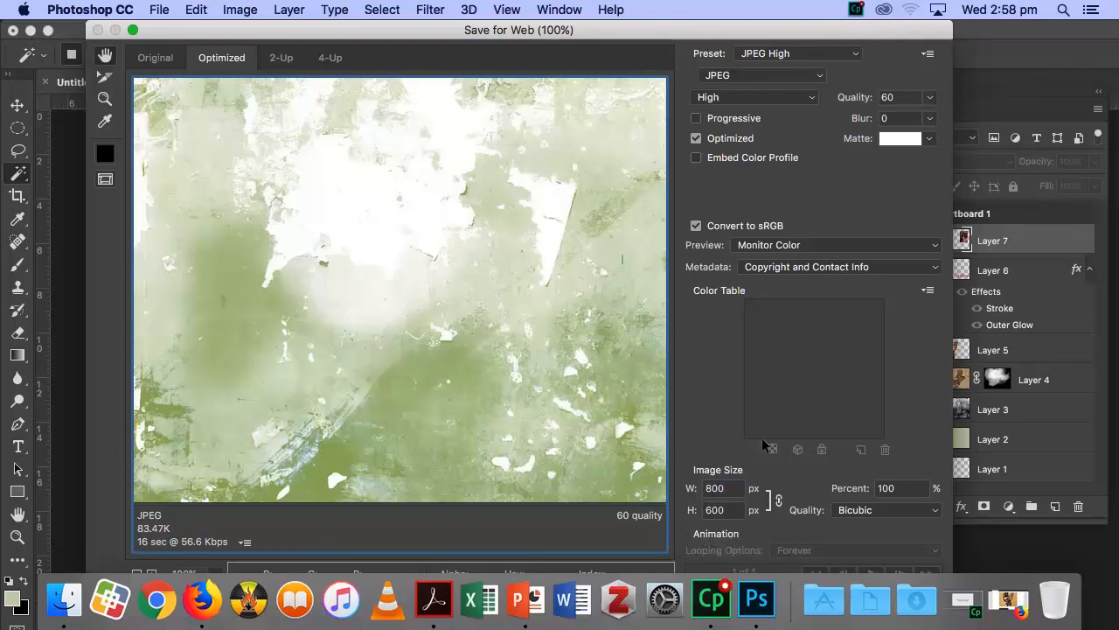
Create a folder named Save for Web inside the Desktop's Red Sonja folder as the destination for the green background export.
key("Return")
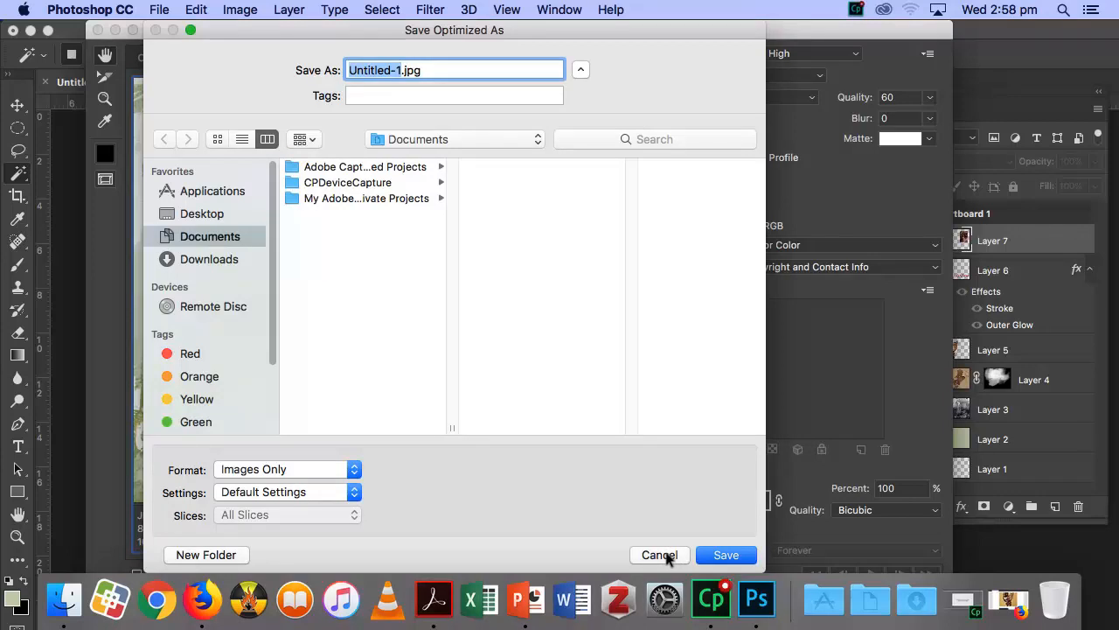
left_click(217, 215)
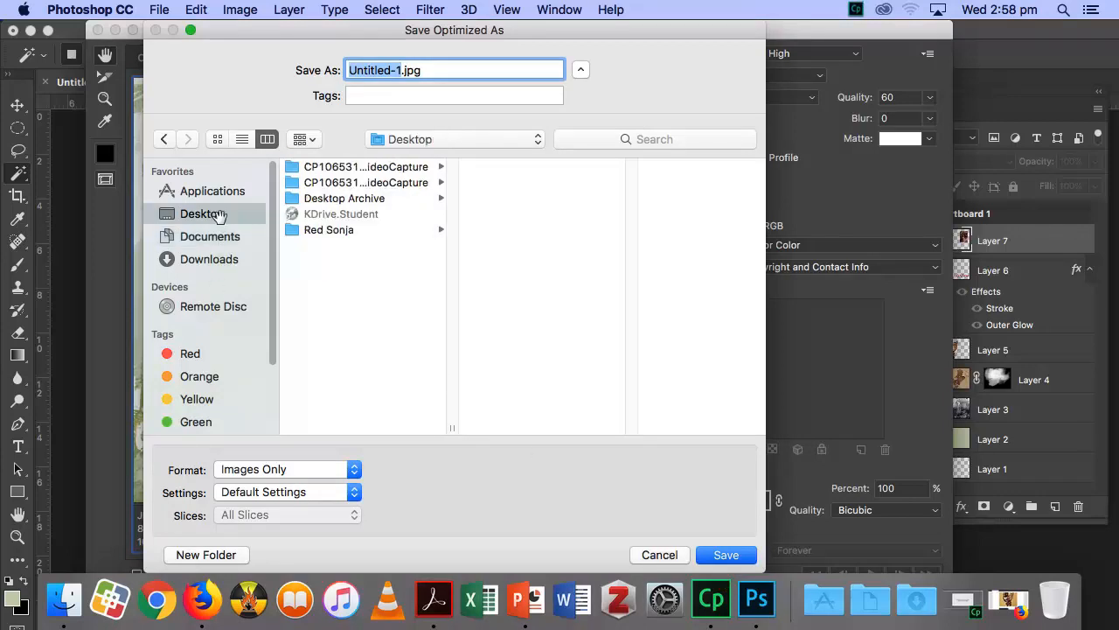
left_click(380, 237)
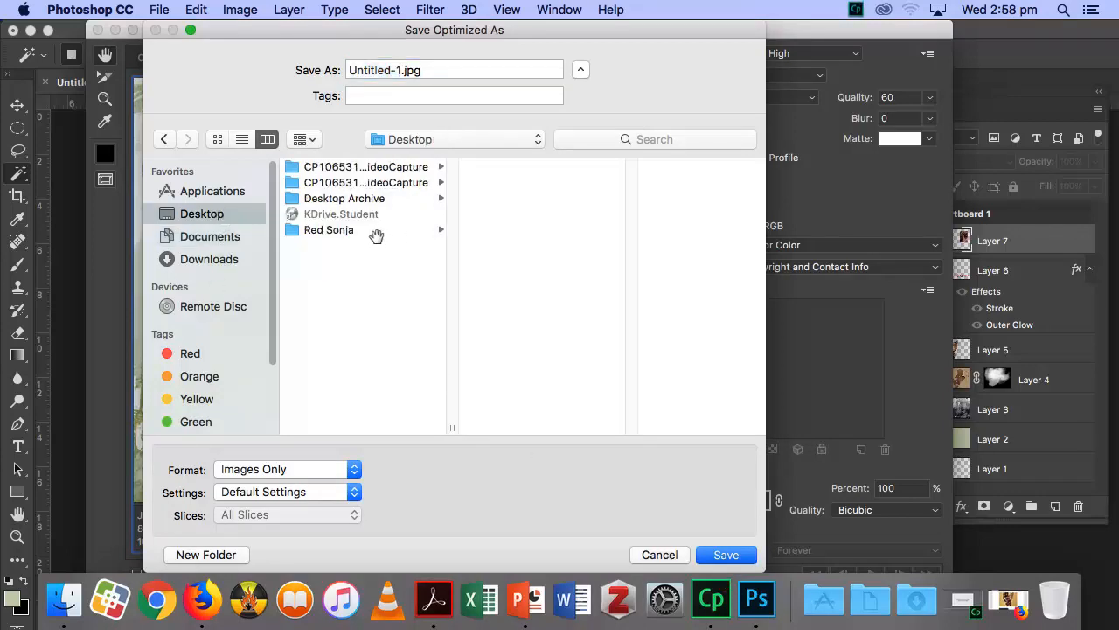
left_click(345, 230)
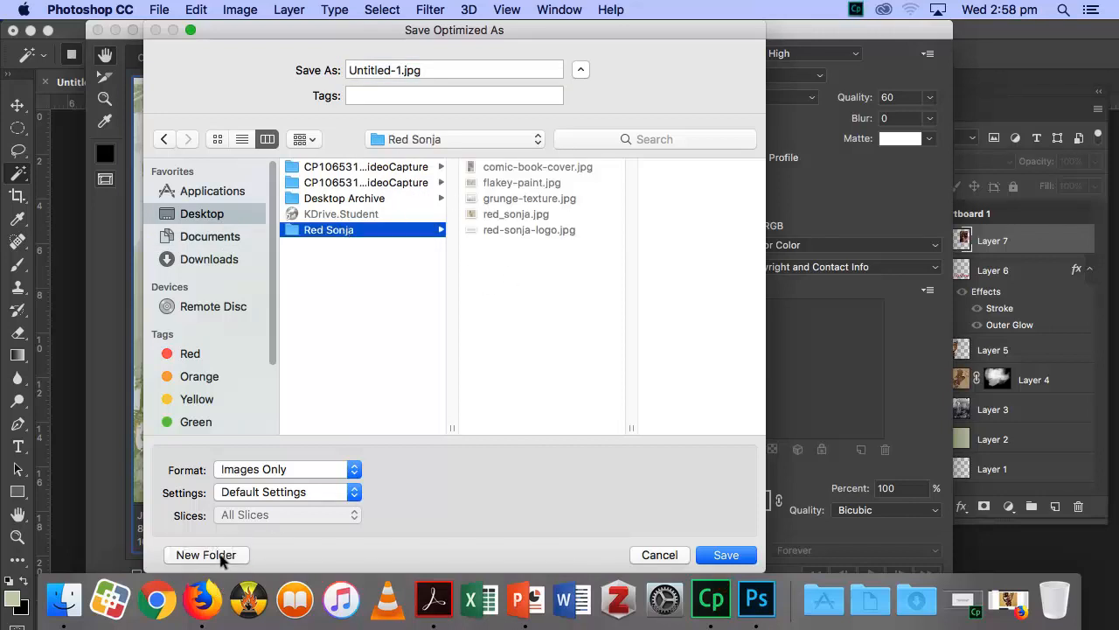
left_click(223, 556)
type("Save for Web")
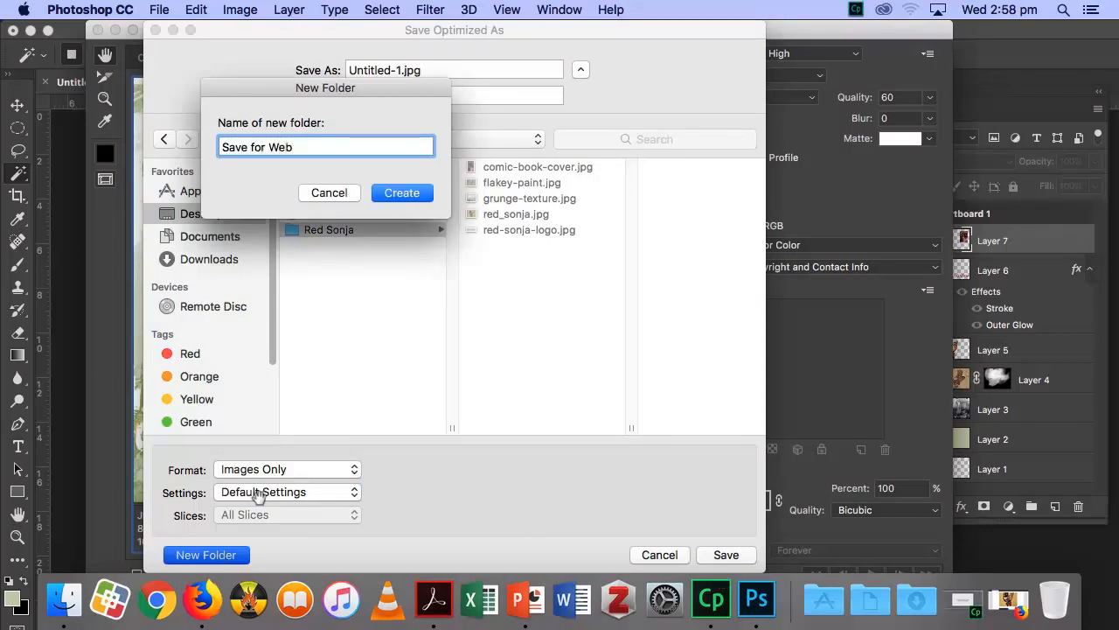
left_click(398, 192)
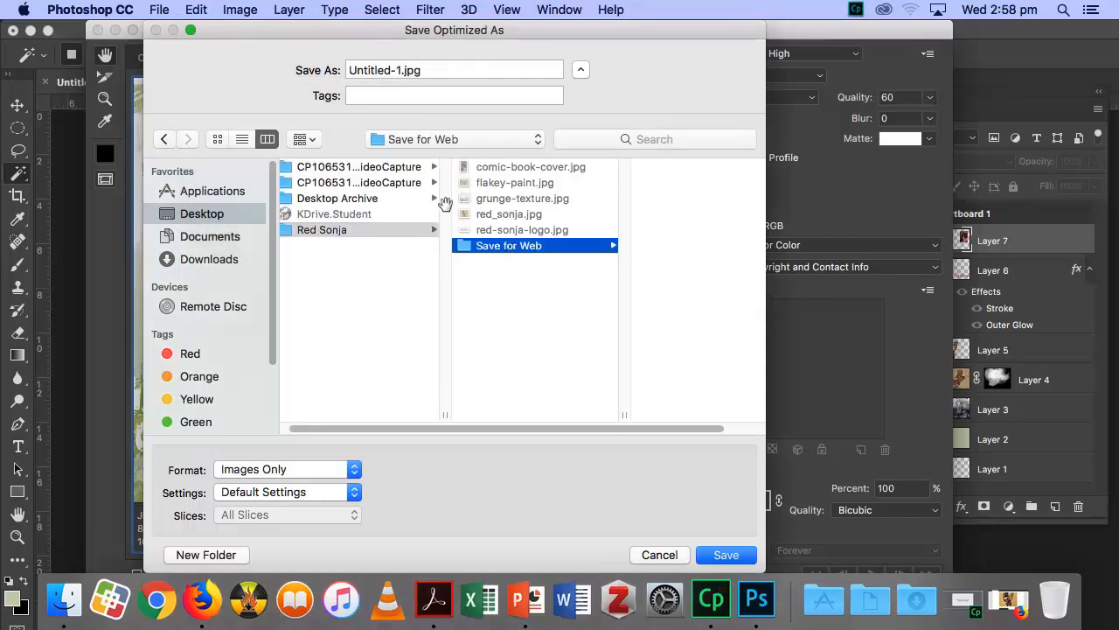
Name the exported green background slide-1.jpg and save it in the Save for Web folder.
left_click(383, 71)
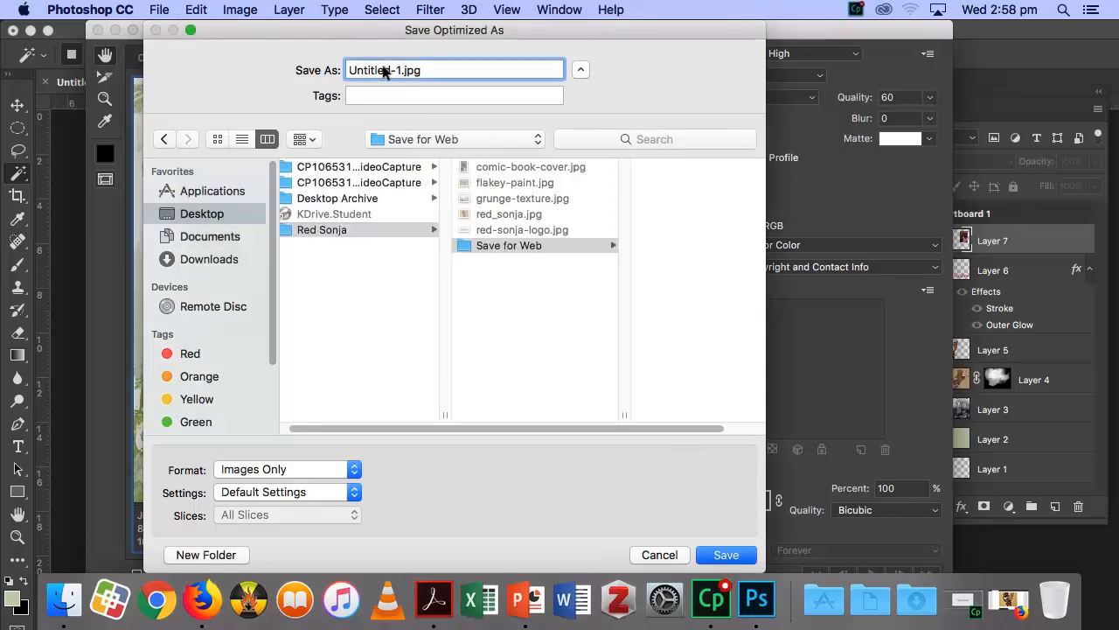
left_click_drag(395, 75, 330, 71)
type("slide")
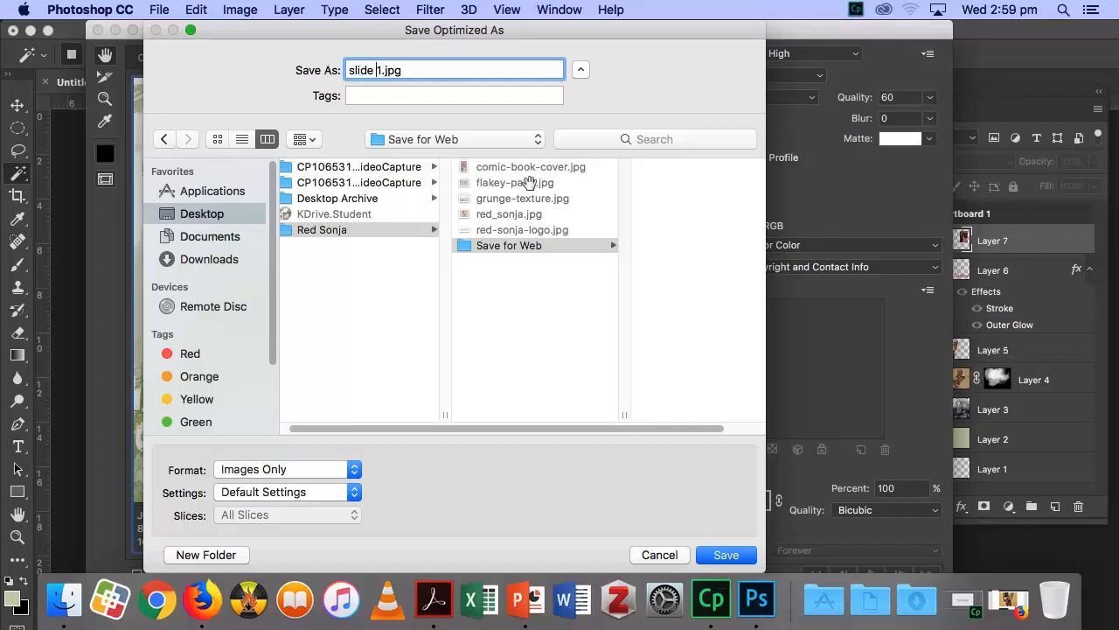
left_click(726, 554)
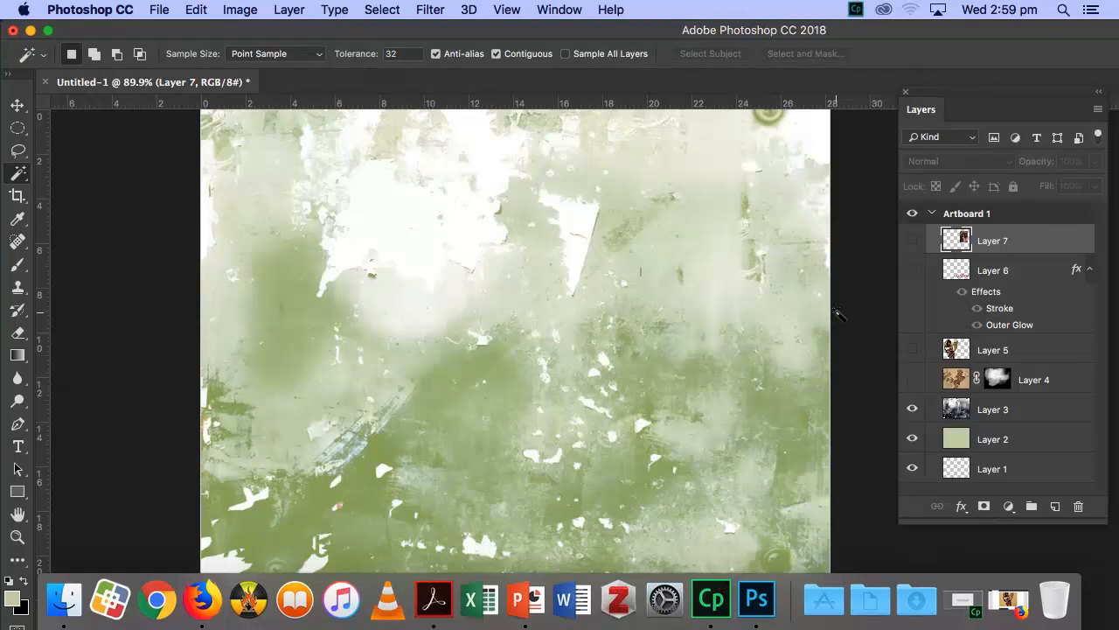
Show the masked flaky-paint layer (Layer 4) and export the composition for the web as a High quality JPEG named slide-2.jpg.
left_click(912, 379)
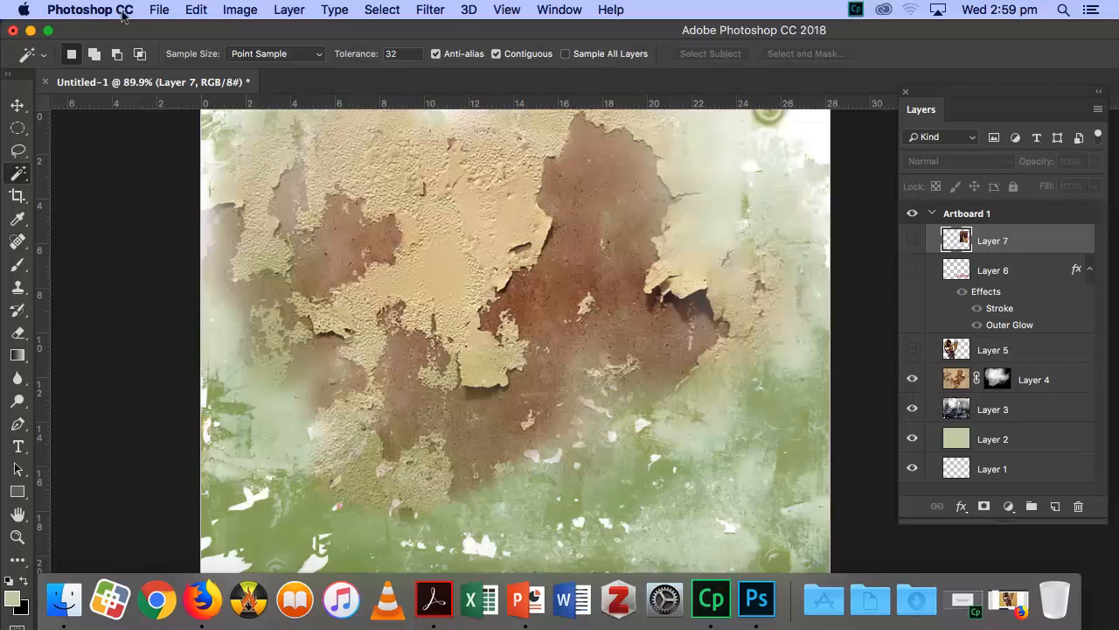
left_click(161, 11)
mouse_move(260, 235)
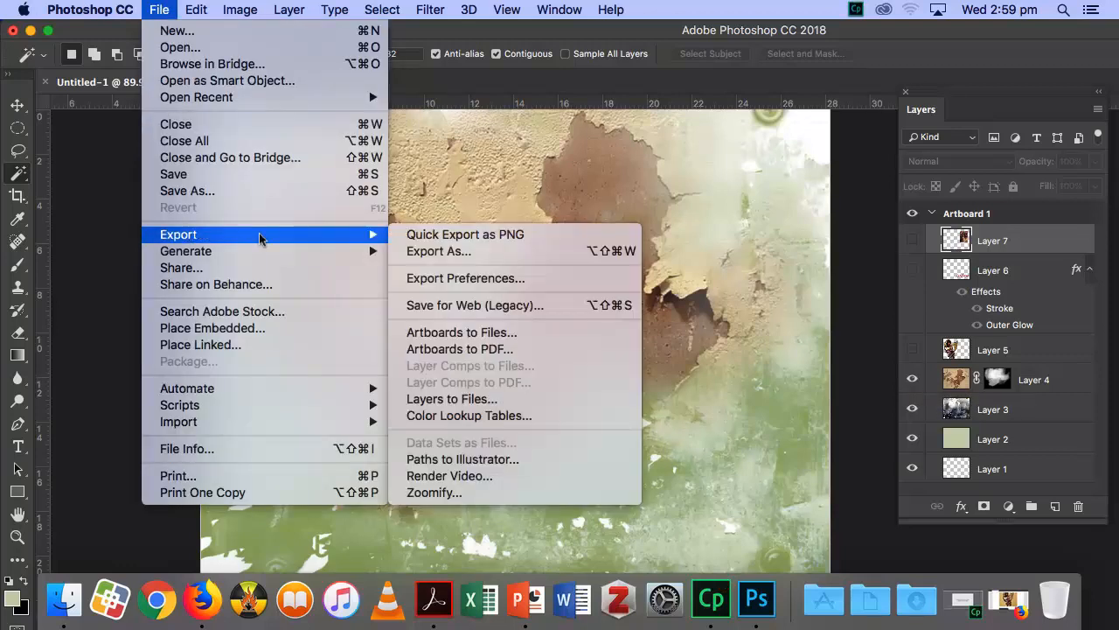
left_click(474, 306)
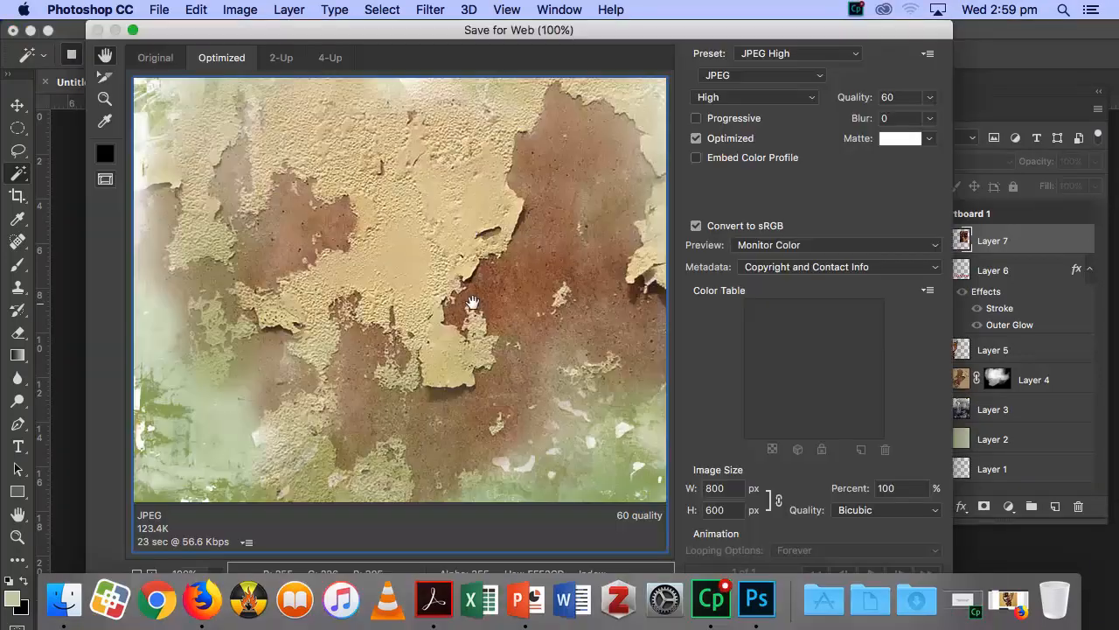
key("Return")
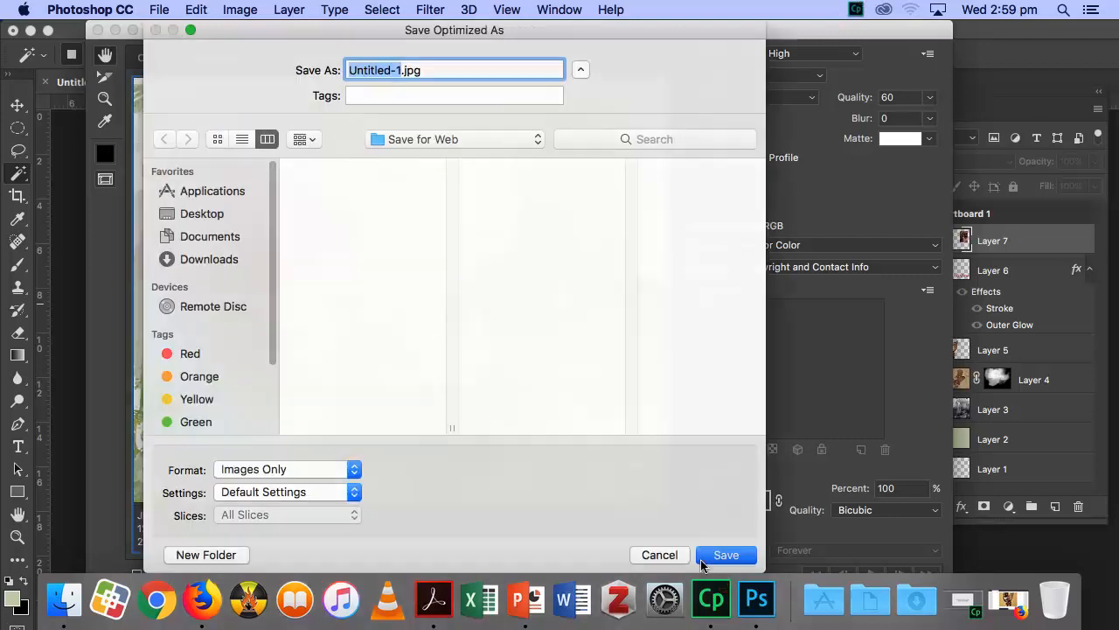
left_click(319, 166)
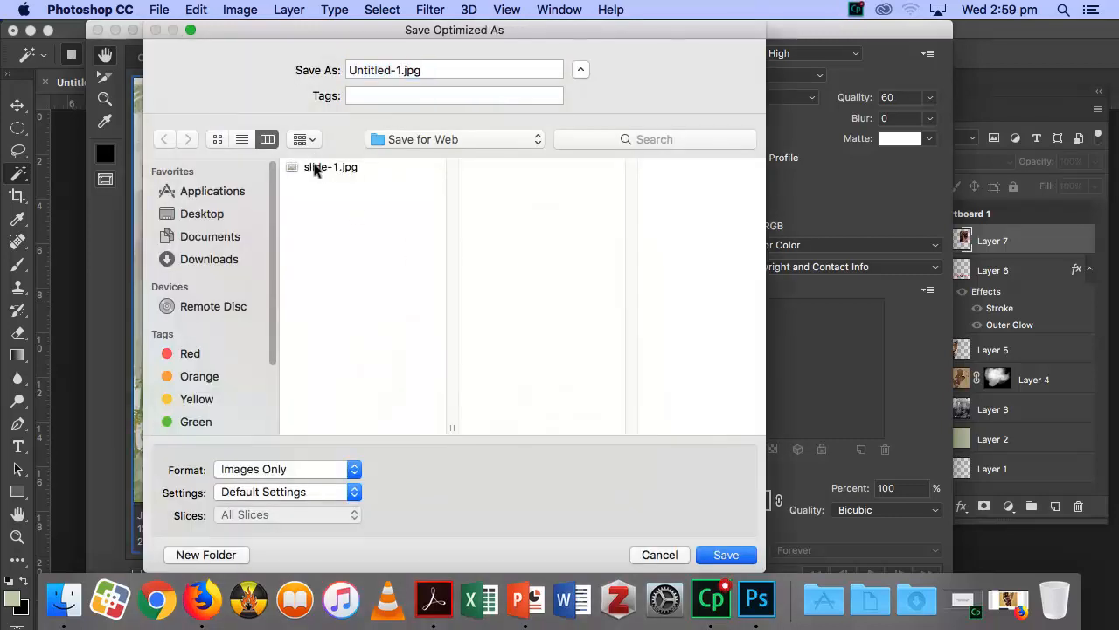
left_click(382, 73)
key("BackSpace")
type("2")
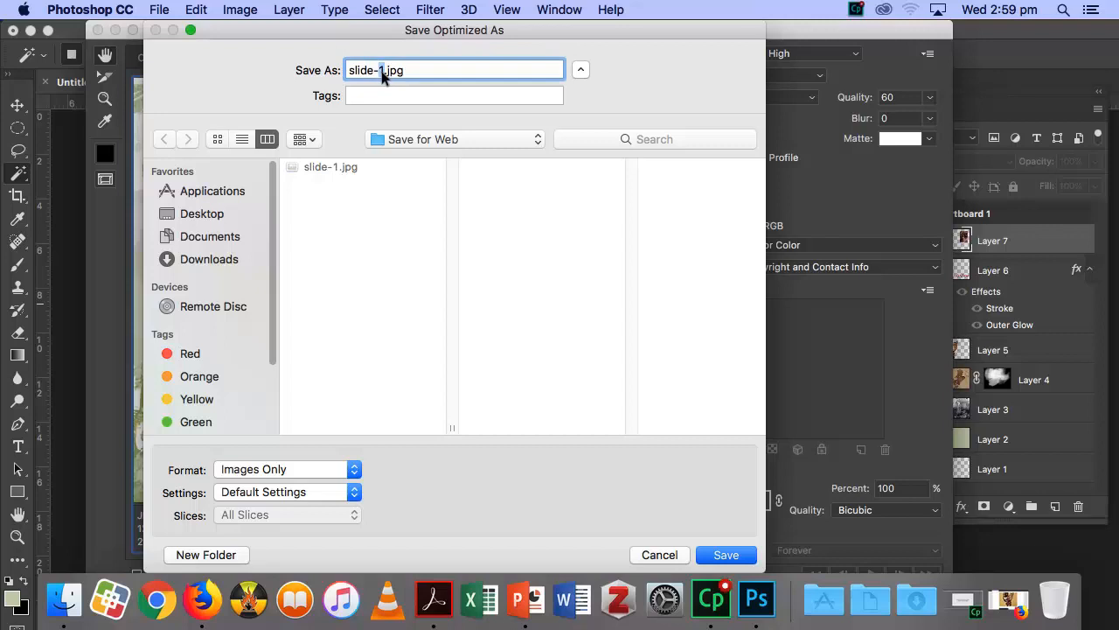
left_click(733, 554)
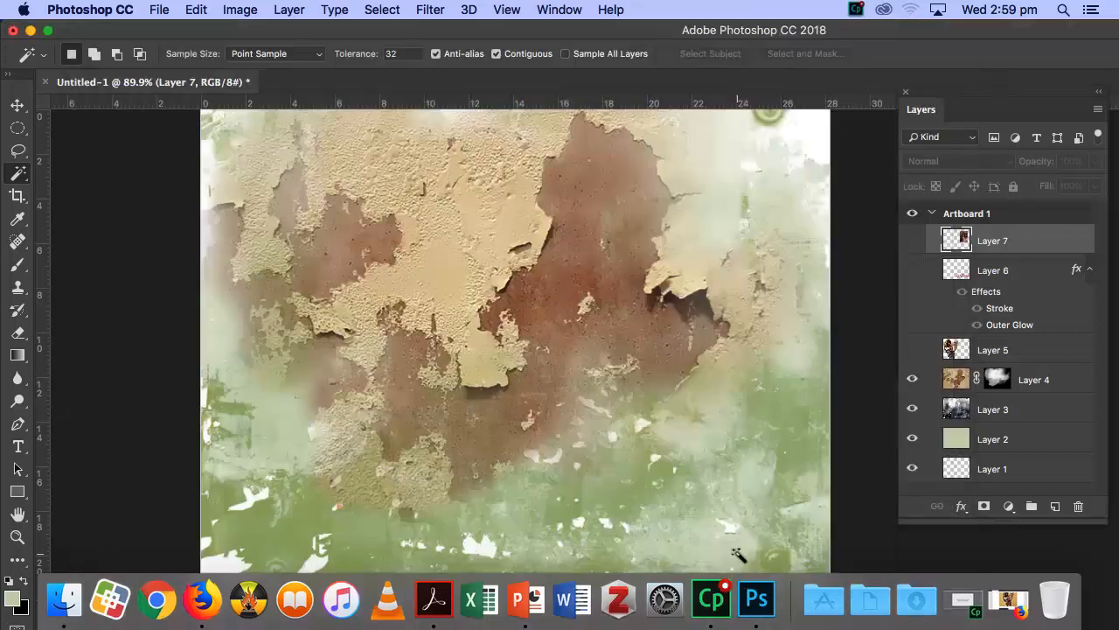
Show the Red Sonja figure (Layer 5) and export the composition for the web as a High quality JPEG named slide-3.jpg.
left_click(912, 350)
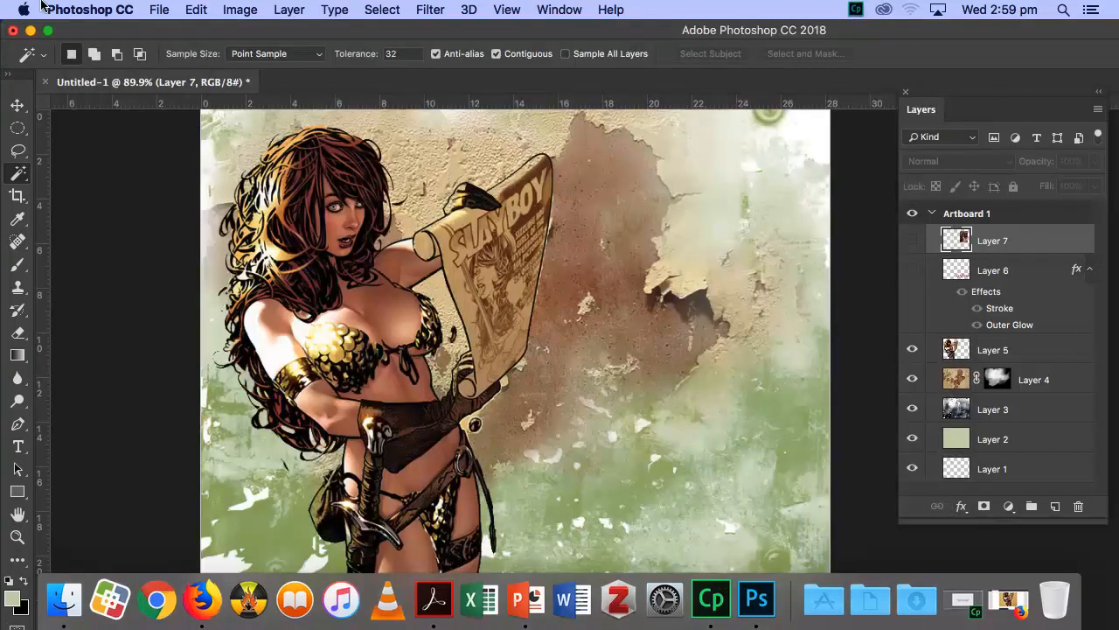
left_click(158, 11)
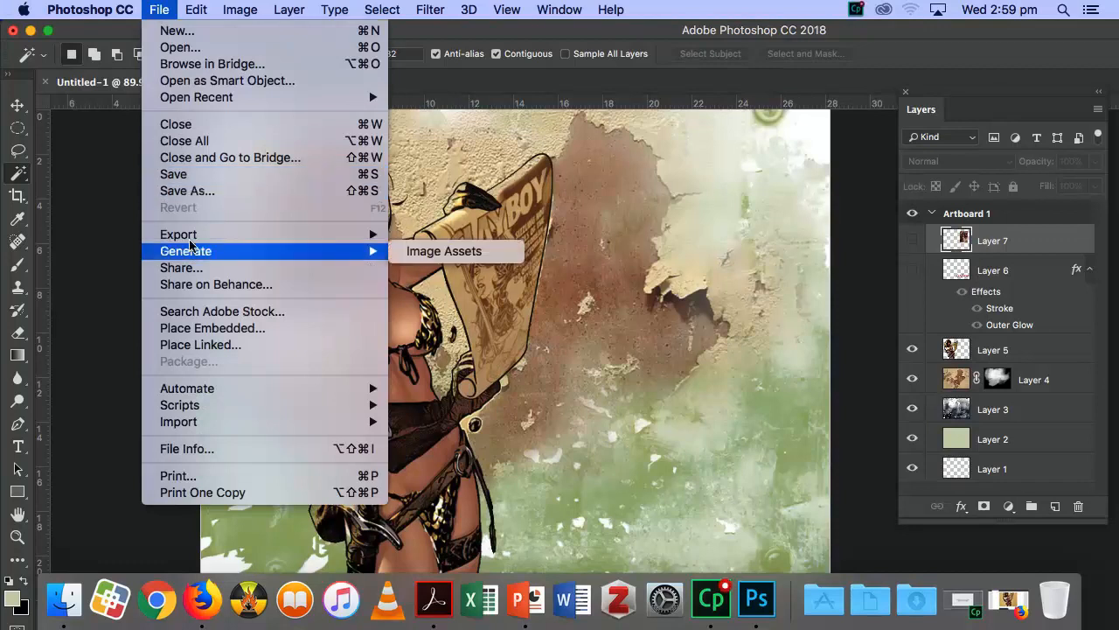
mouse_move(322, 246)
left_click(488, 306)
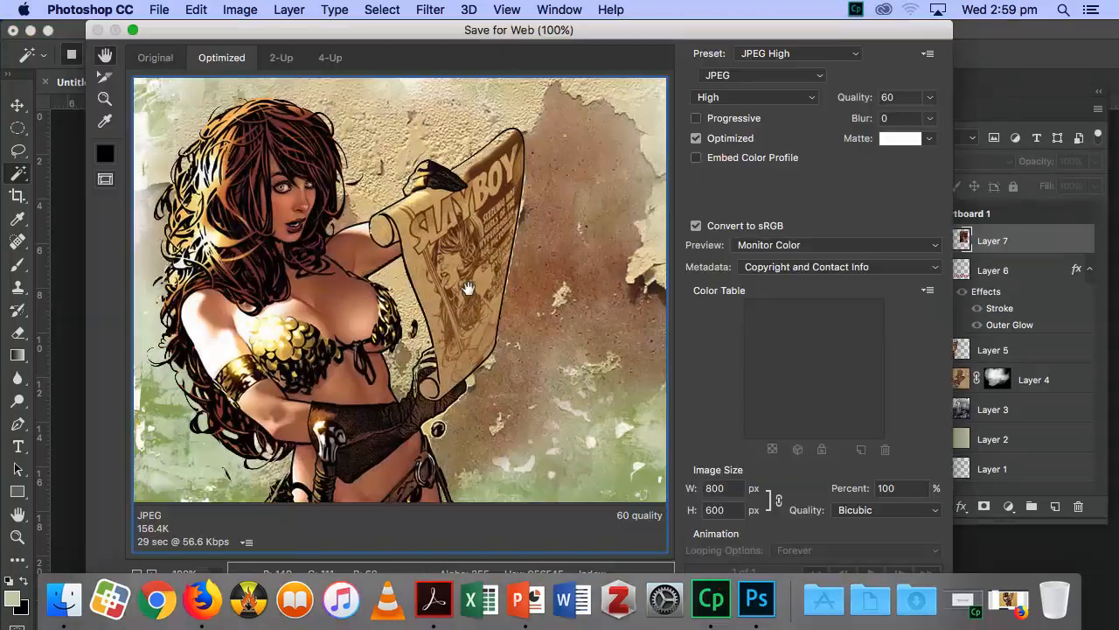
key("Return")
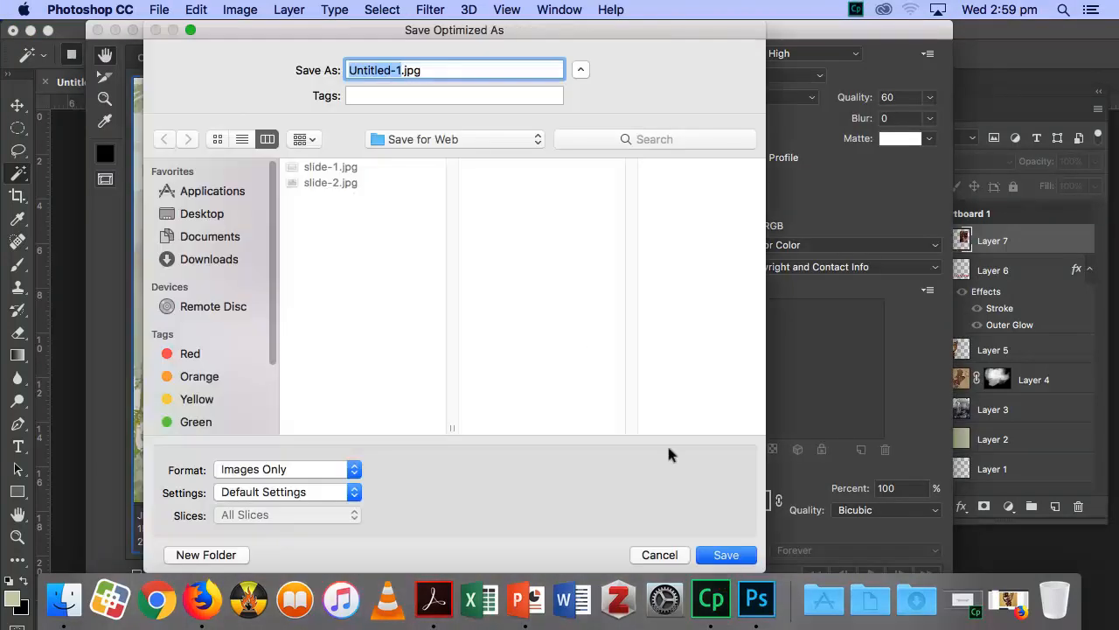
left_click(317, 182)
left_click(382, 70)
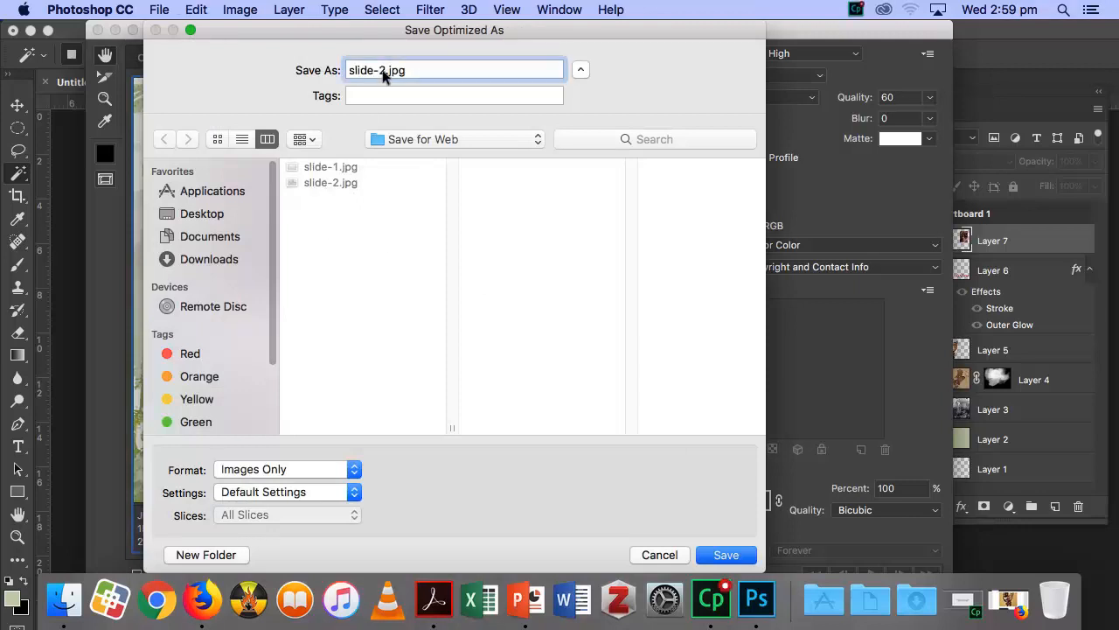
key("Return")
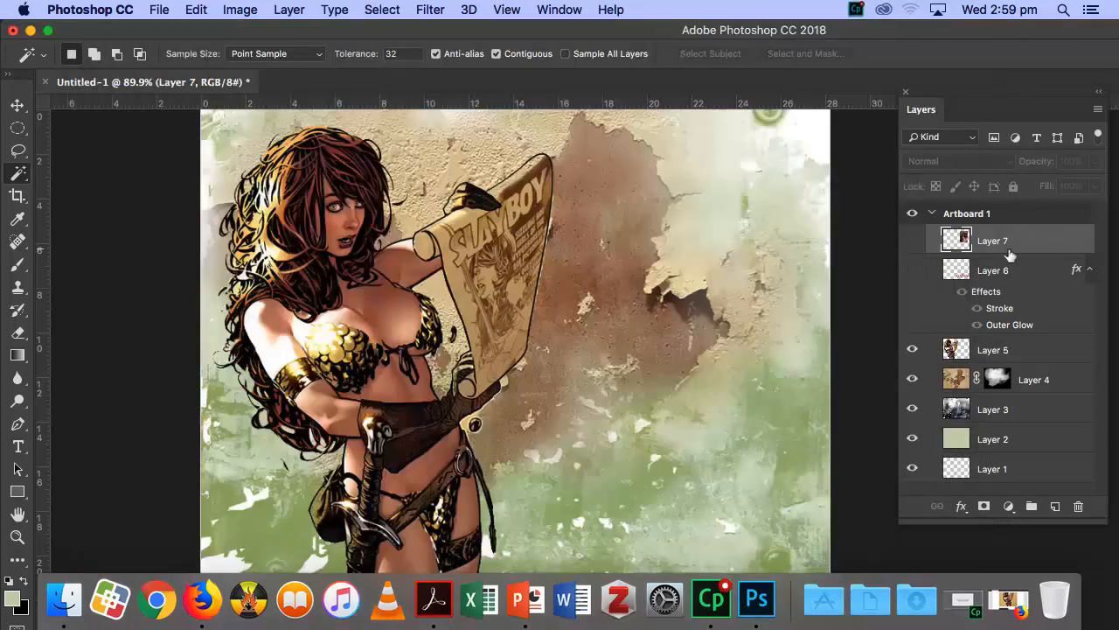
Show the Red Sonja lettering (Layer 6) and export the composition for the web as a High quality JPEG named slide-4.jpg.
left_click(913, 270)
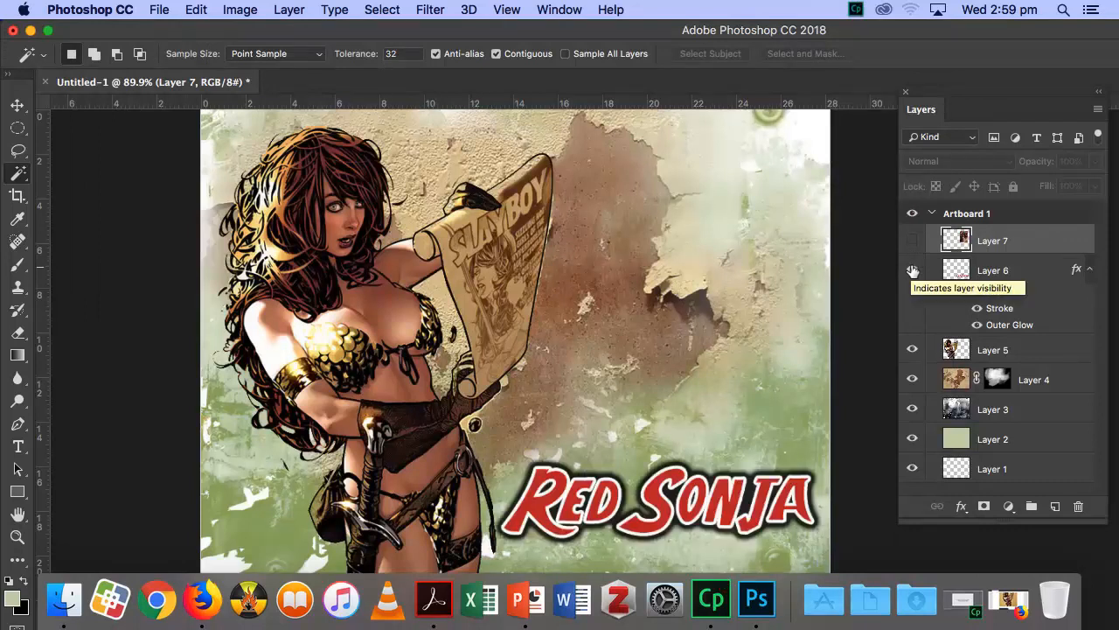
key("super+alt+shift+s")
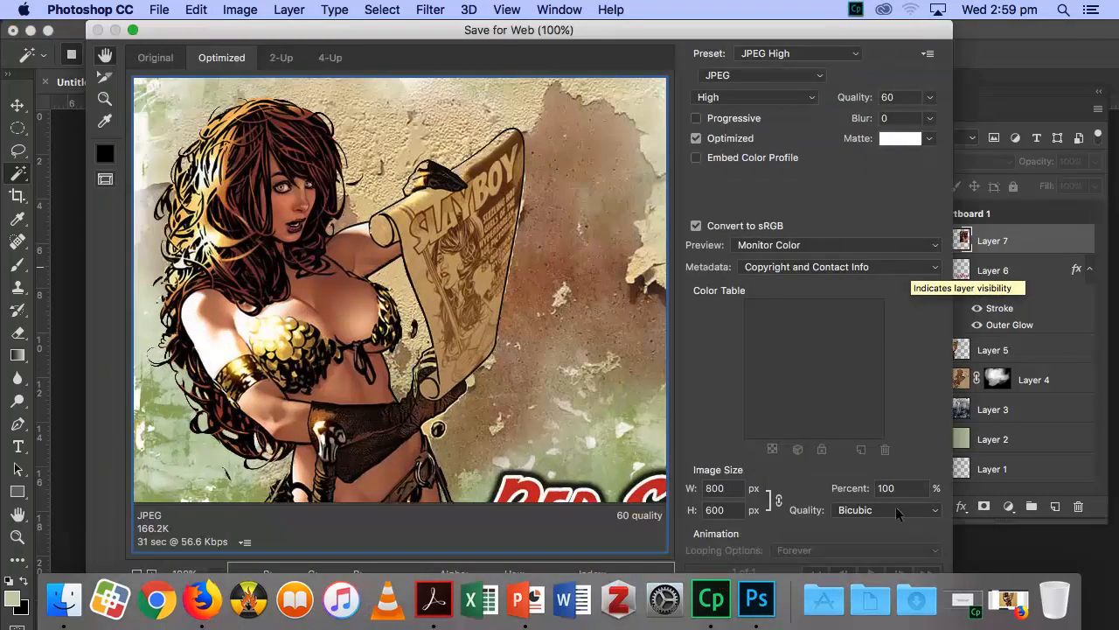
key("Return")
left_click(319, 198)
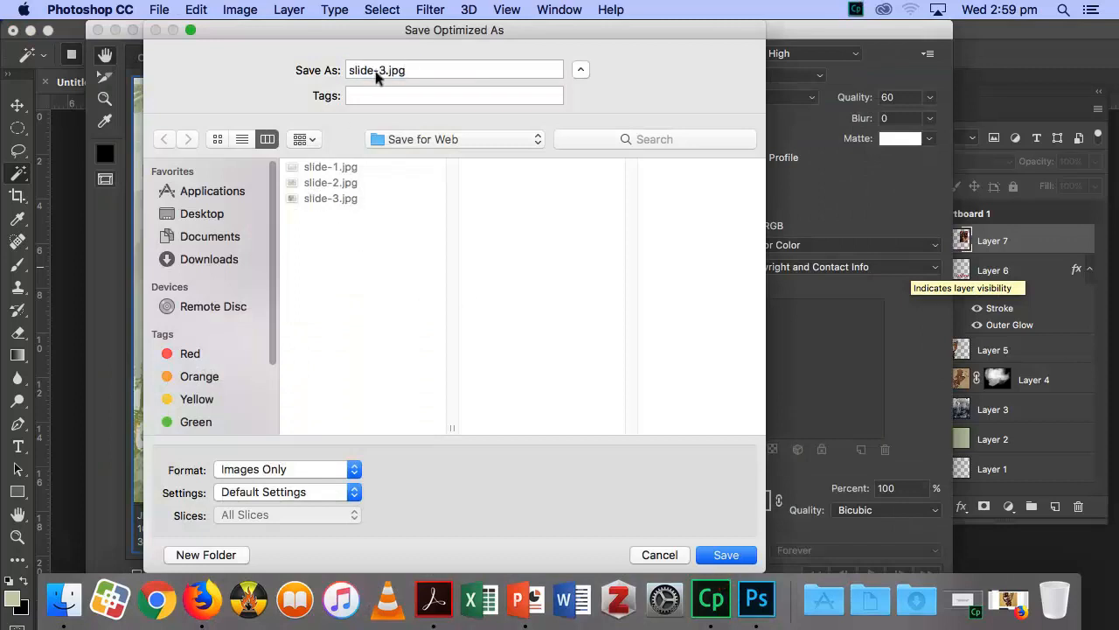
double_click(382, 72)
type("4")
left_click(713, 555)
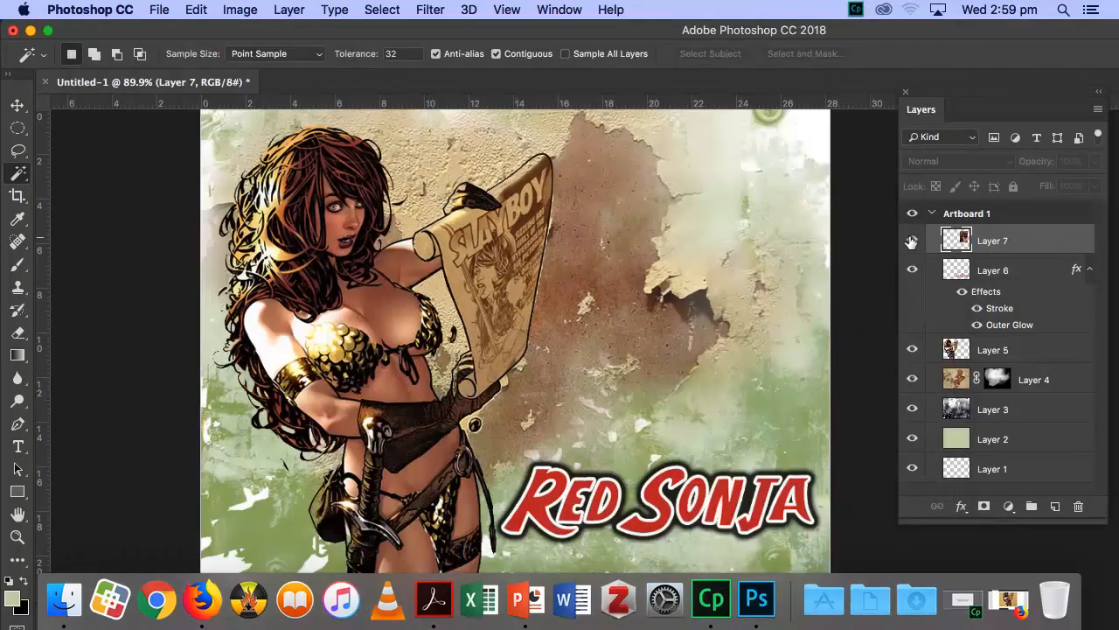
Show the comic cover (Layer 7) and export the complete composition for the web as a High quality JPEG named slide-5.jpg.
left_click(912, 241)
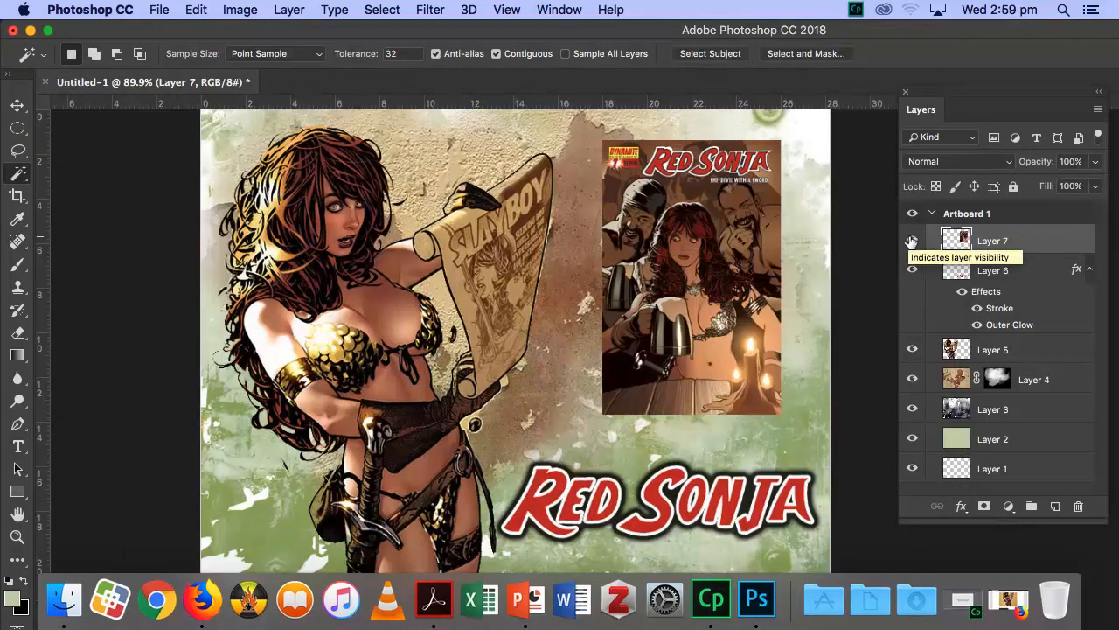
key("super+alt+shift+s")
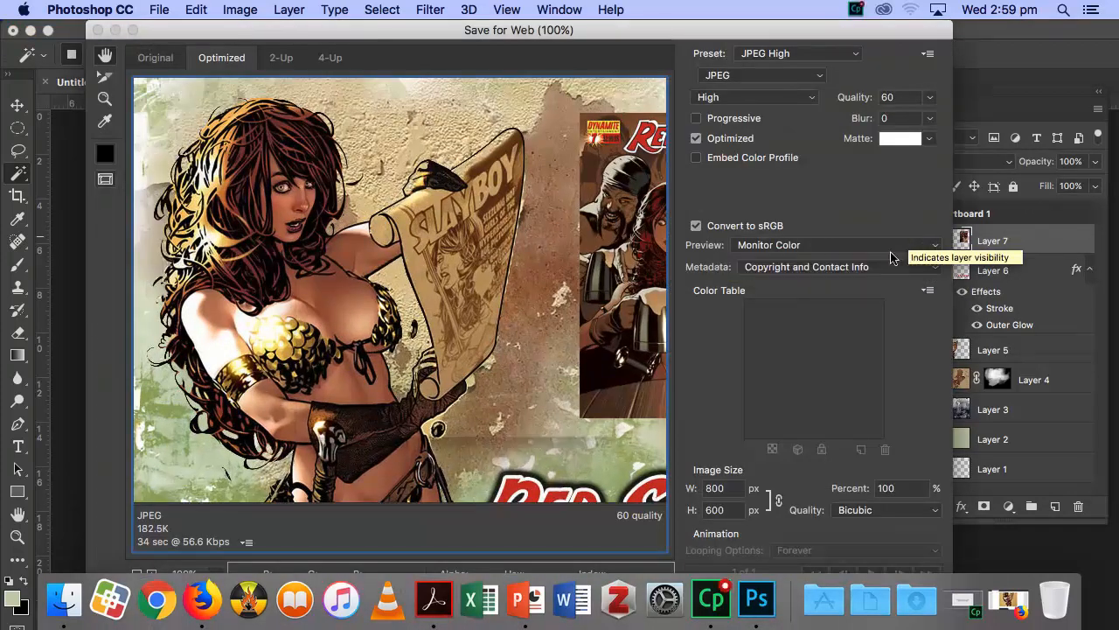
key("Return")
left_click(325, 215)
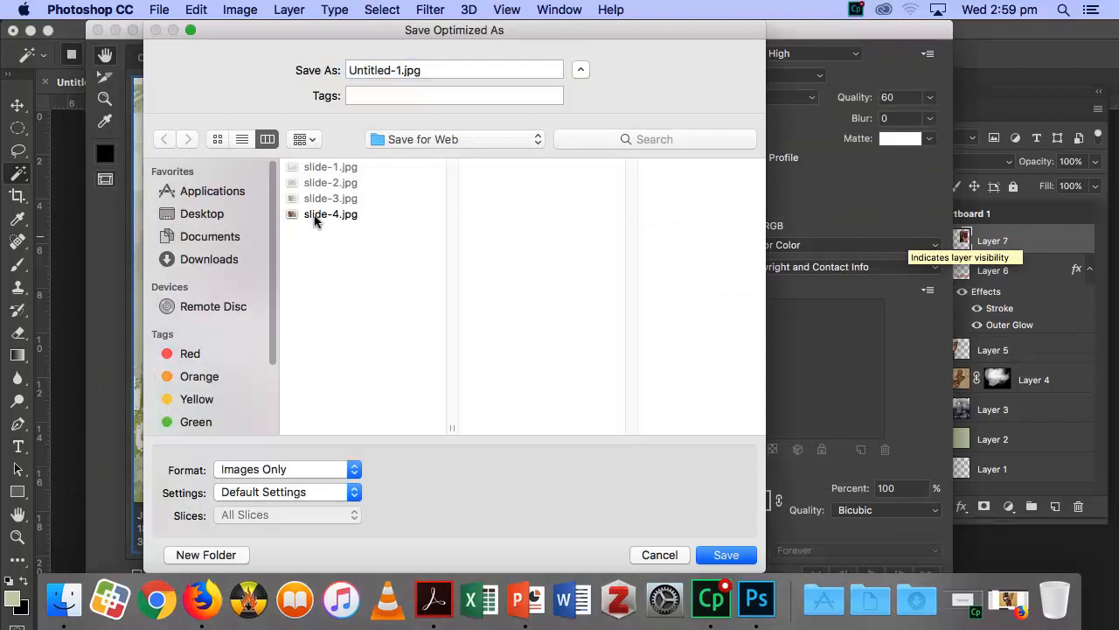
left_click(382, 71)
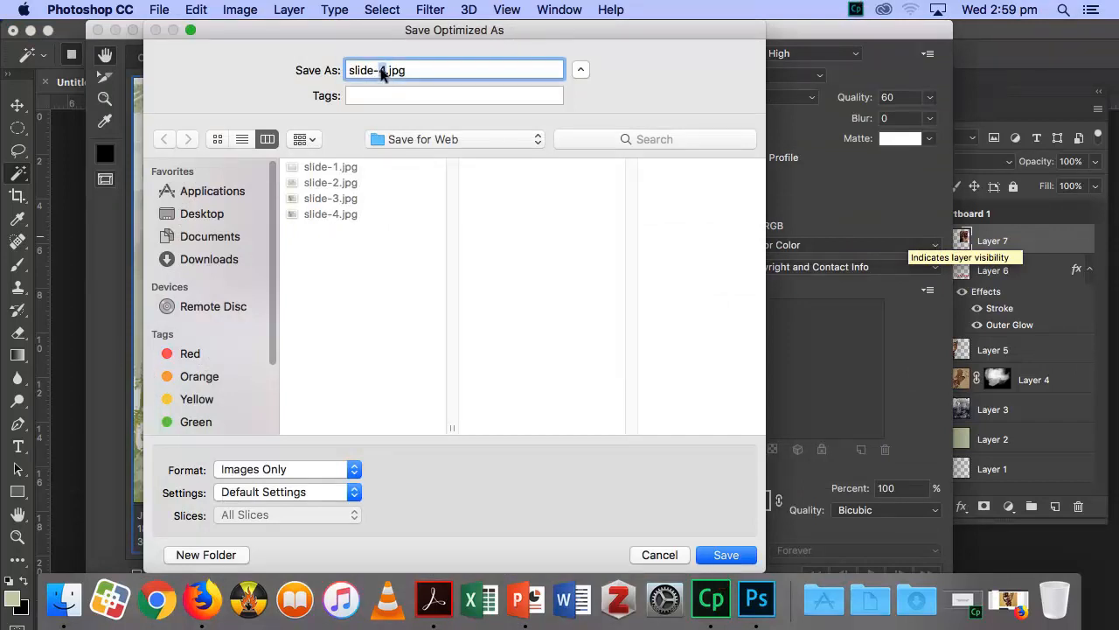
key("Delete")
type("5")
left_click(726, 555)
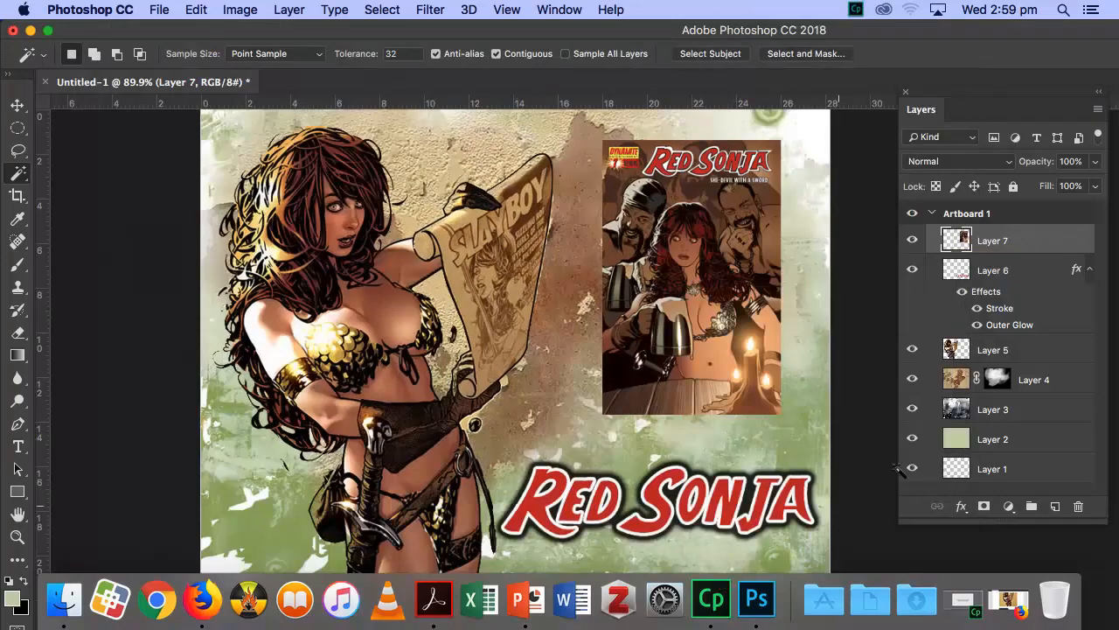
Save the layered document as red sonja master.psd in the Red Sonja folder with Maximize Compatibility enabled, and quit the program.
left_click(91, 11)
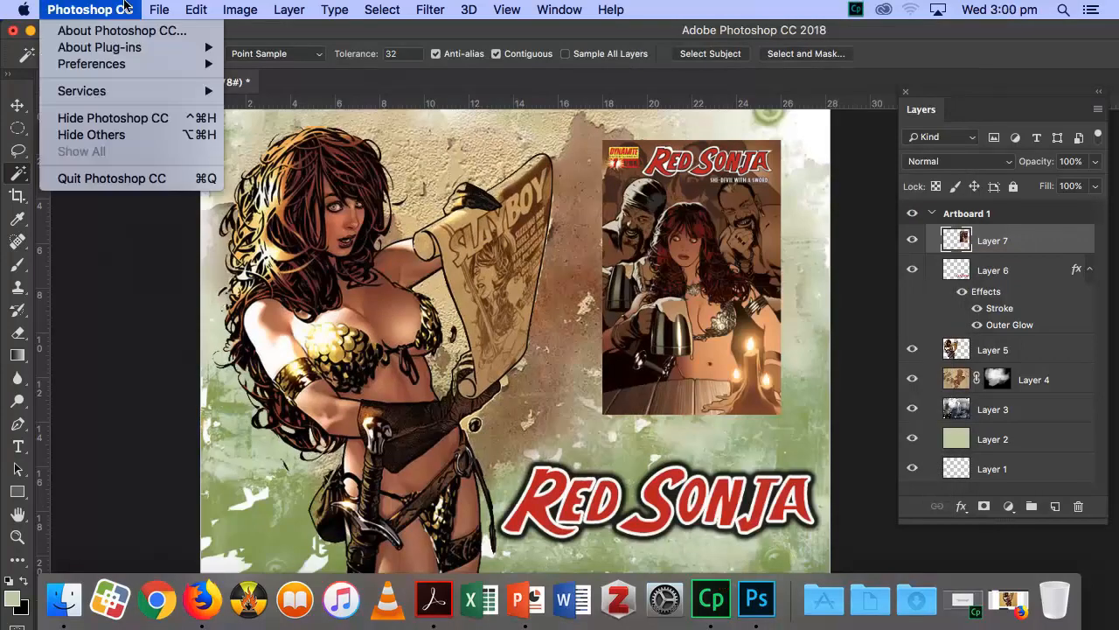
mouse_move(158, 9)
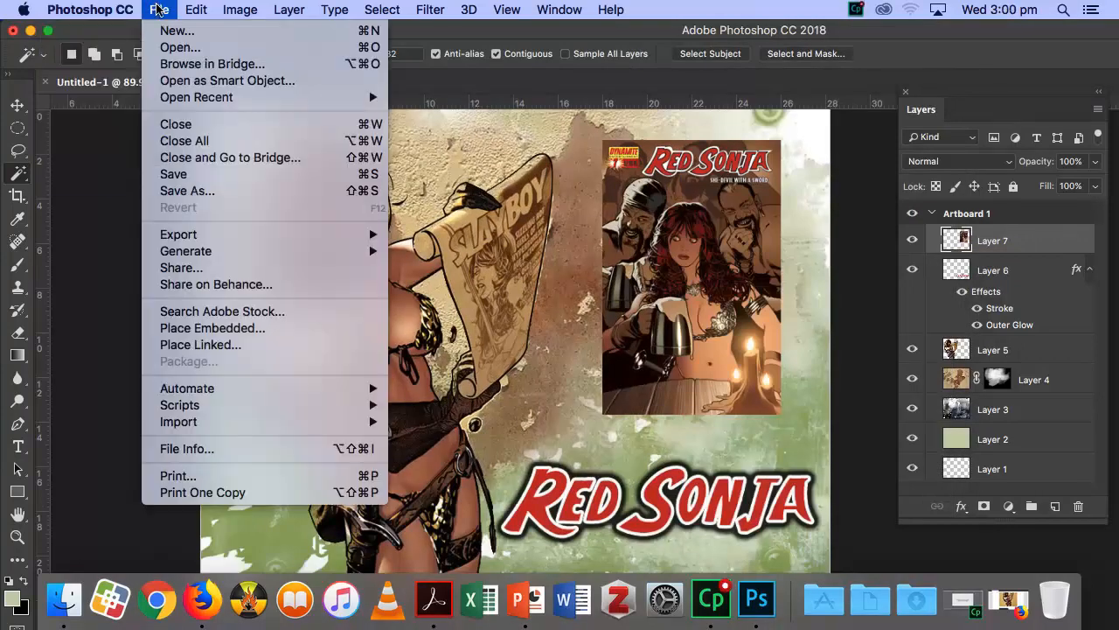
left_click(181, 189)
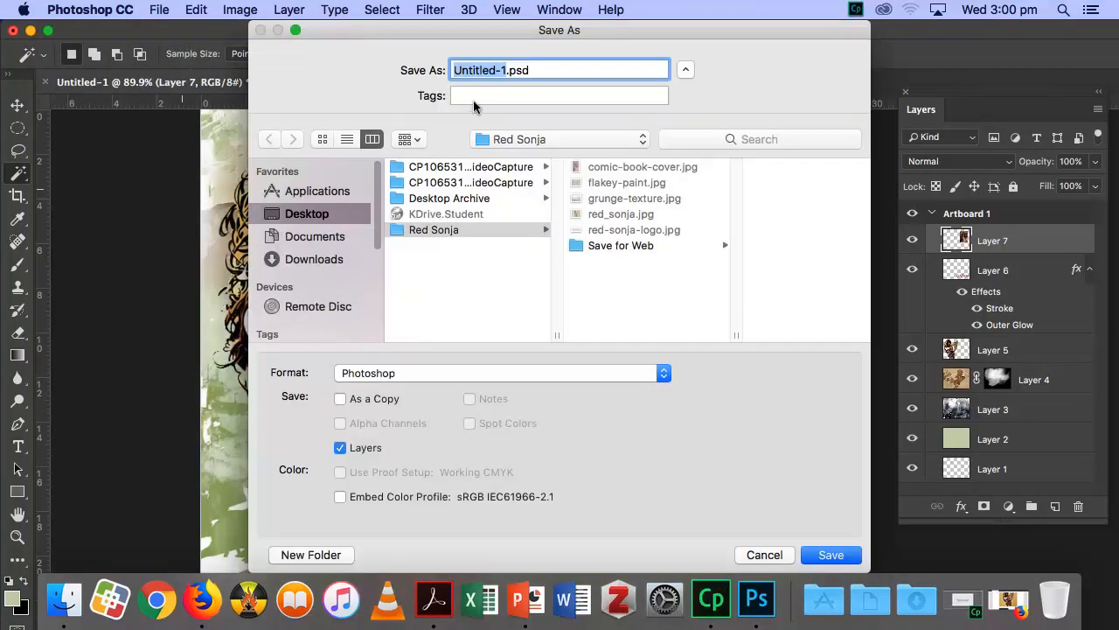
key("BackSpace")
type("red")
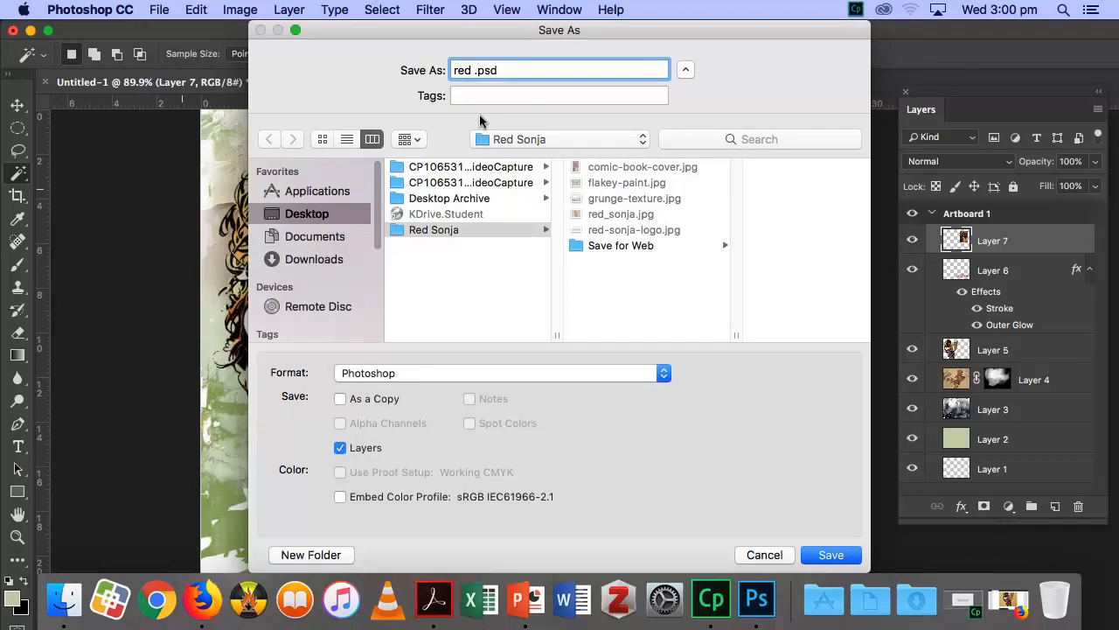
type(" sonja master")
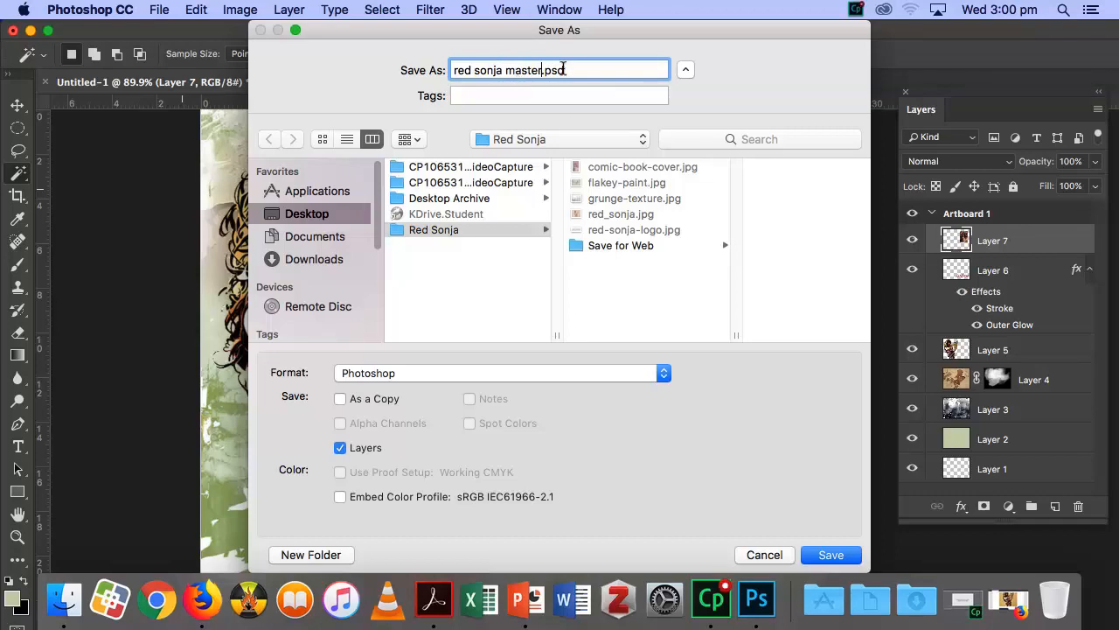
left_click(845, 560)
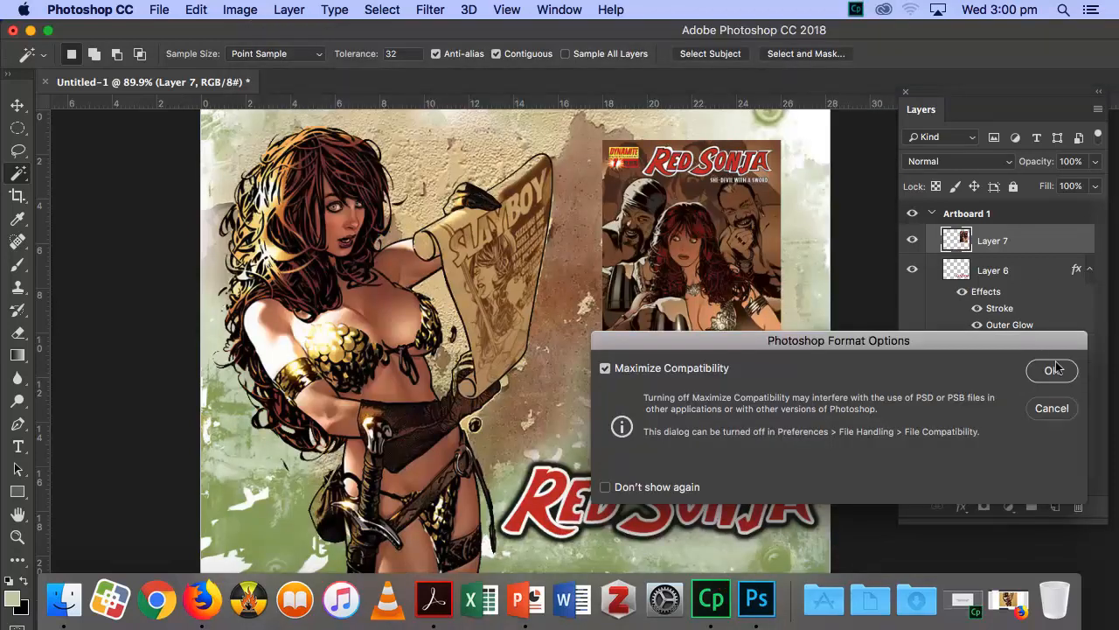
left_click(1052, 370)
left_click(90, 9)
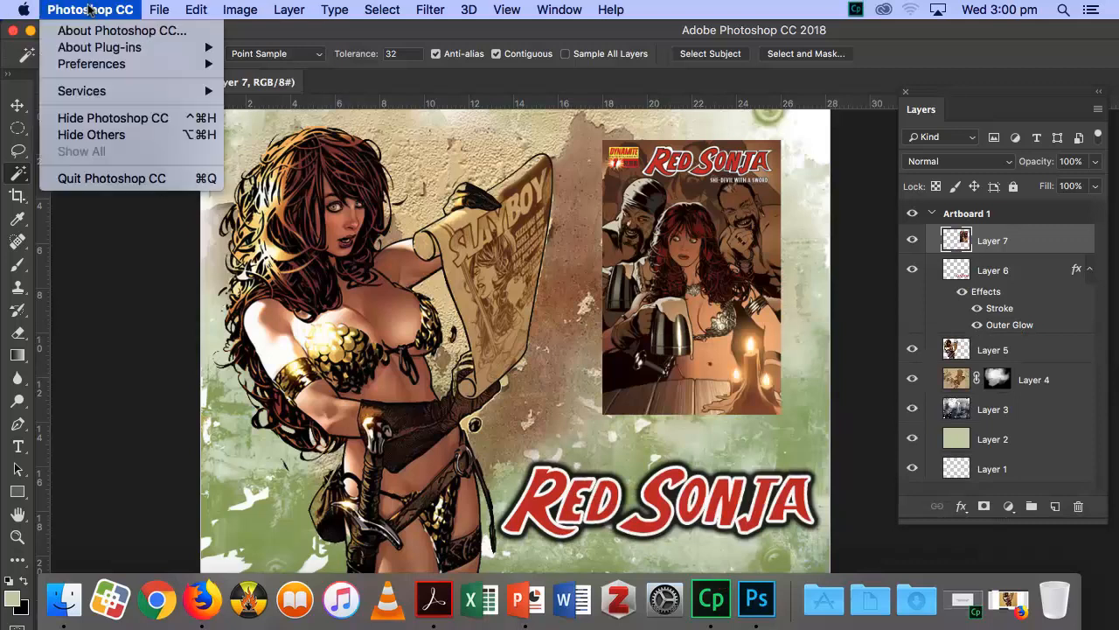
left_click(97, 178)
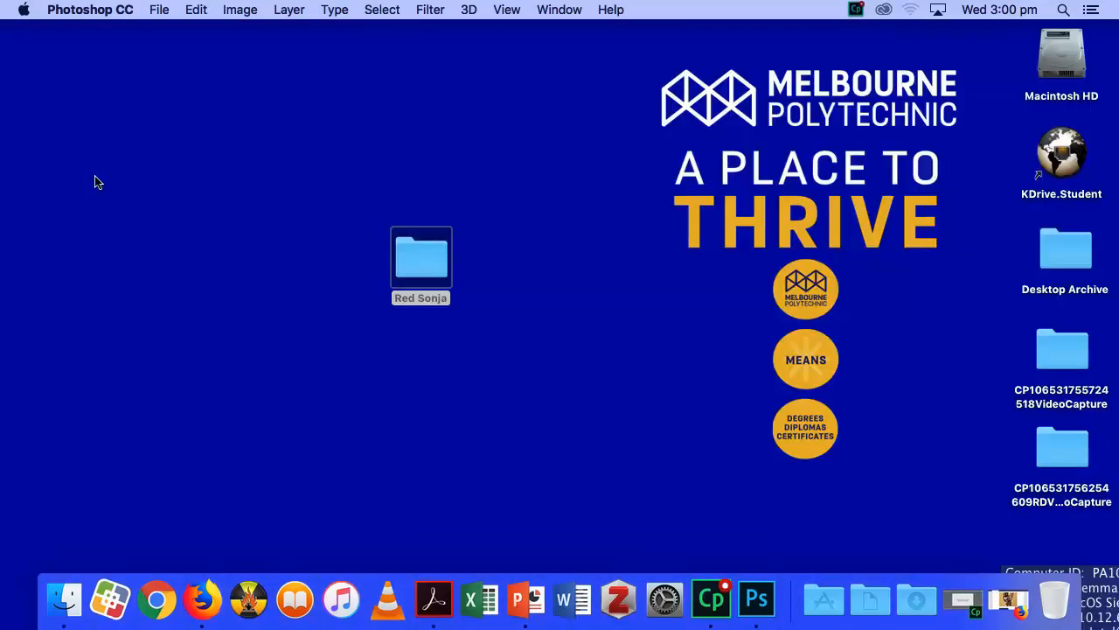